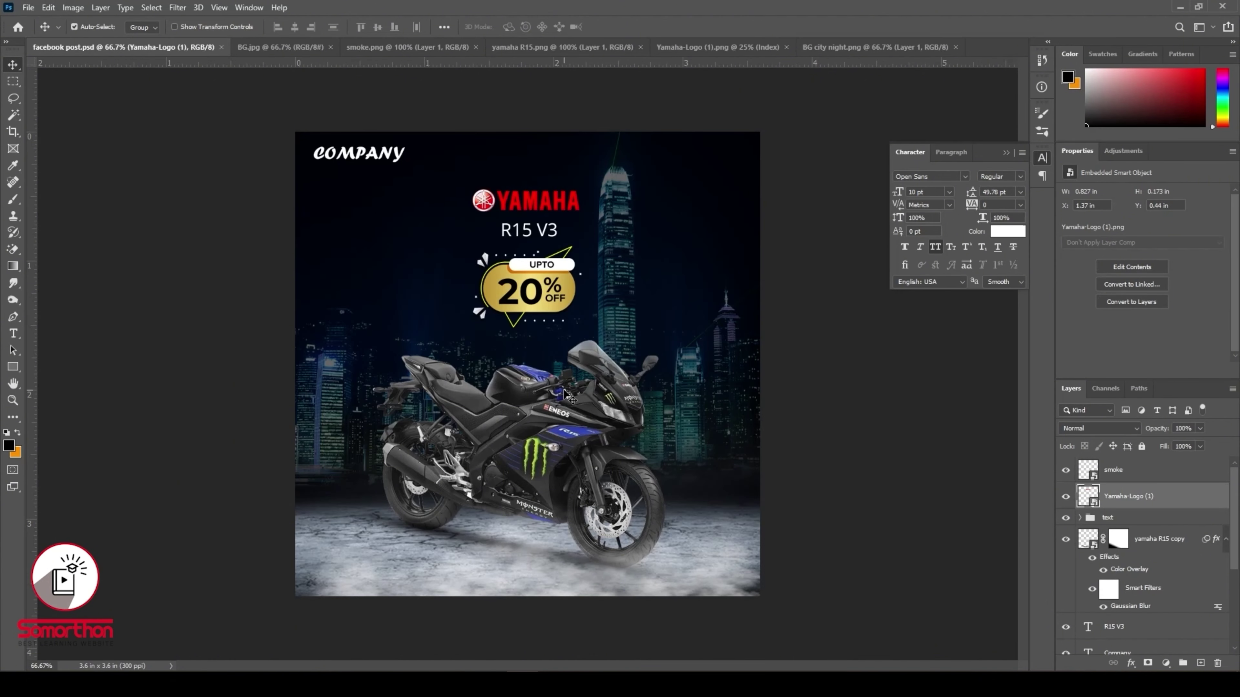
- Create a 1080 × 1080 px RGB document at 300 ppi with a white background
key(ctrl)
key(ctrl)
key(ctrl+n)
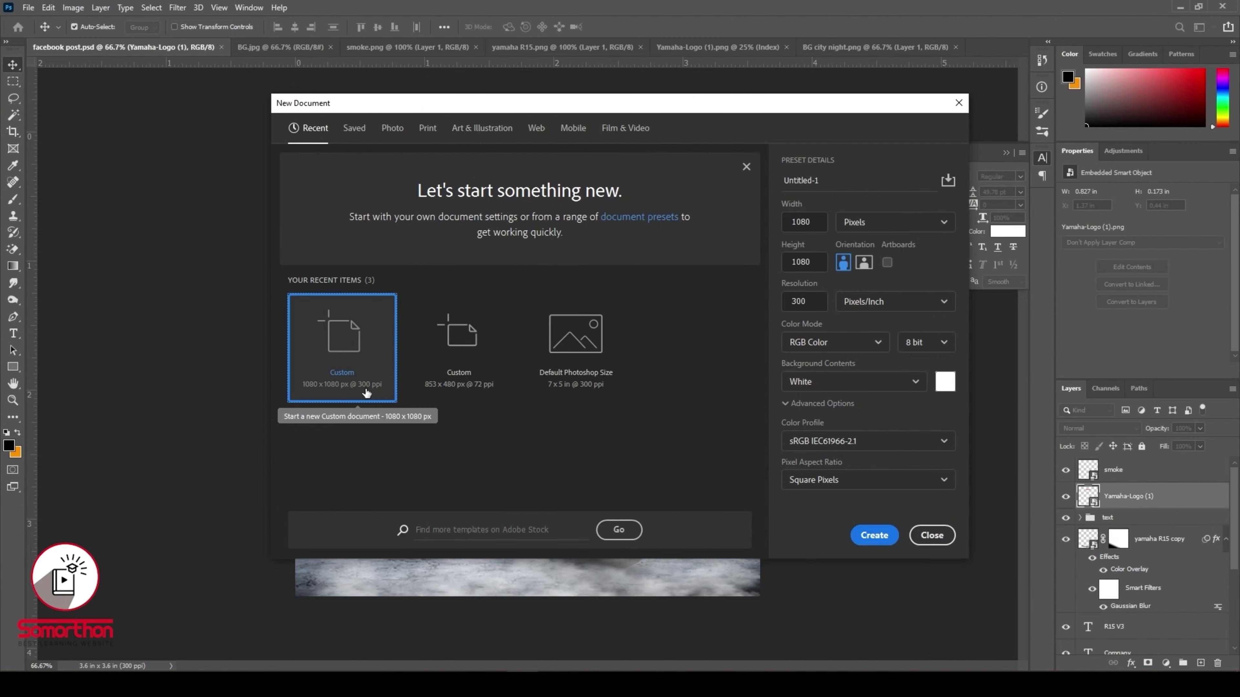
click(885, 536)
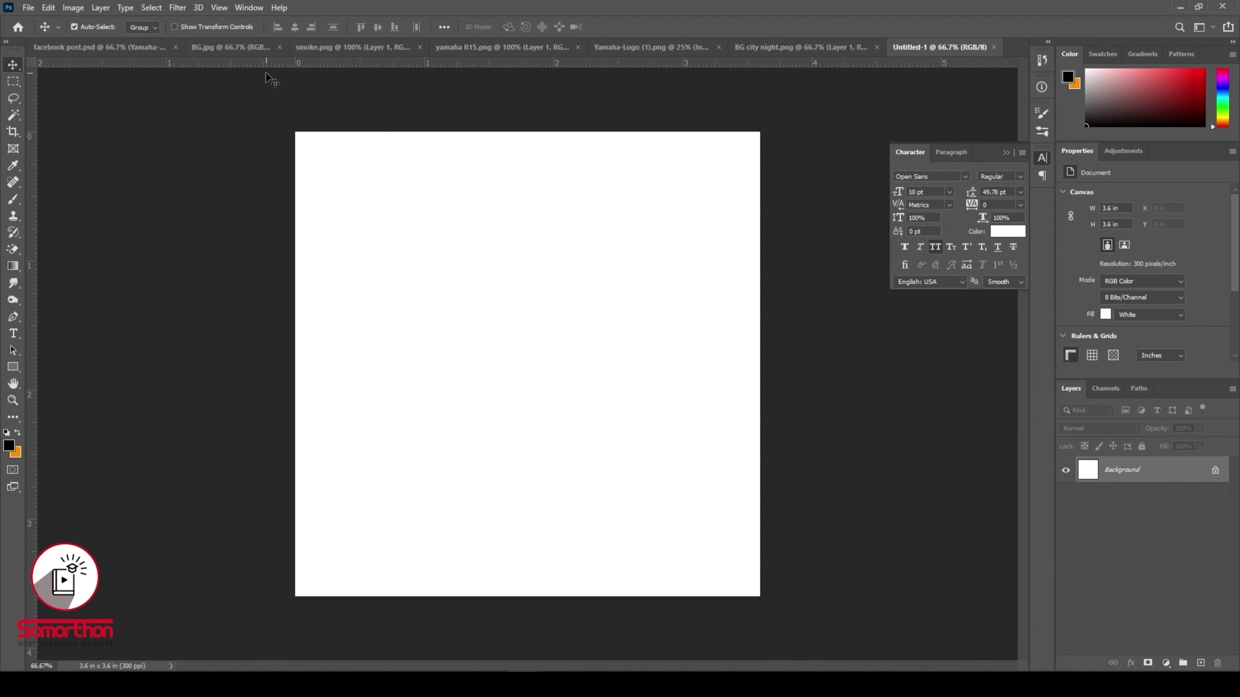
- Copy the whole BG.jpg image into the new document as a full-canvas layer and convert it to a smart object
click(258, 50)
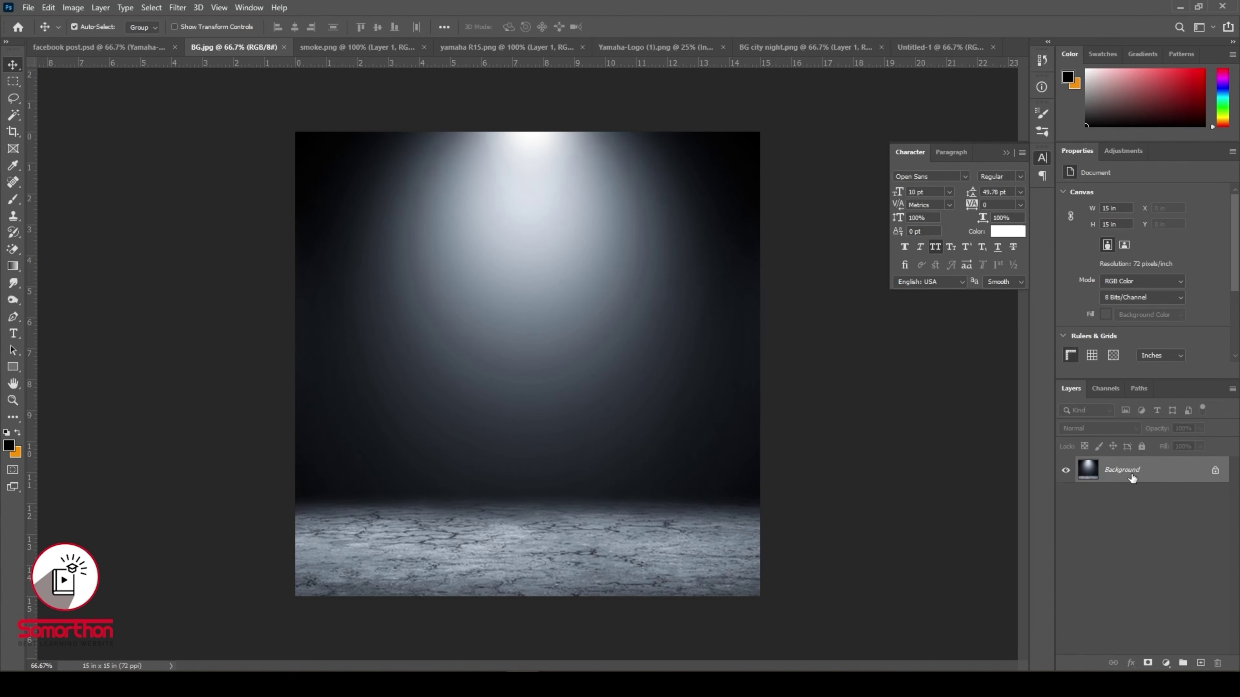
key(ctrl)
key(ctrl+a)
click(921, 51)
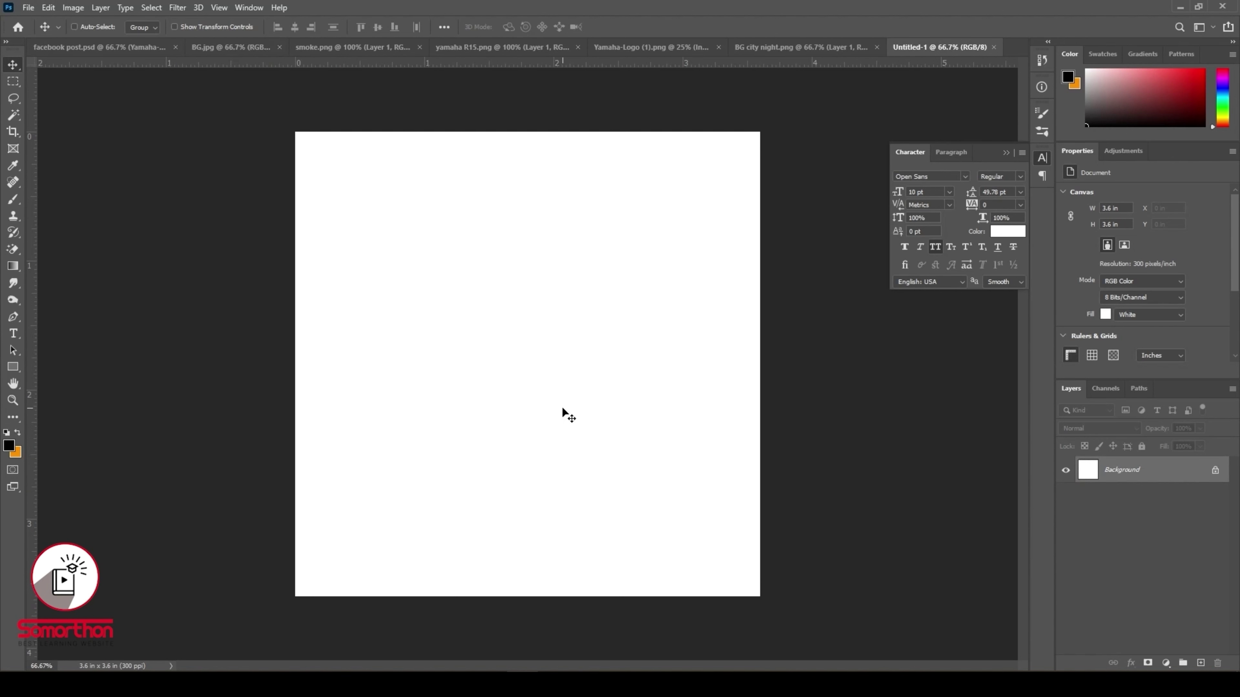
key(ctrl+v)
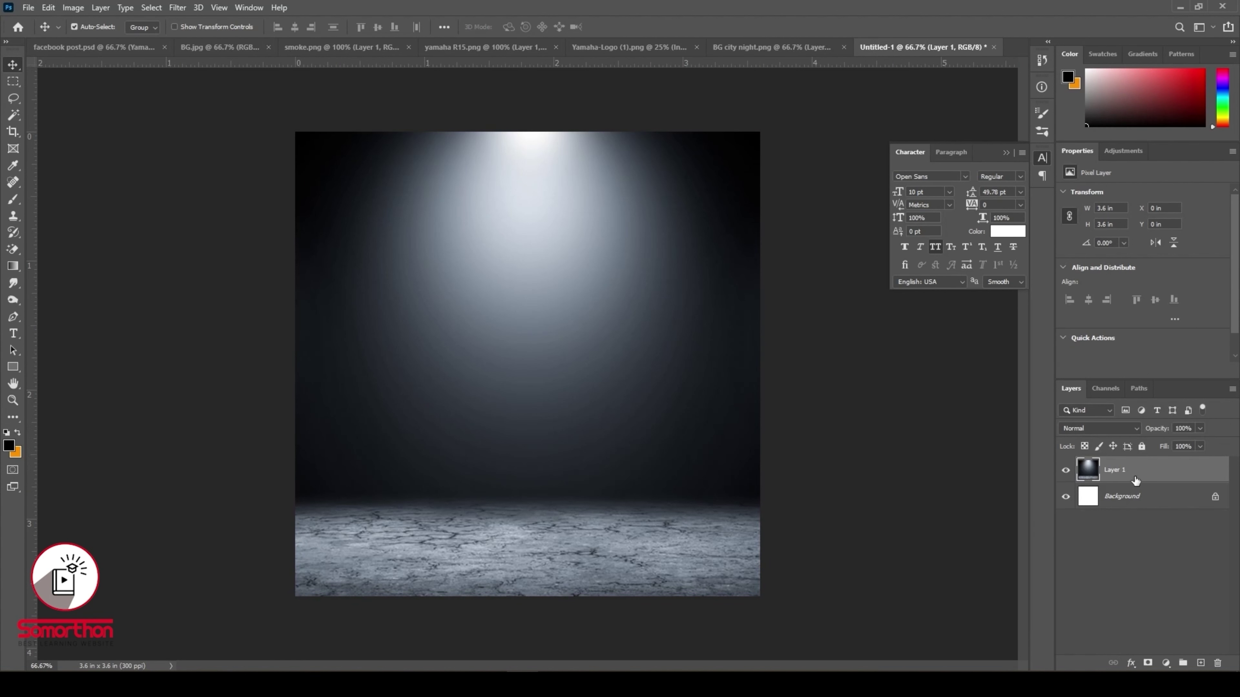
right_click(1130, 473)
click(1025, 303)
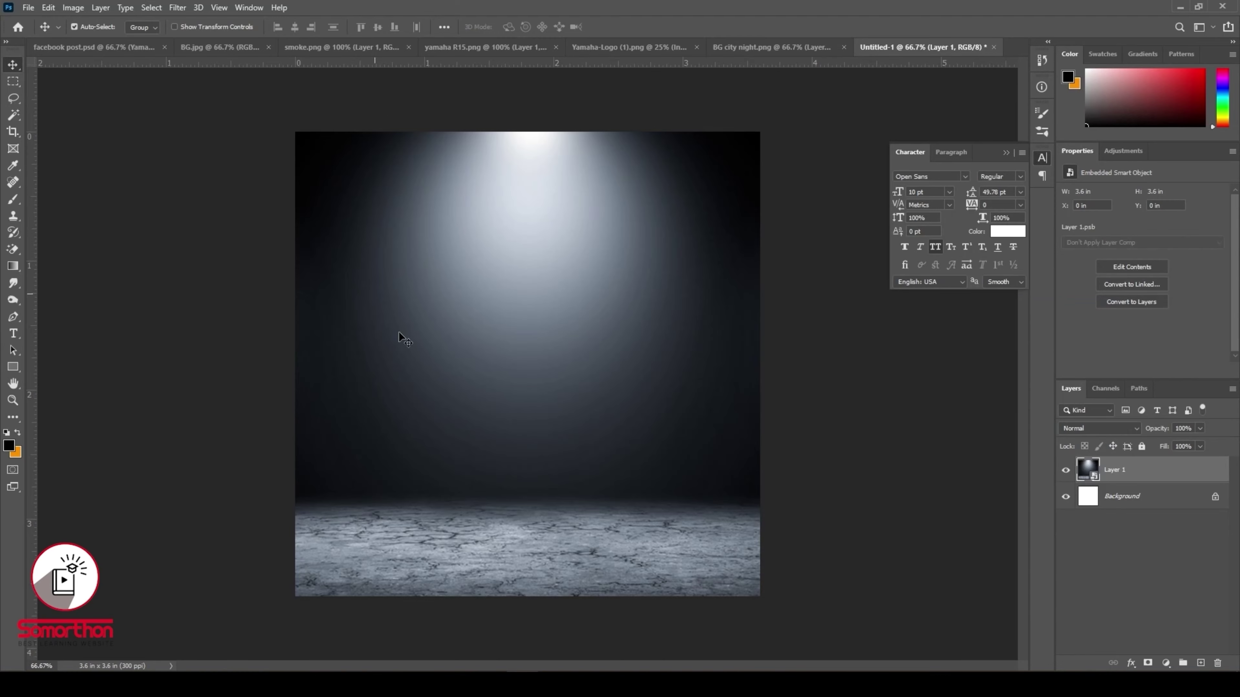
- Bring the motorcycle from yamaha R15.png into the new document and place it on the floor, about 3.01 × 1.8 in
click(116, 47)
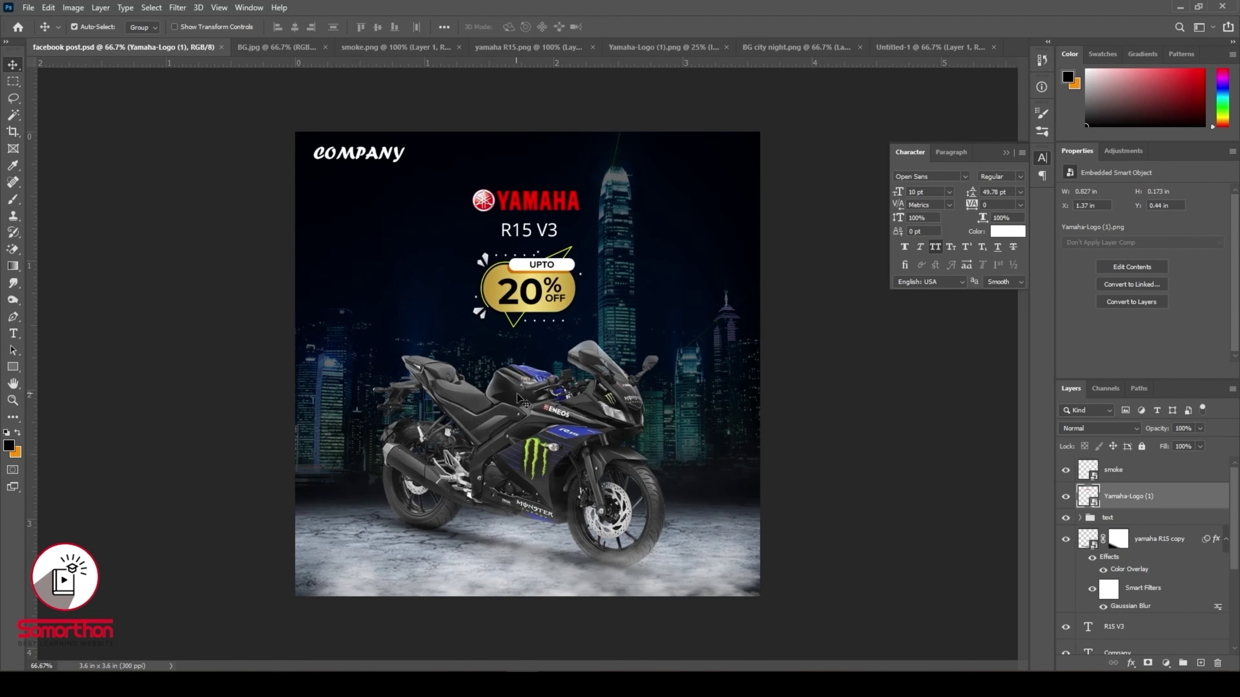
click(661, 49)
click(889, 48)
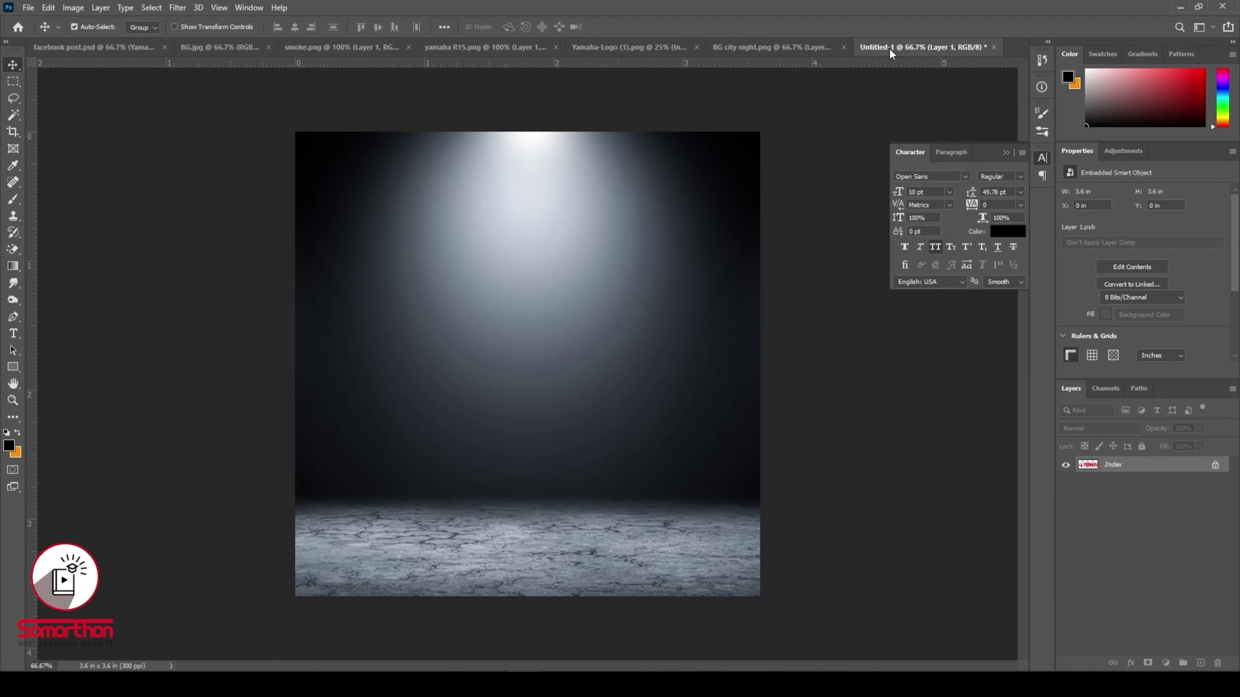
click(478, 46)
drag(528, 364, 536, 444)
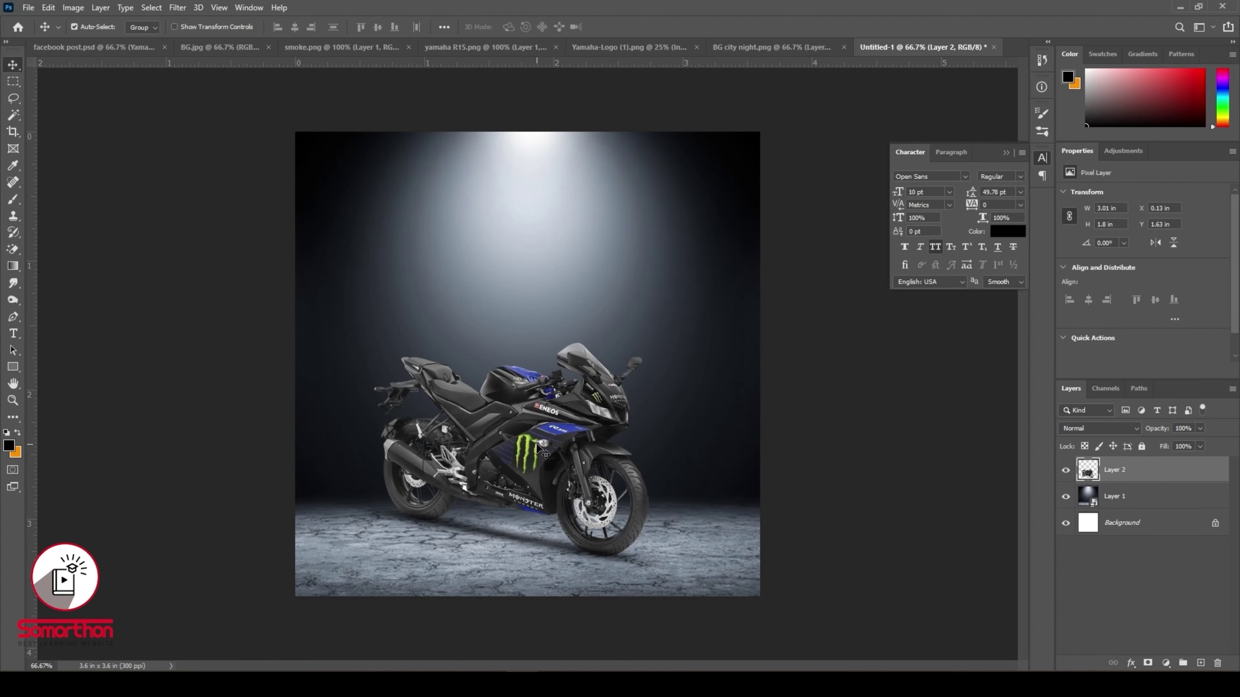
- Add the BG city night.png image between the motorcycle and floor background layers, spanning the canvas width at its upper edge
click(734, 47)
key(ctrl+a)
drag(514, 340, 627, 364)
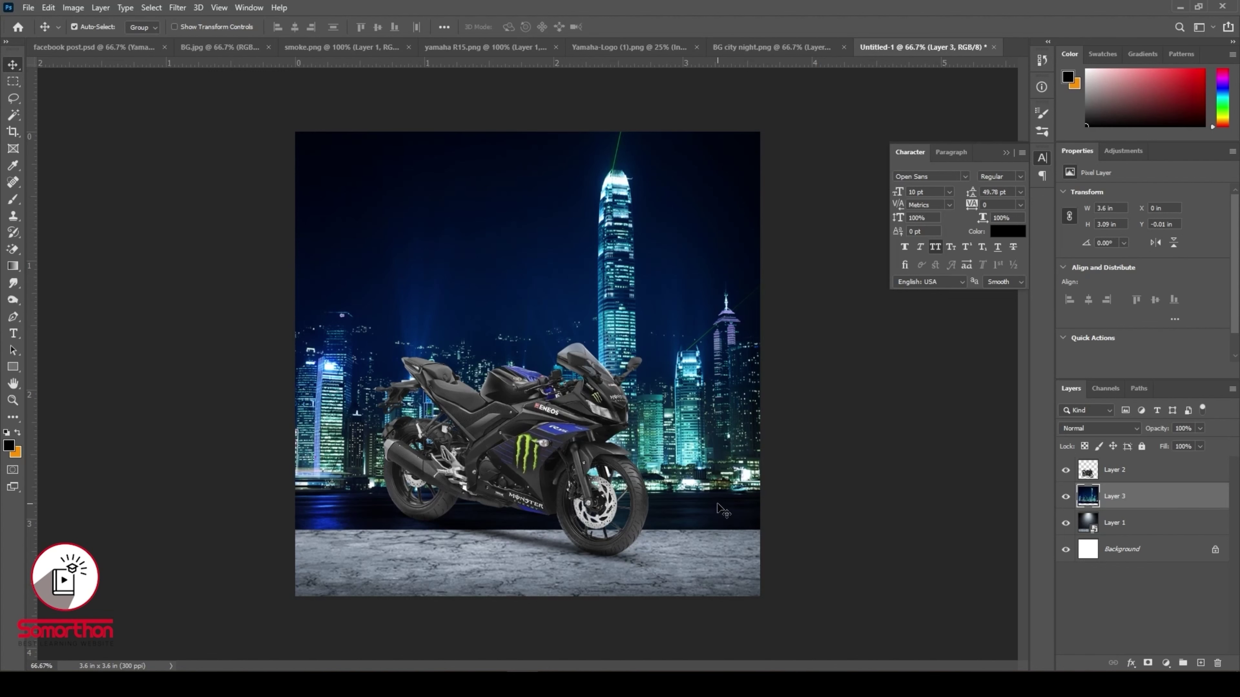
- Add a mask to the city layer and brush black along its lower edge to blend it into the floor
click(1147, 663)
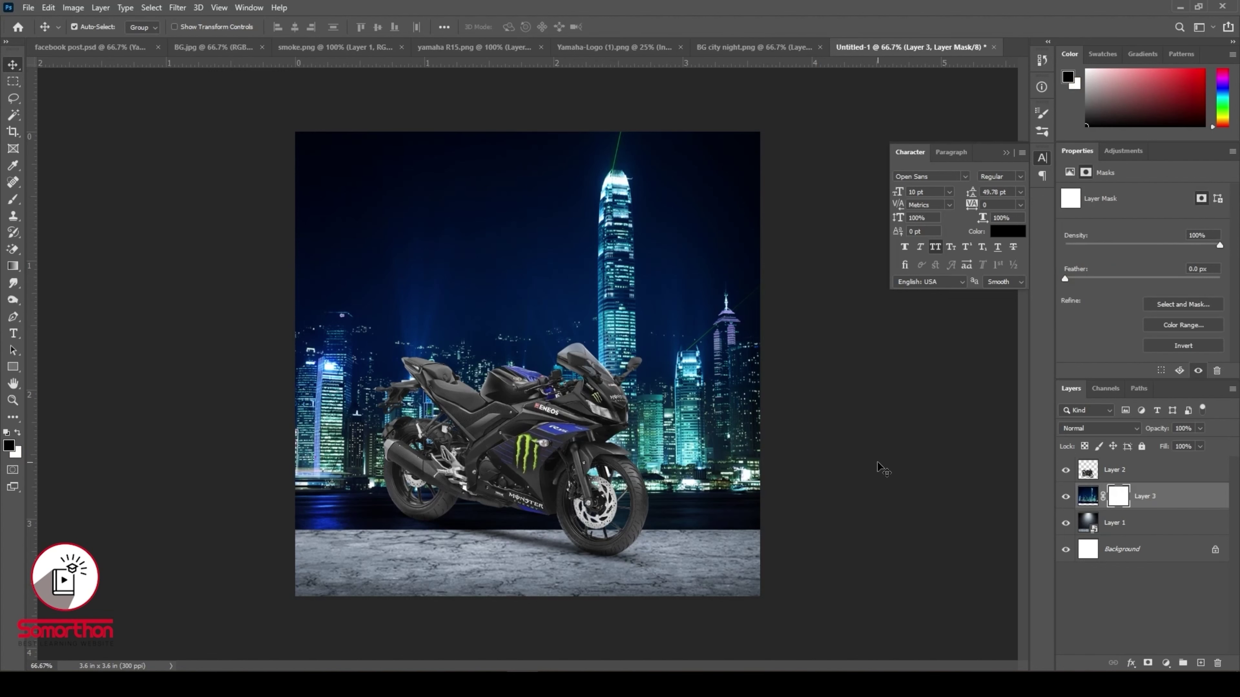
key(b)
drag(767, 530, 303, 530)
key(v)
- Compress the floor background layer vertically from below to 96.67% of its height
click(1114, 522)
drag(714, 578, 714, 564)
key(ctrl+z)
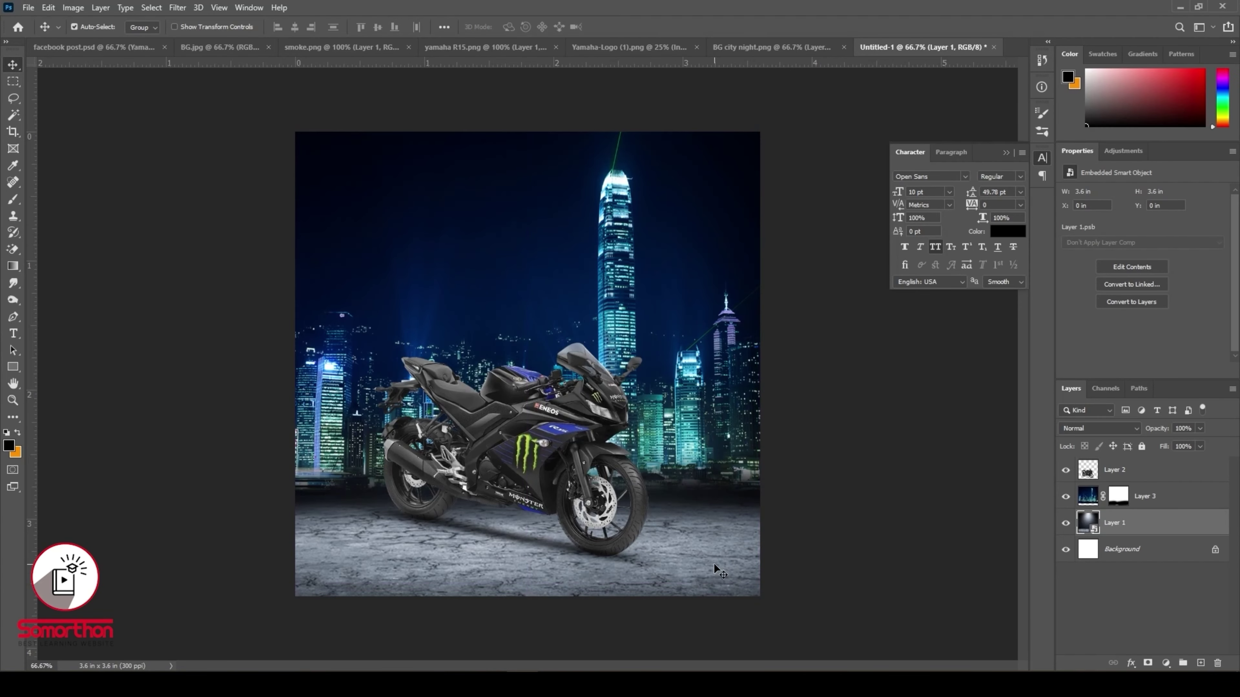
key(ctrl+t)
drag(530, 600, 531, 588)
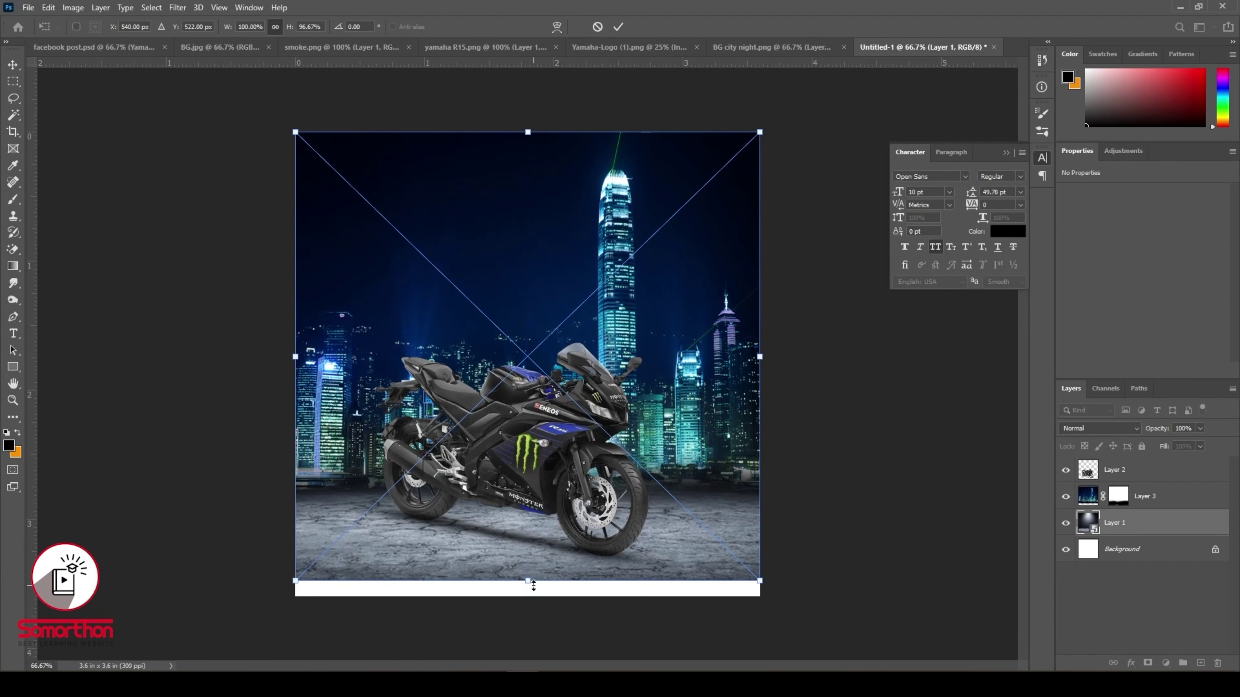
key(Return)
- Move the city and floor layers down together to the canvas's lower edge, and extend the city sky up to the upper edge
drag(693, 392, 694, 408)
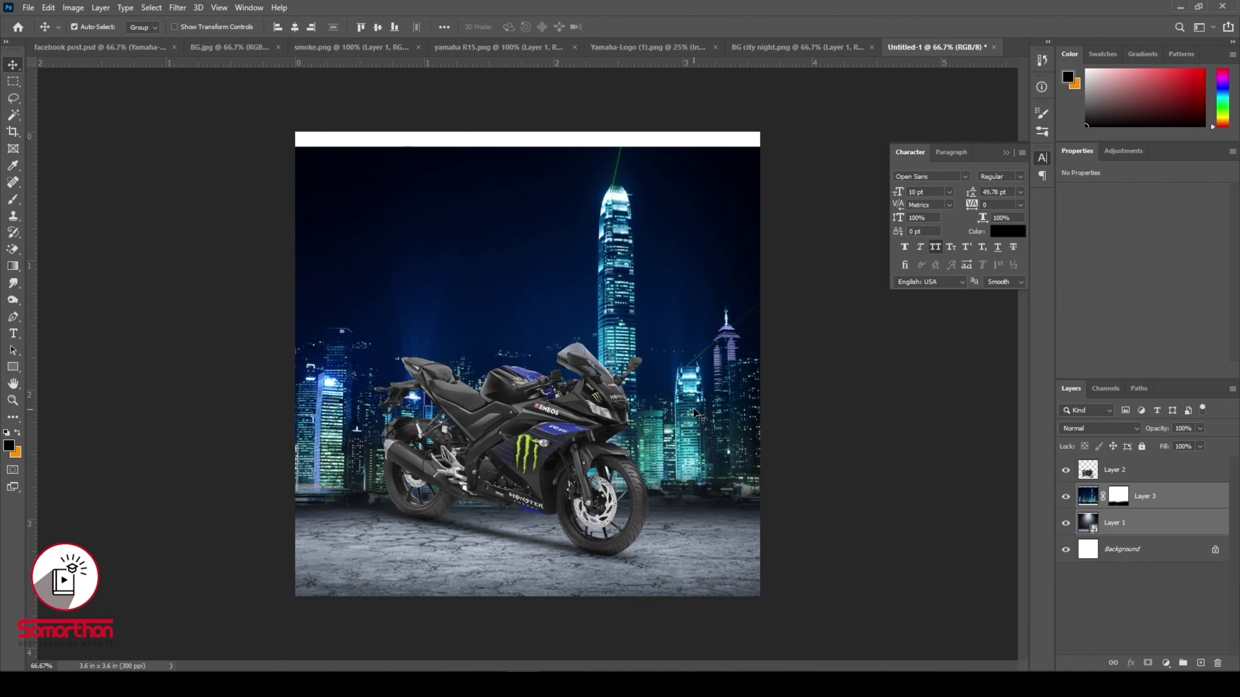
key(m)
key(ctrl+z)
key(v)
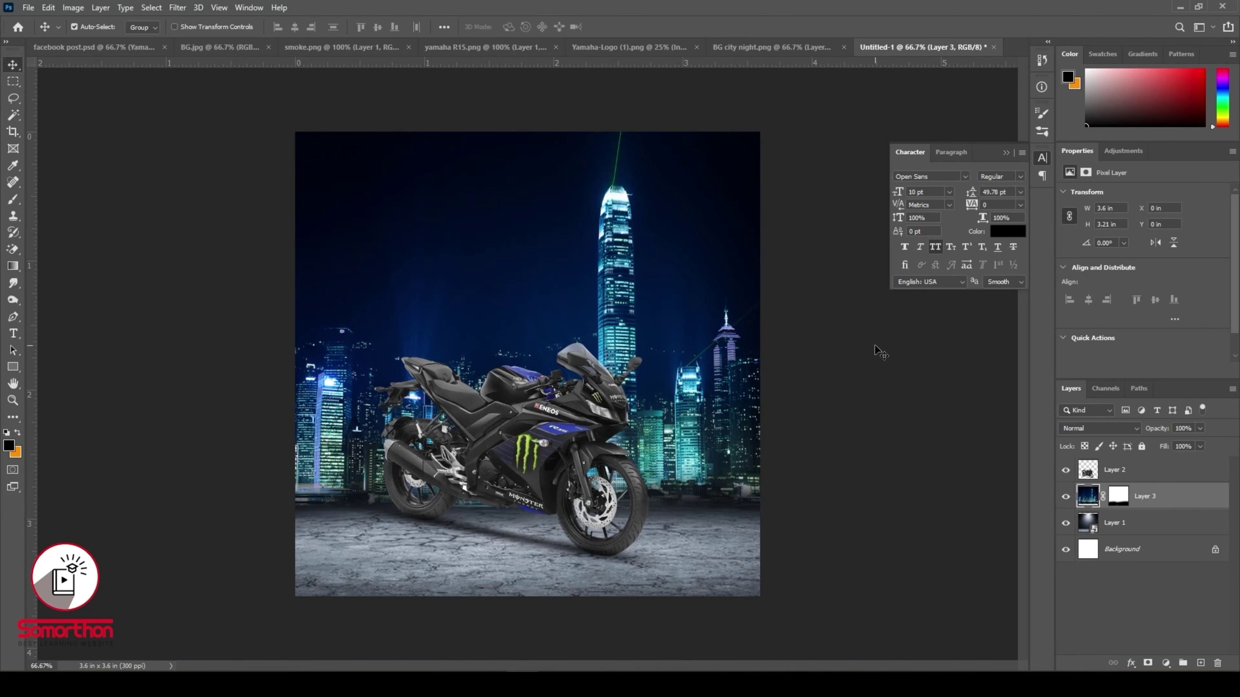
click(874, 349)
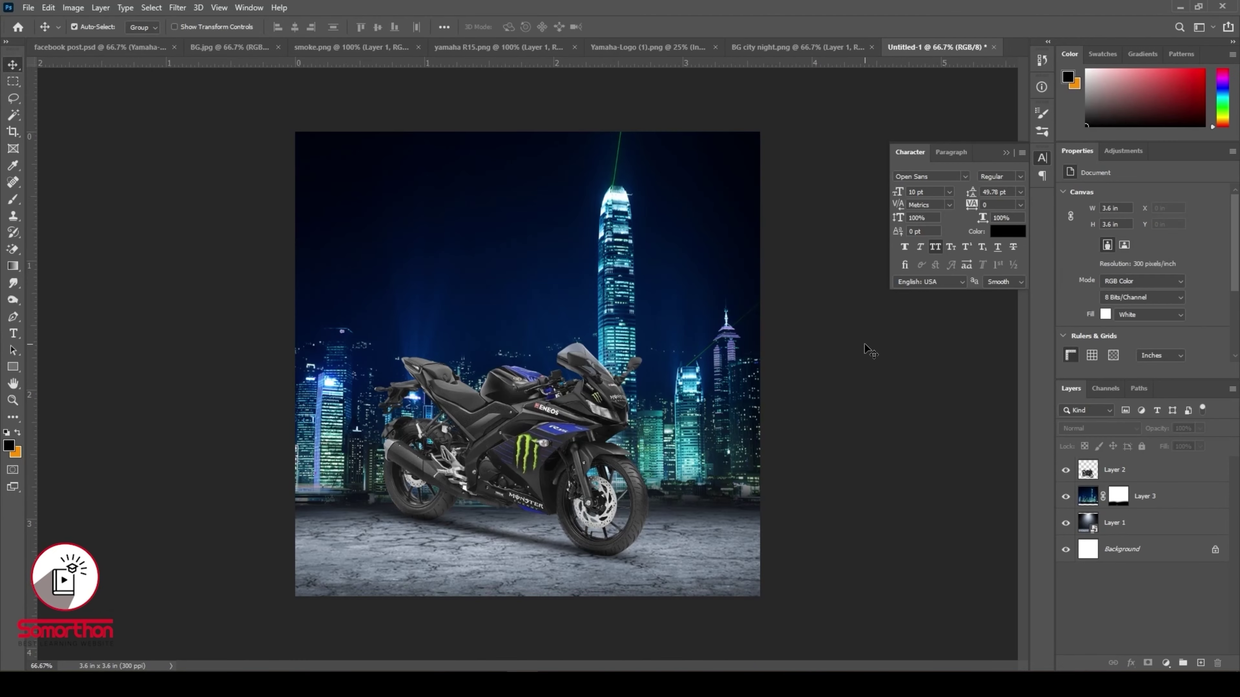
- Select the city and floor layers together and nudge them up slightly
click(705, 431)
shift+click(709, 528)
key(Up)
key(Up)
key(Up)
key(Up)
key(Up)
key(Up)
key(Up)
key(Up)
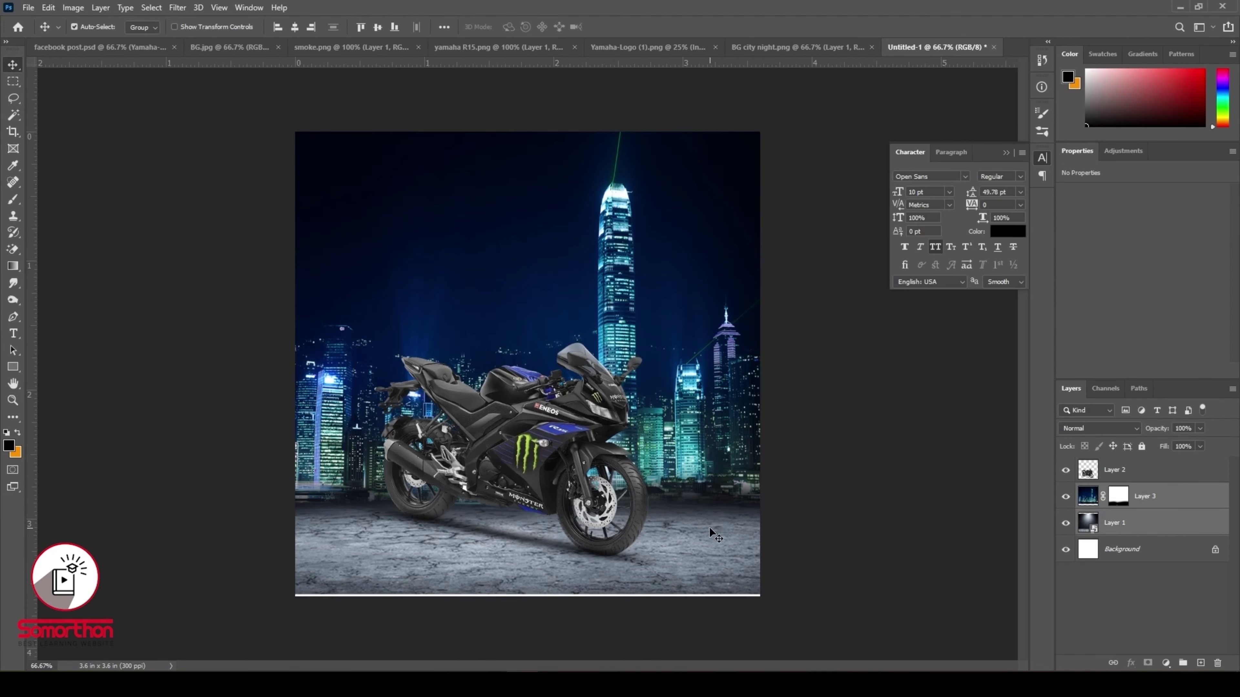
- Nudge only the floor background layer down to cover the white strip at the canvas's lower edge
click(727, 571)
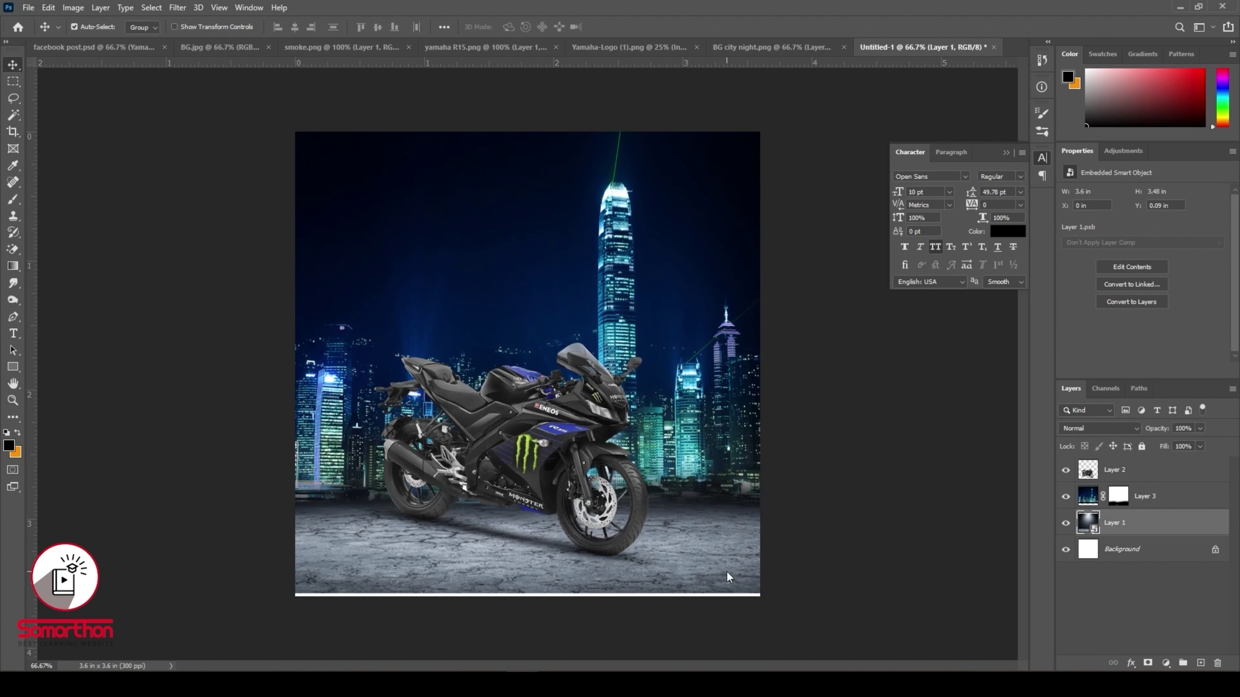
key(Down)
key(Down)
key(Down)
key(Down)
key(Down)
key(Down)
key(Down)
key(Down)
key(Down)
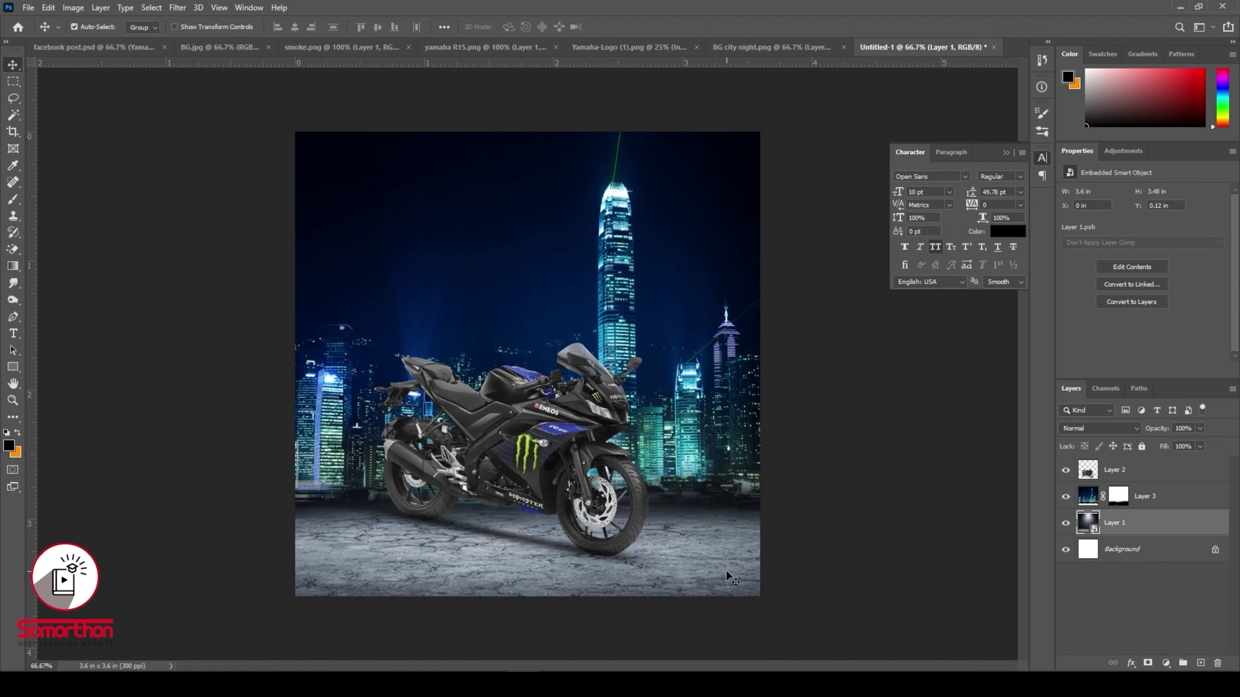
- Move the motorcycle slightly right and down to about X 0.21 in, Y 1.66 in
click(855, 491)
drag(532, 452, 543, 455)
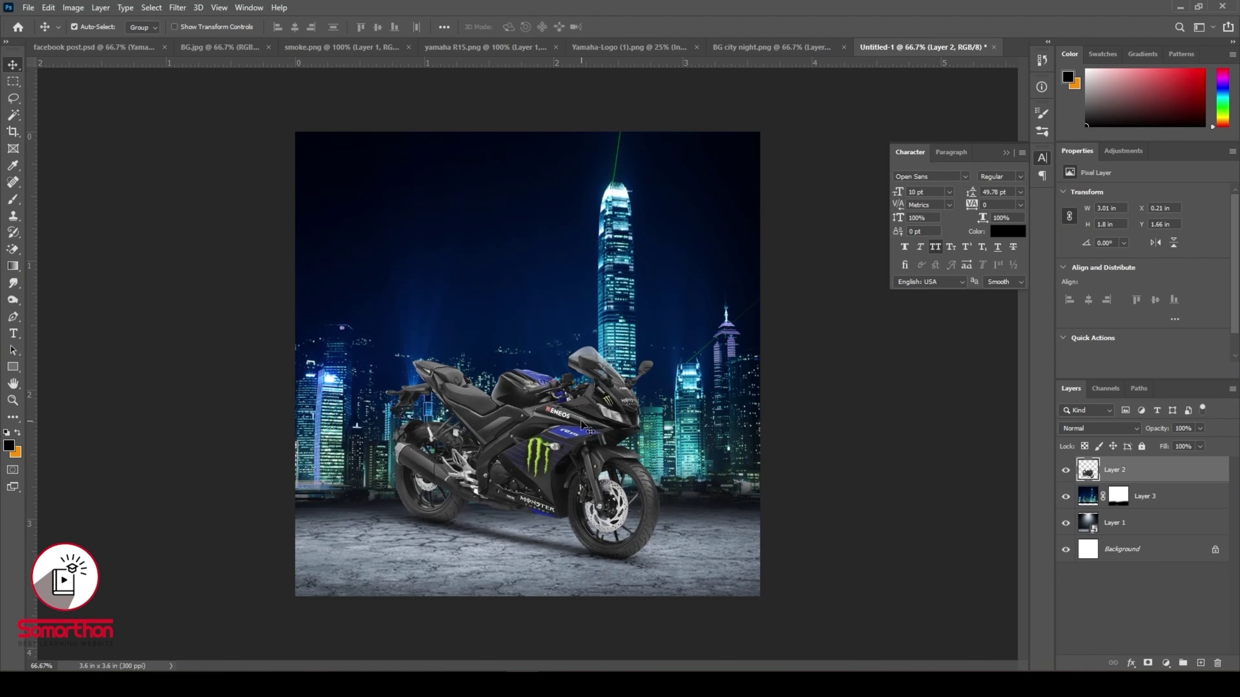
- Add a new layer above the city layer and fill it with black using the Paint Bucket tool
click(1150, 494)
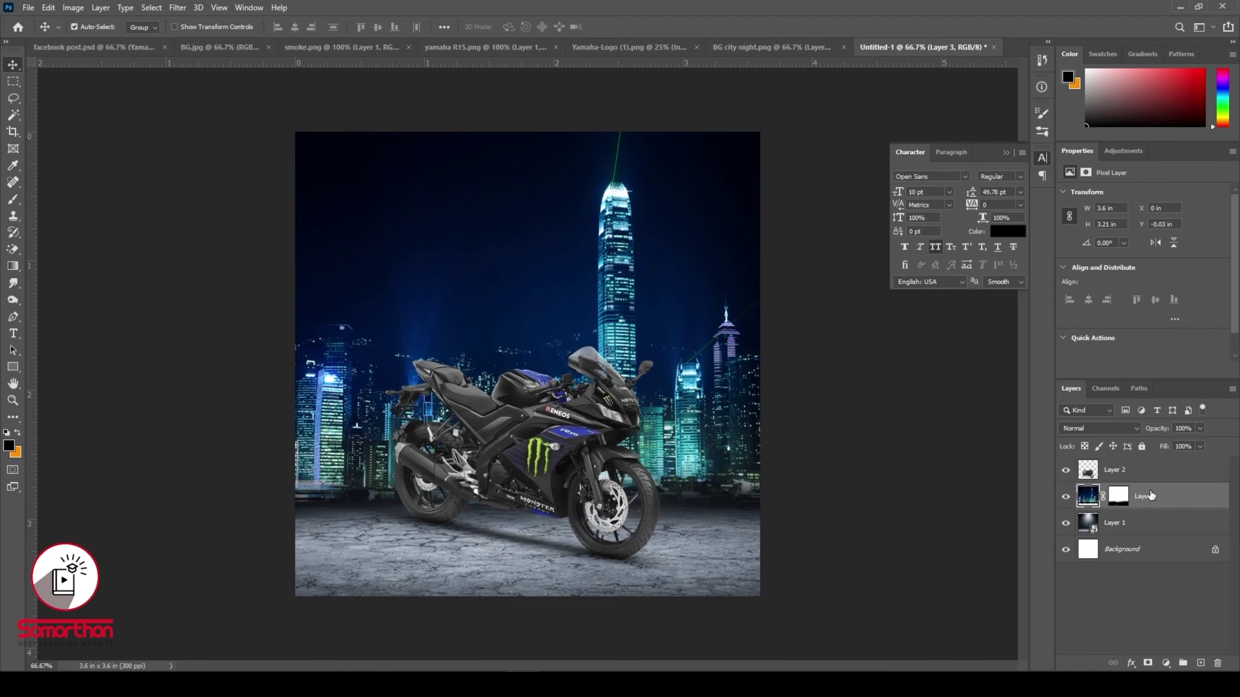
click(1200, 663)
key(g)
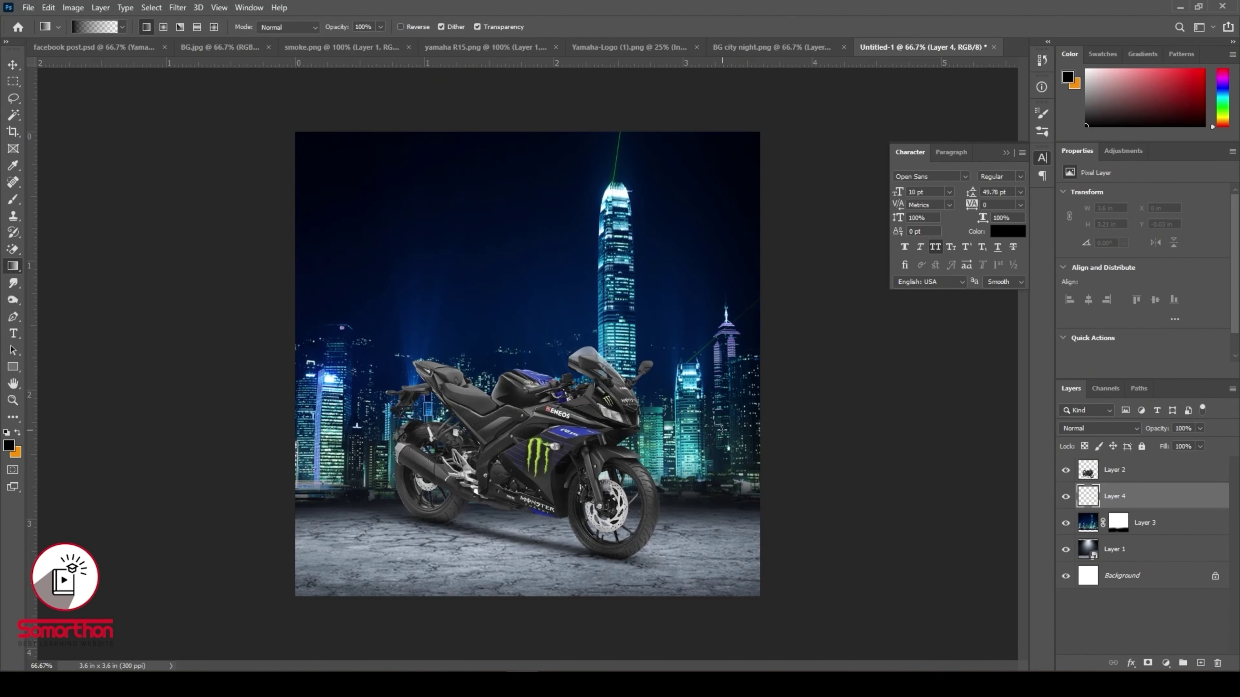
right_click(12, 266)
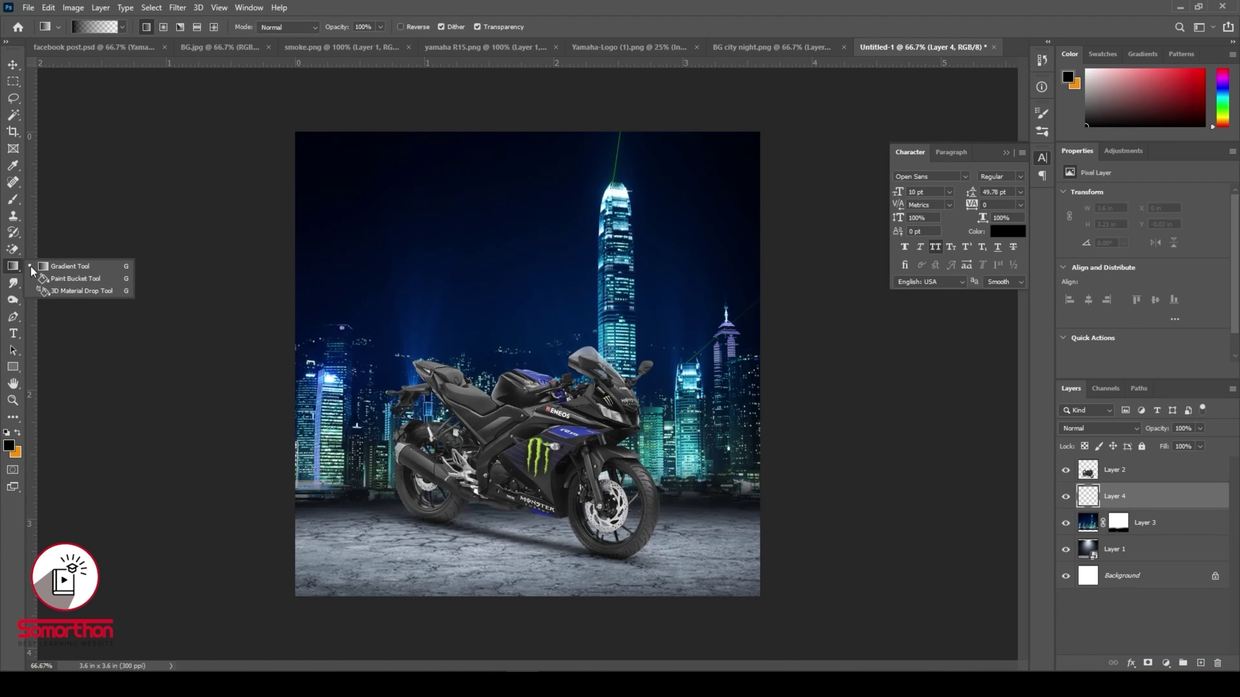
click(65, 280)
click(720, 435)
key(v)
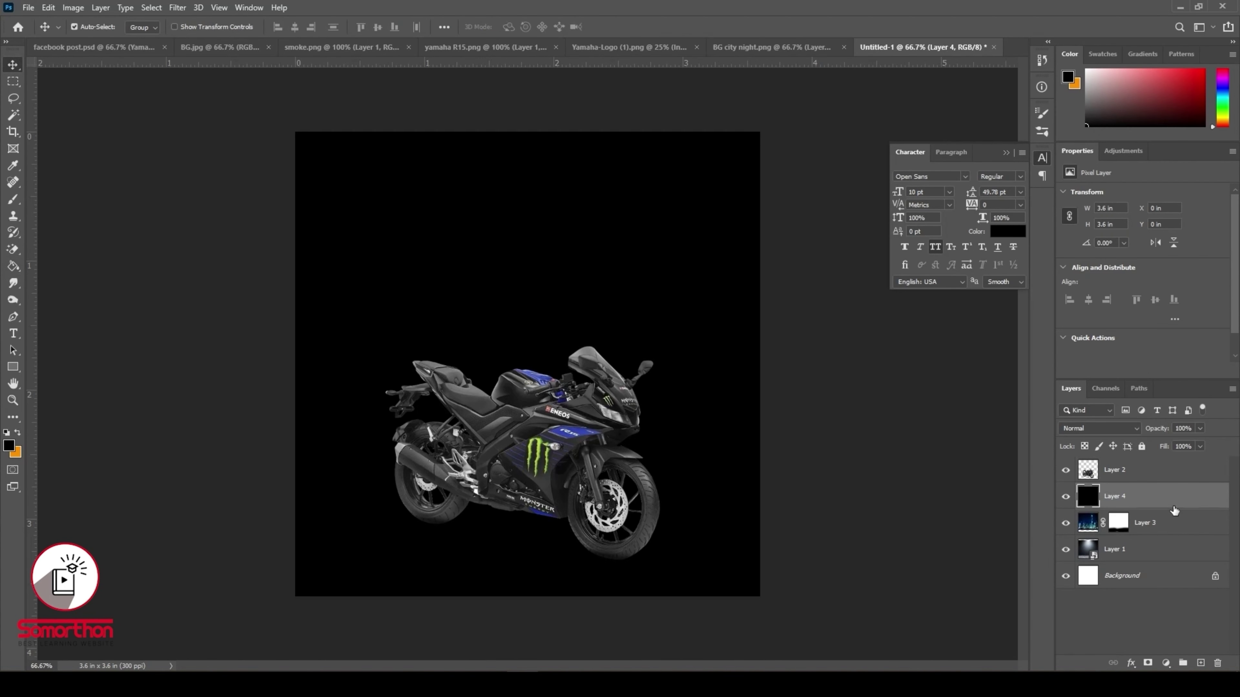
- Clip the black layer to the city layer and set its opacity to 40%
right_click(1174, 510)
click(1056, 374)
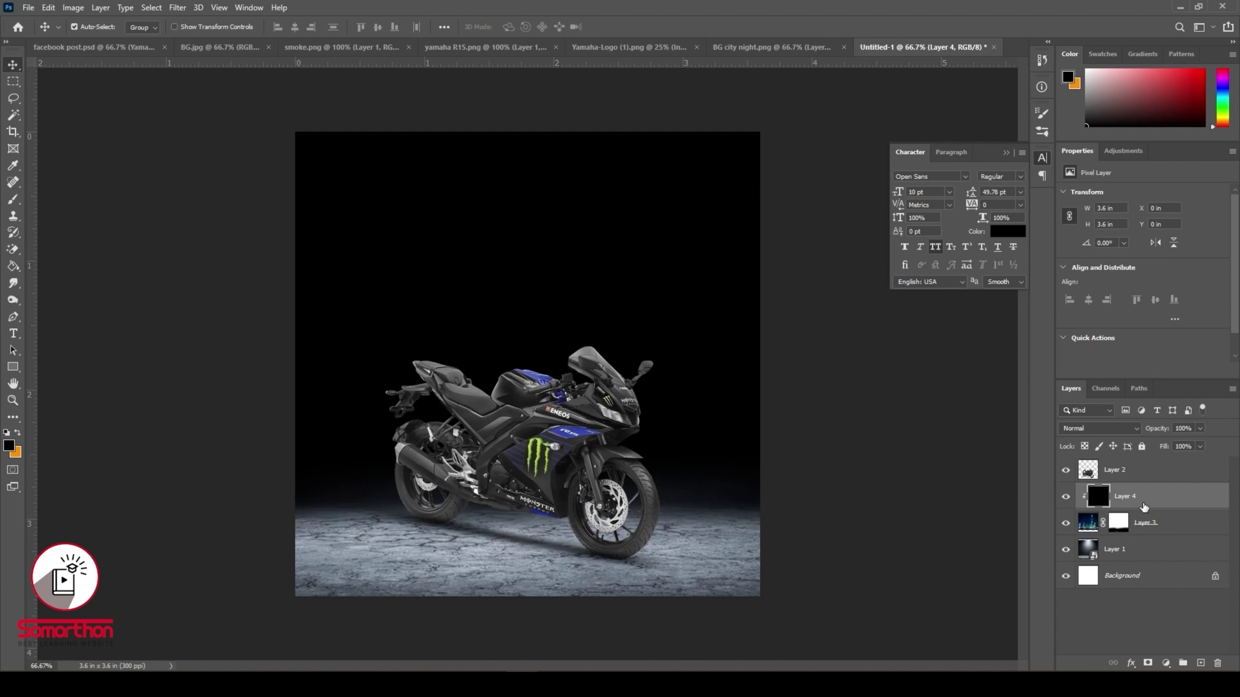
key(5)
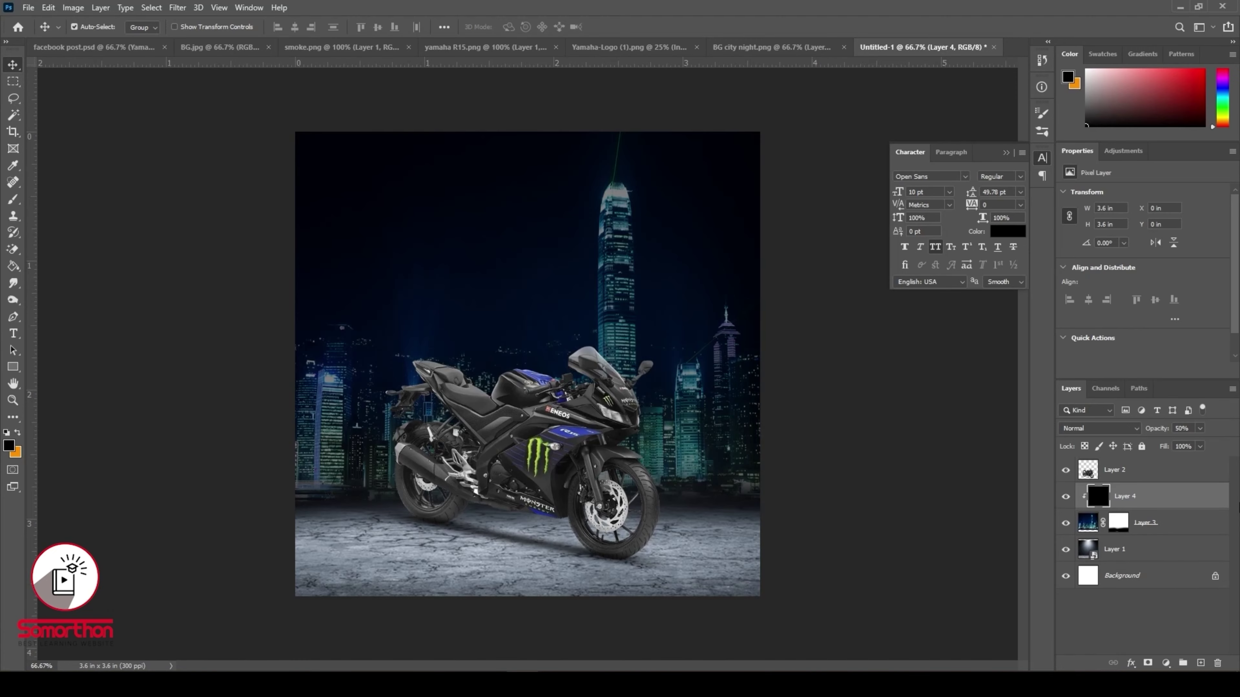
key(4)
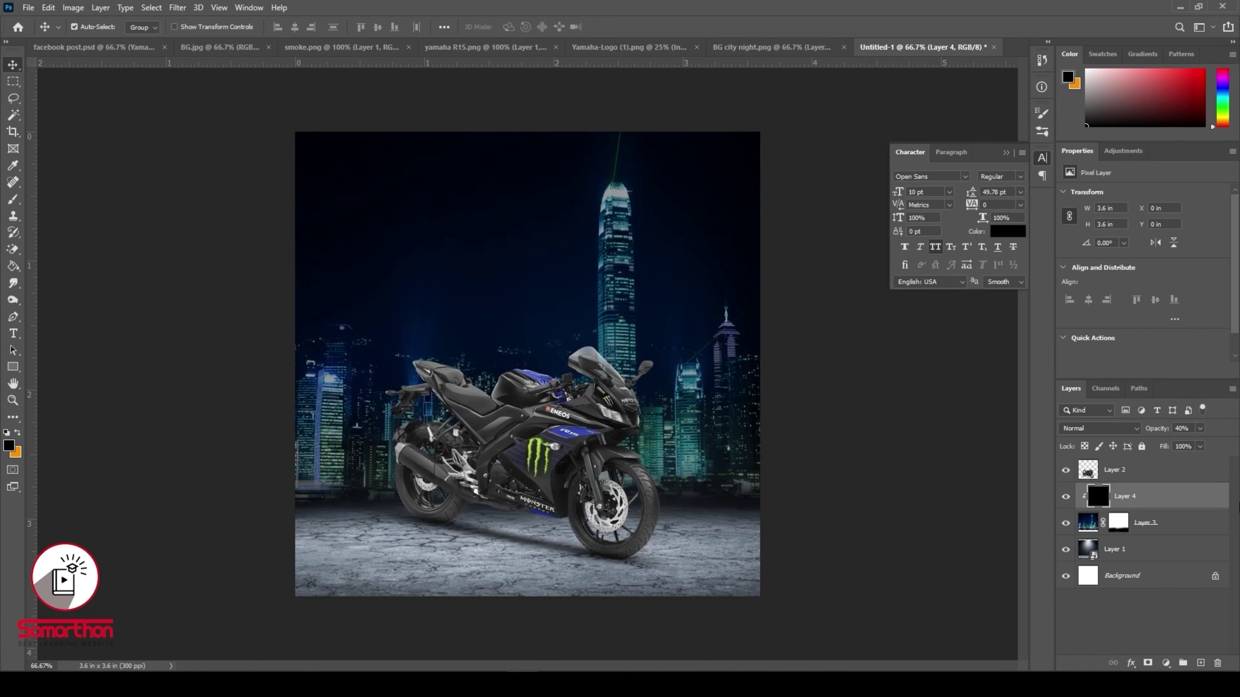
- Add a Brightness/Contrast adjustment clipped to the motorcycle layer, with brightness -1 and contrast -5
click(585, 420)
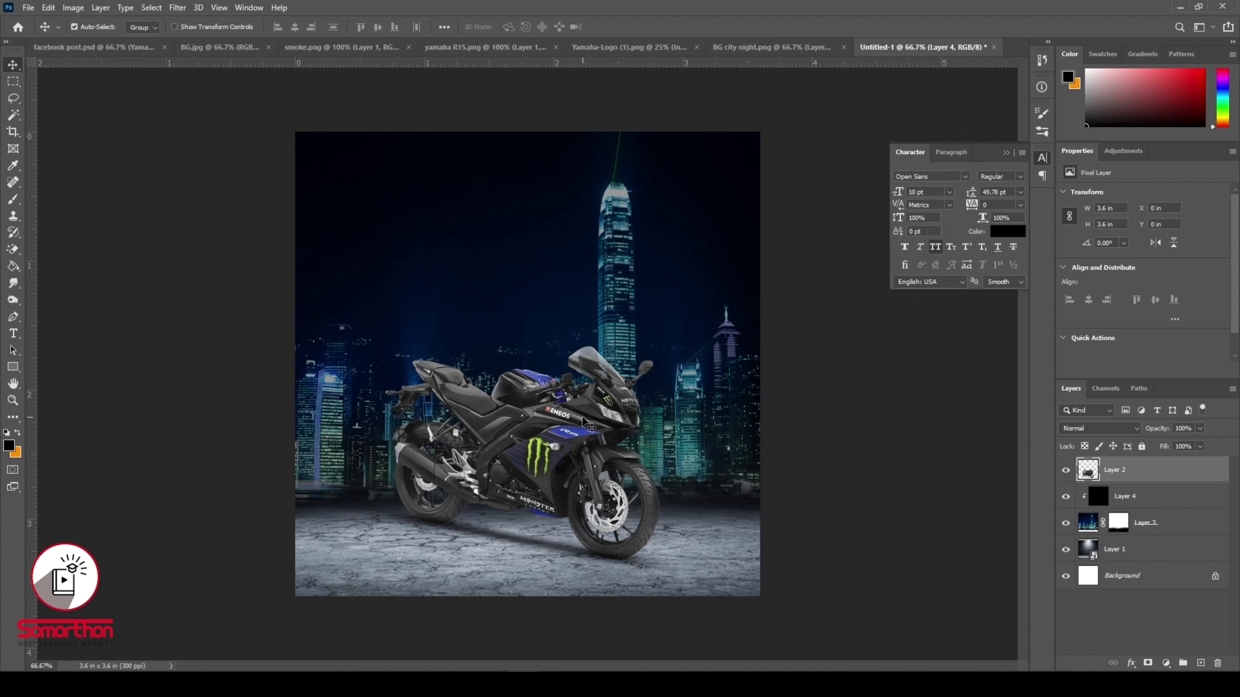
click(1165, 663)
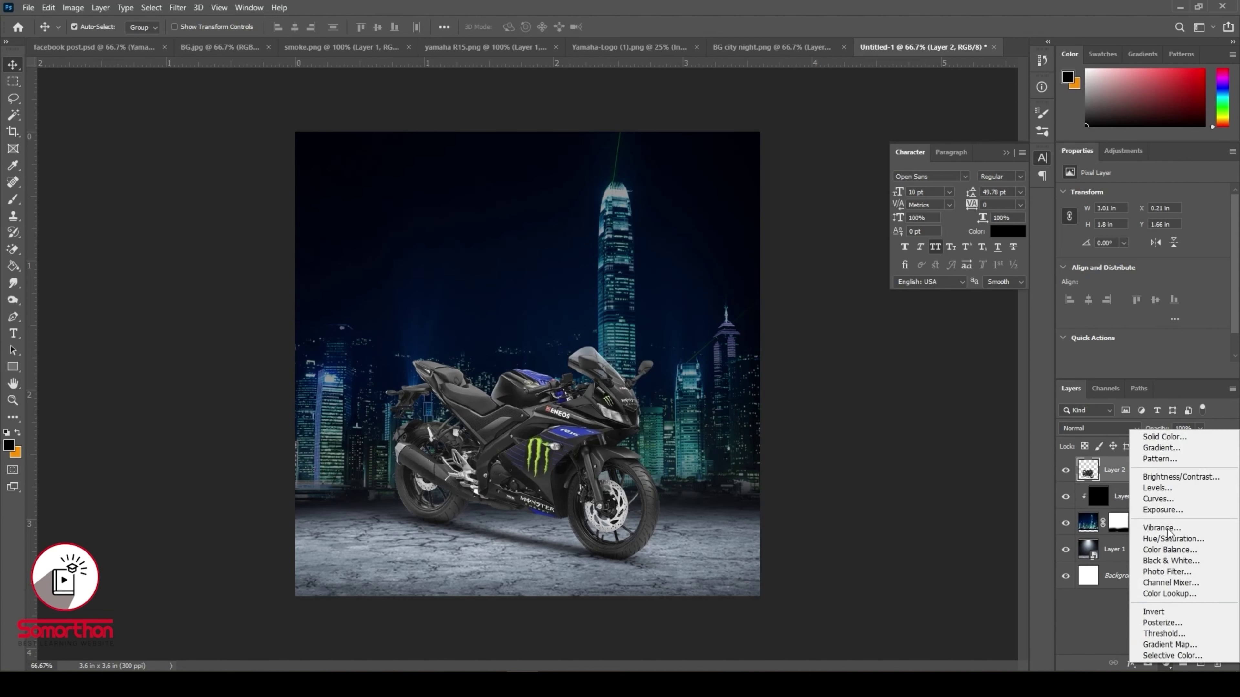
click(1165, 476)
click(1142, 372)
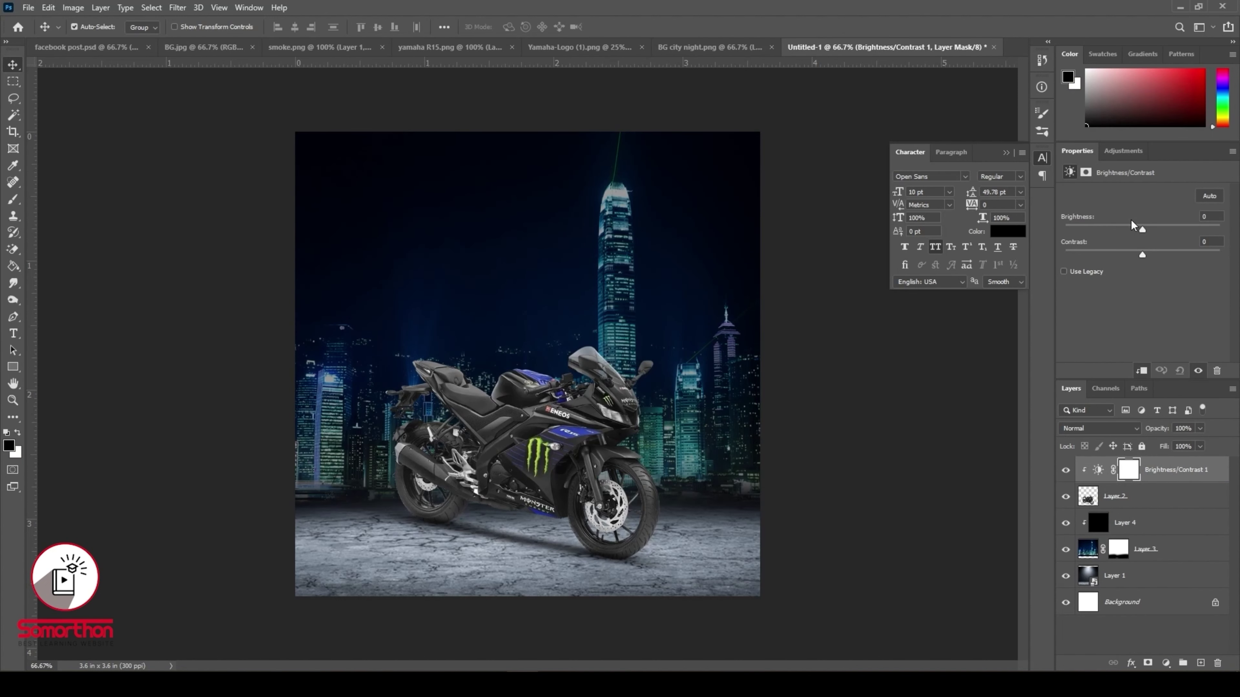
mouse_move(1145, 231)
mouse_down()
mouse_move(1129, 233)
mouse_move(1148, 233)
mouse_move(1139, 256)
mouse_up()
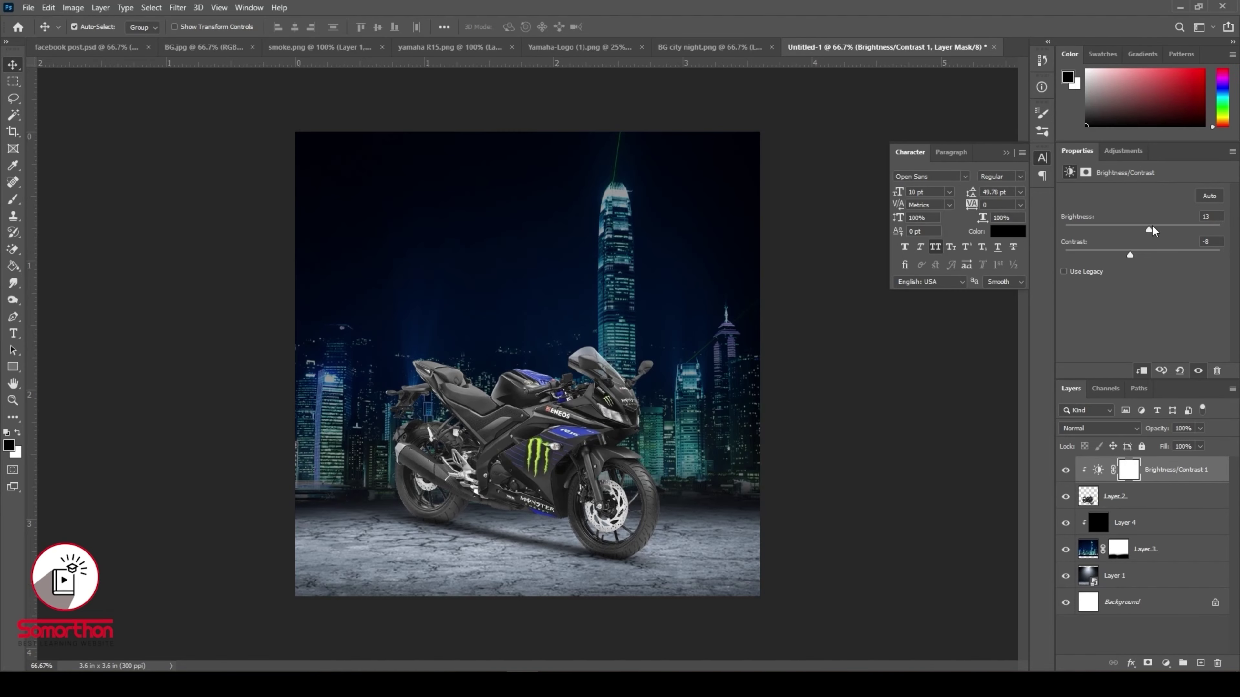
drag(1155, 230, 1145, 228)
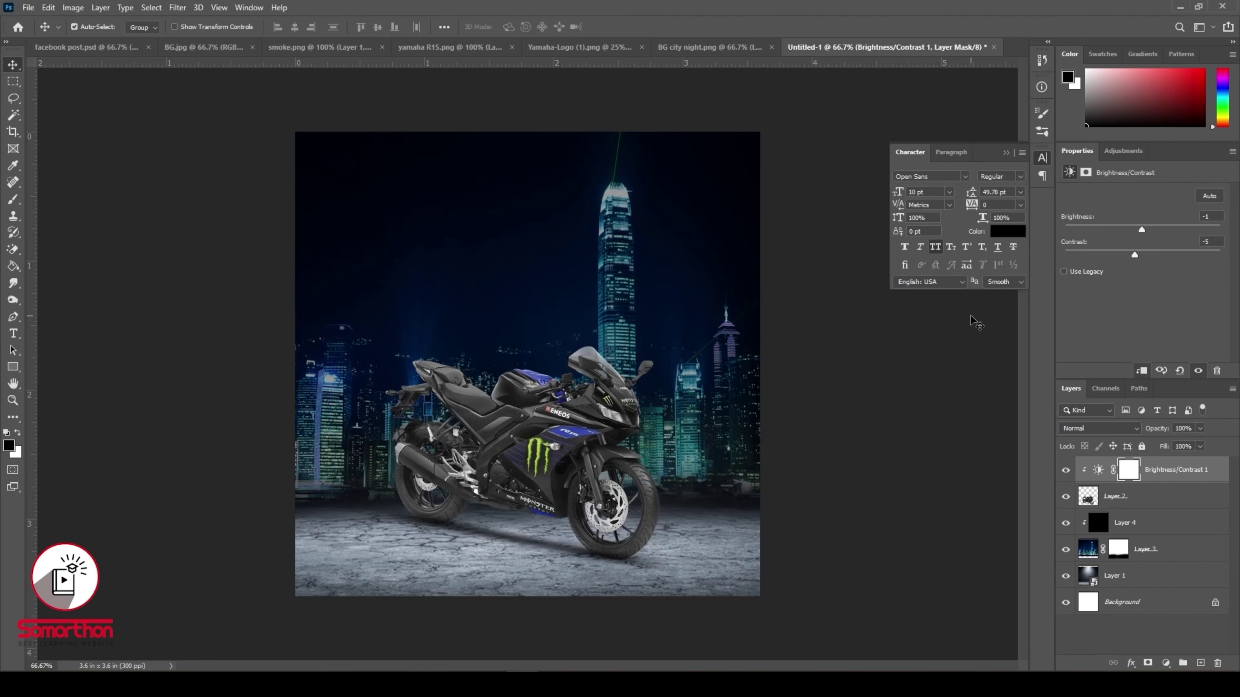
- Set the opacity of the black layer over the city to 50%
click(1160, 527)
key(5)
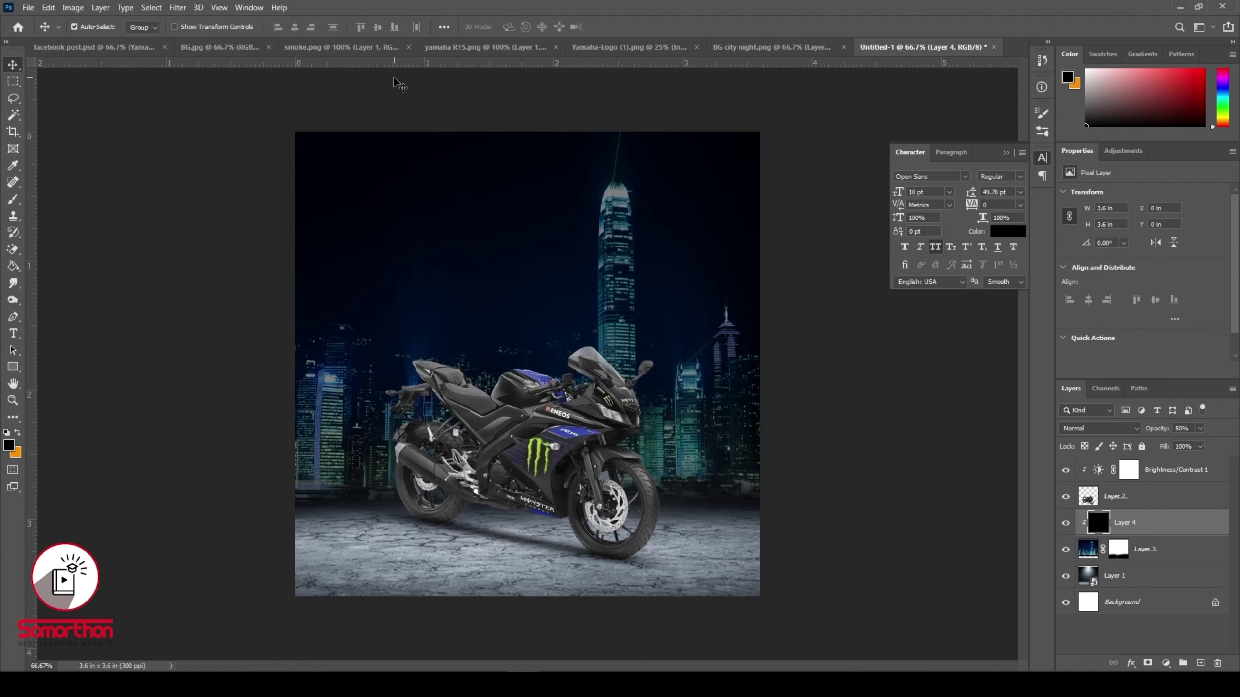
- Add a black Drop Shadow effect in Multiply mode to the motorcycle layer
click(563, 396)
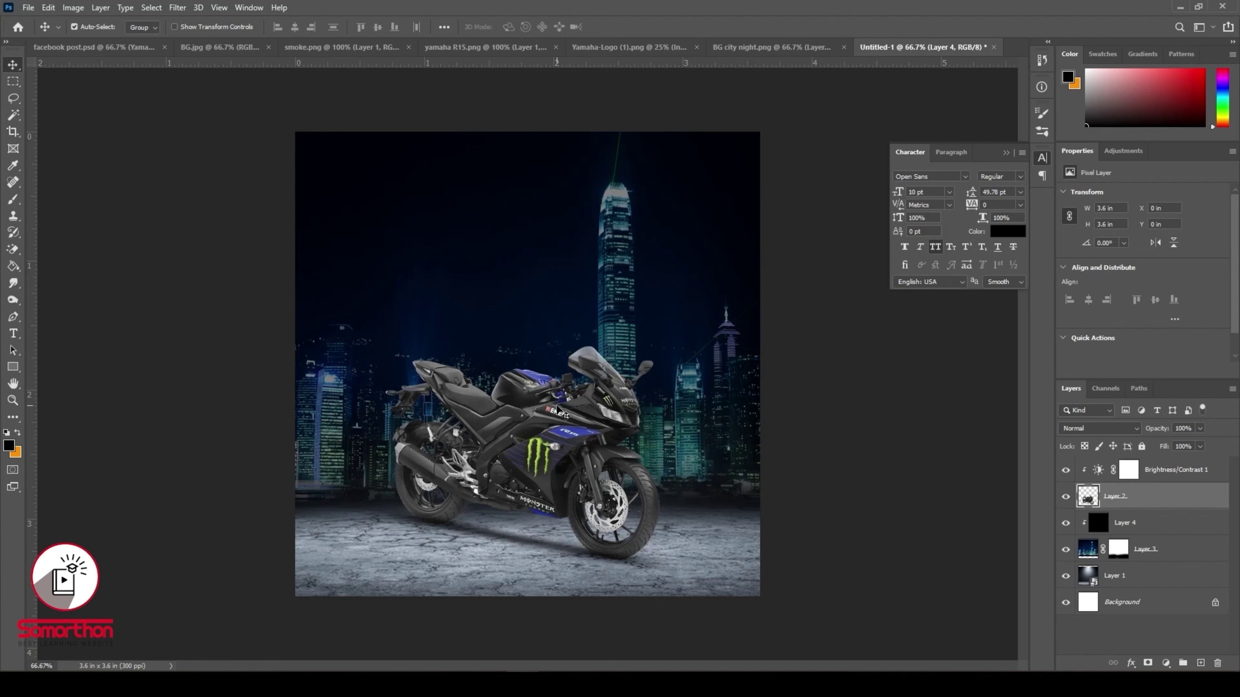
right_click(1135, 508)
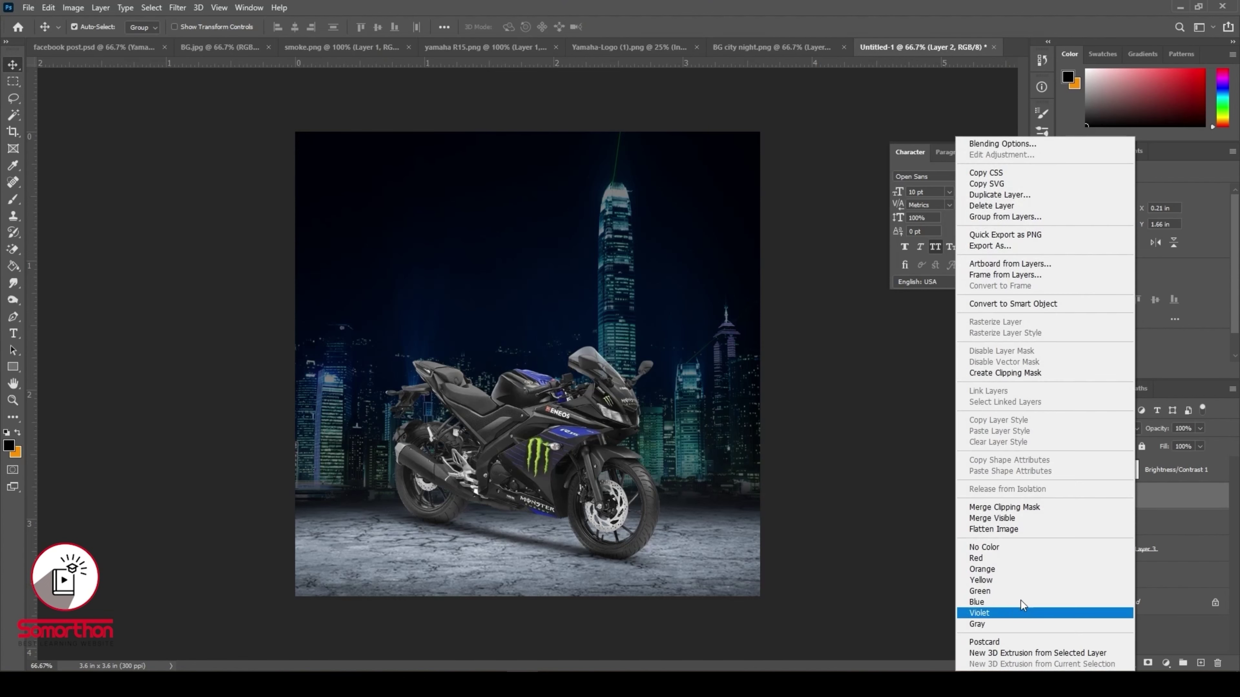
click(1043, 508)
click(1132, 663)
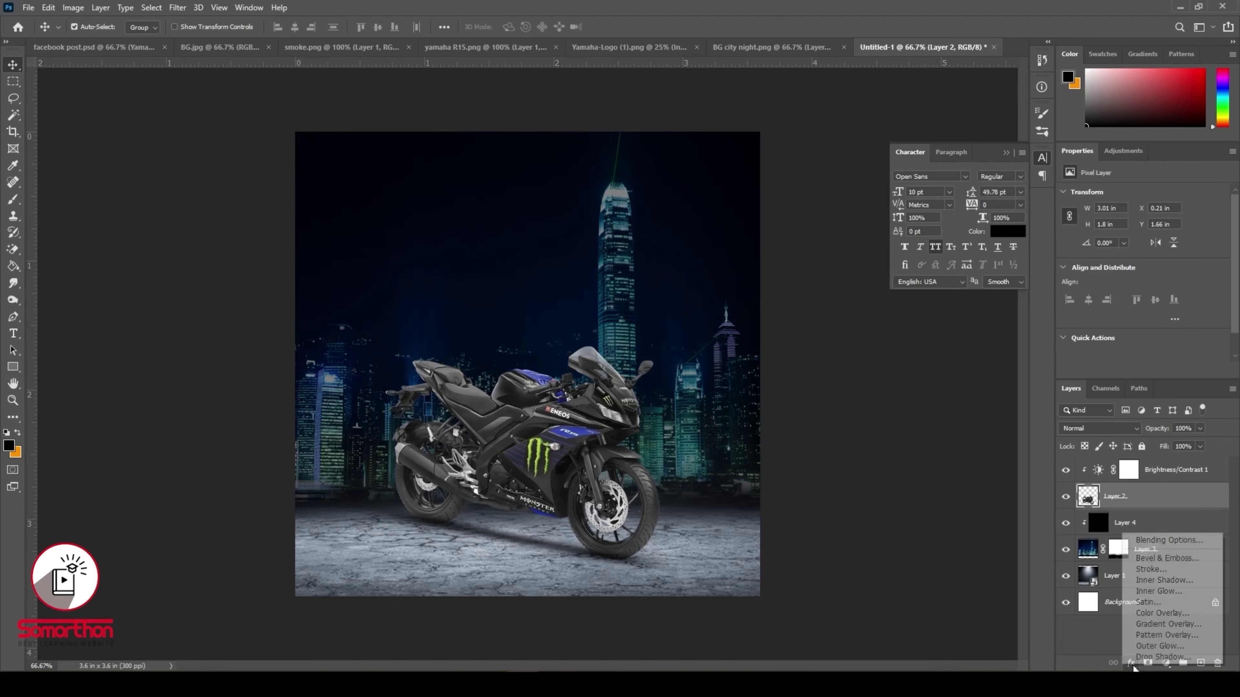
click(1145, 657)
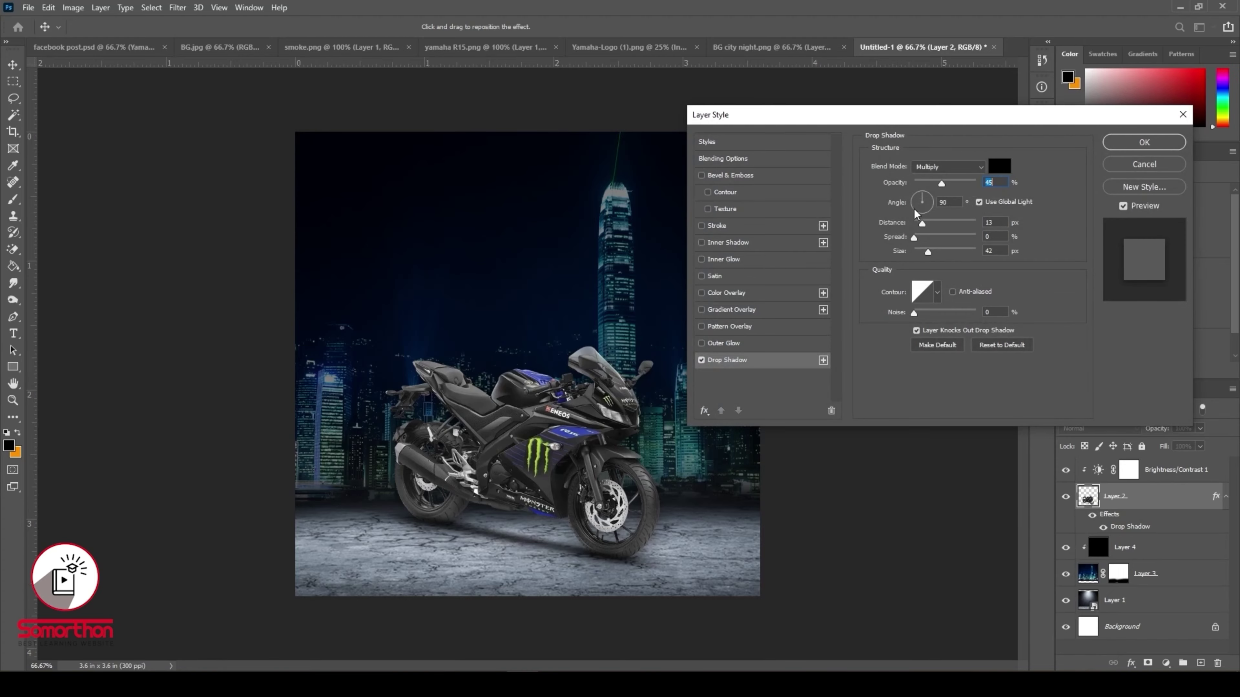
drag(923, 225, 847, 259)
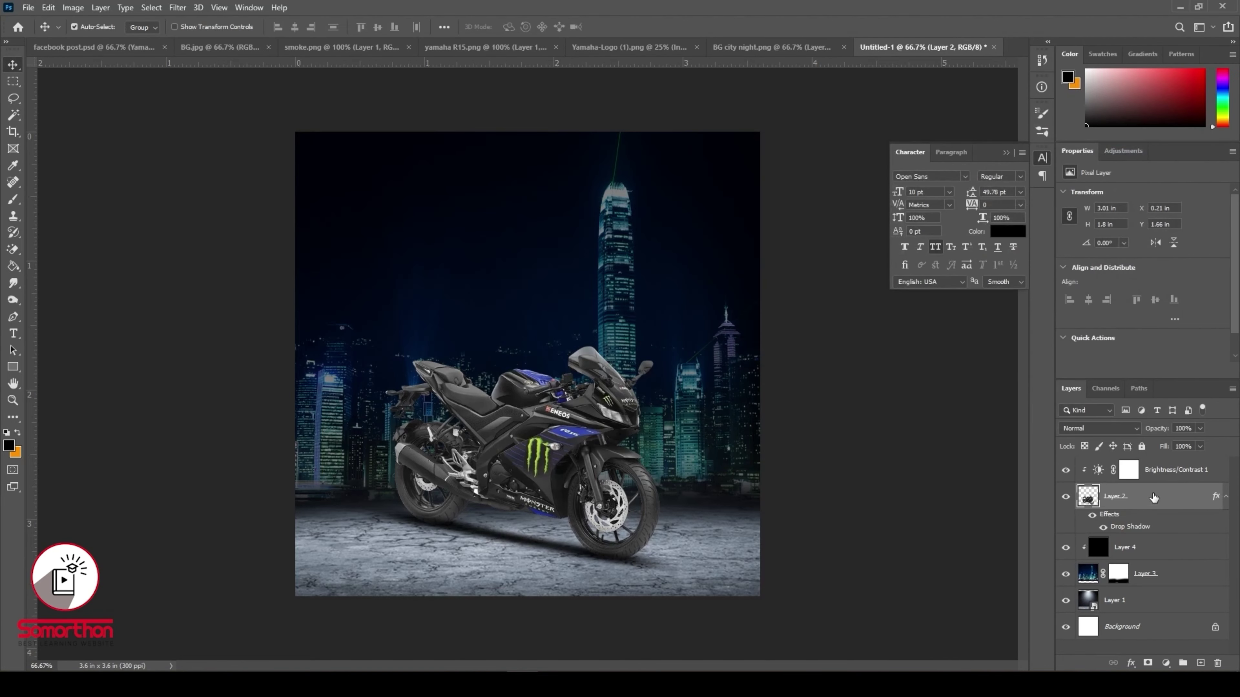
click(1136, 144)
- Separate the motorcycle's Drop Shadow effect into its own layer
right_click(1140, 530)
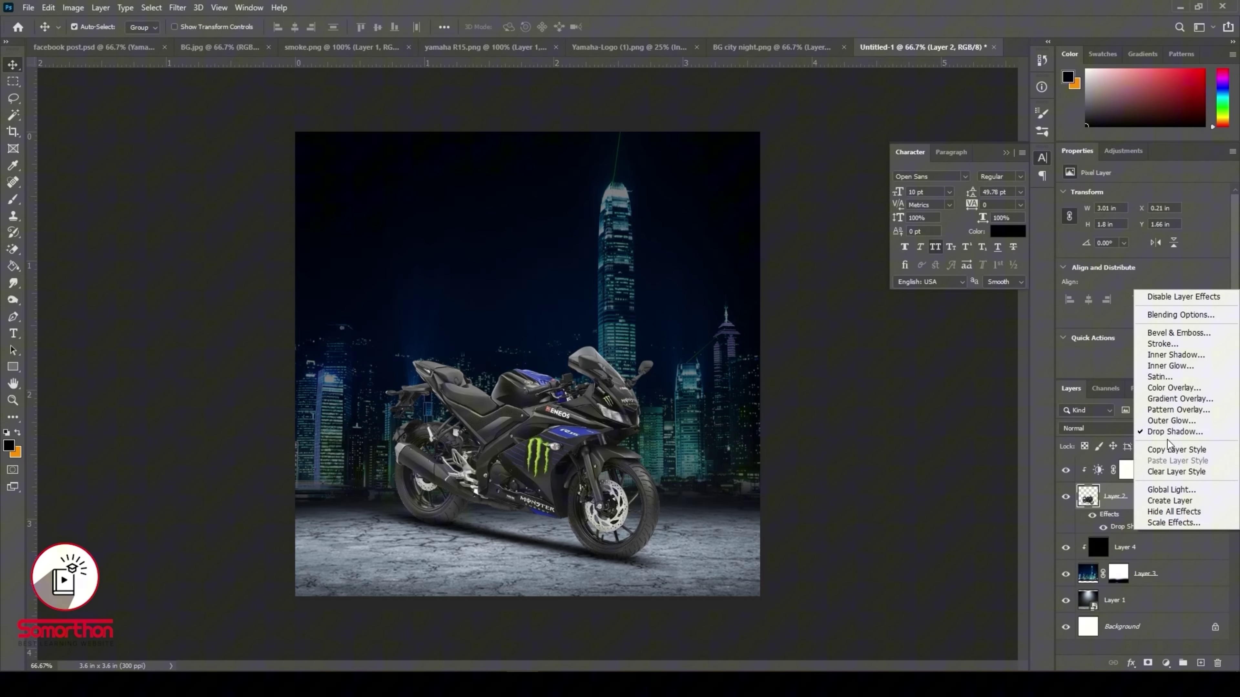
click(1173, 502)
click(563, 254)
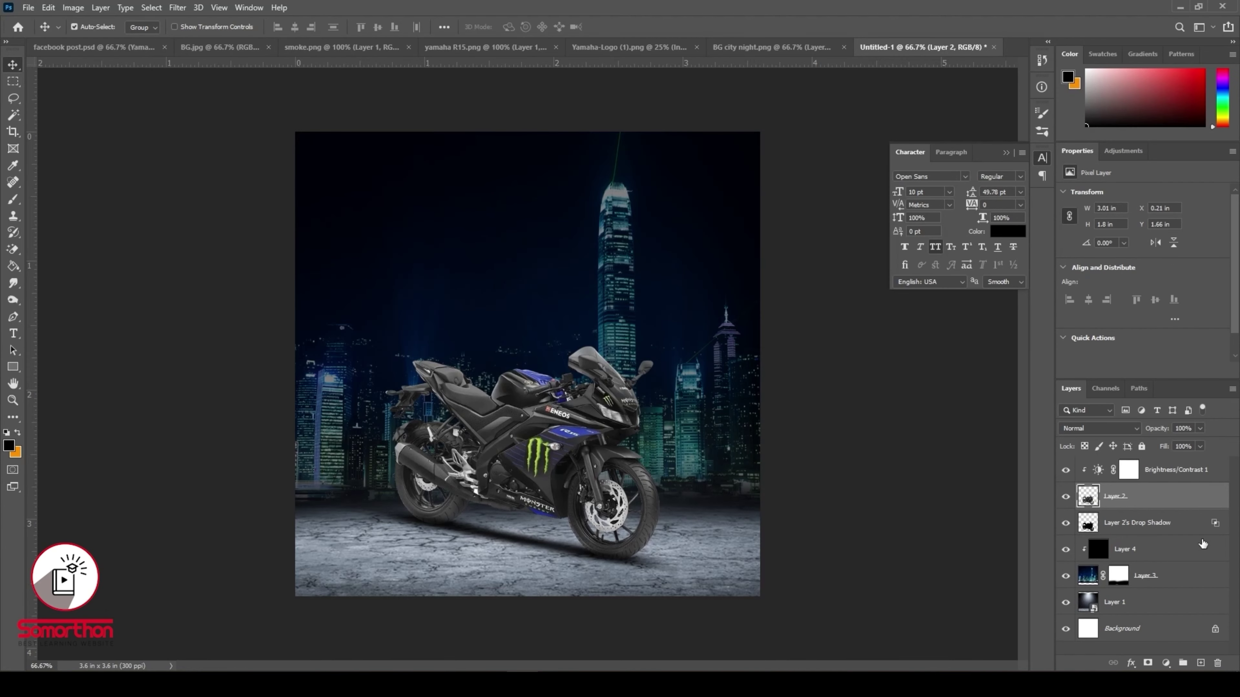
- Enable Transparency Shapes Layer in the shadow layer's blending options and convert that layer to a smart object
double_click(1214, 525)
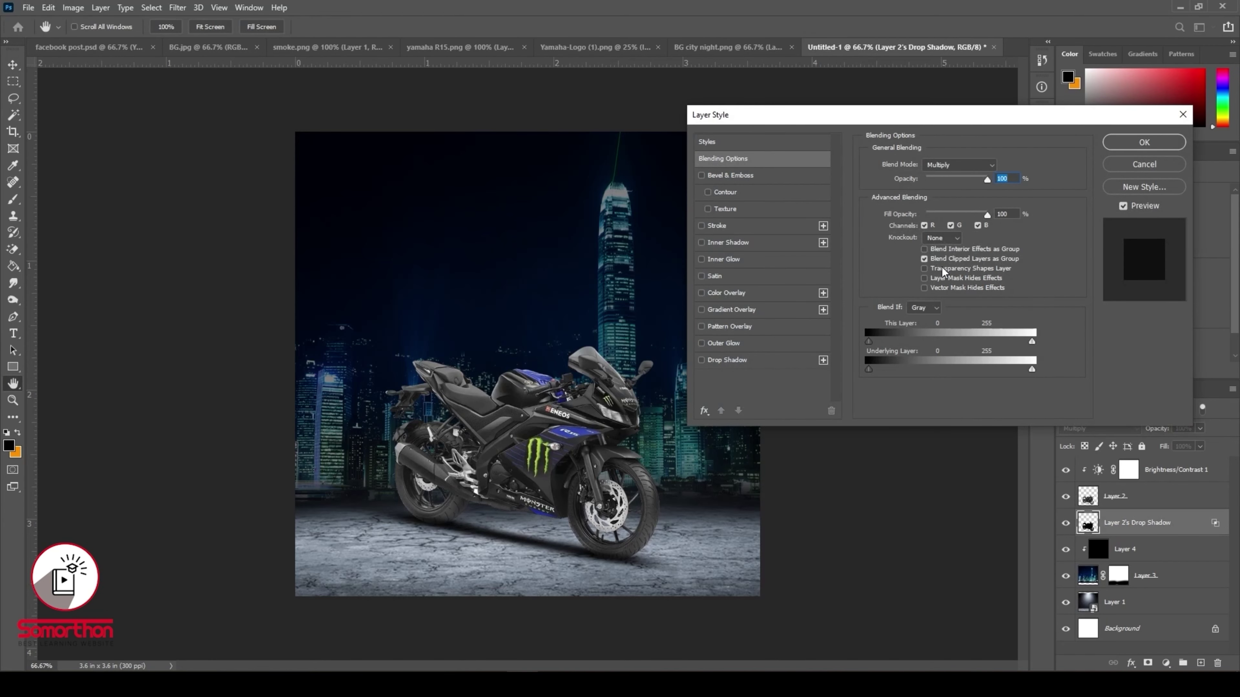
click(1140, 143)
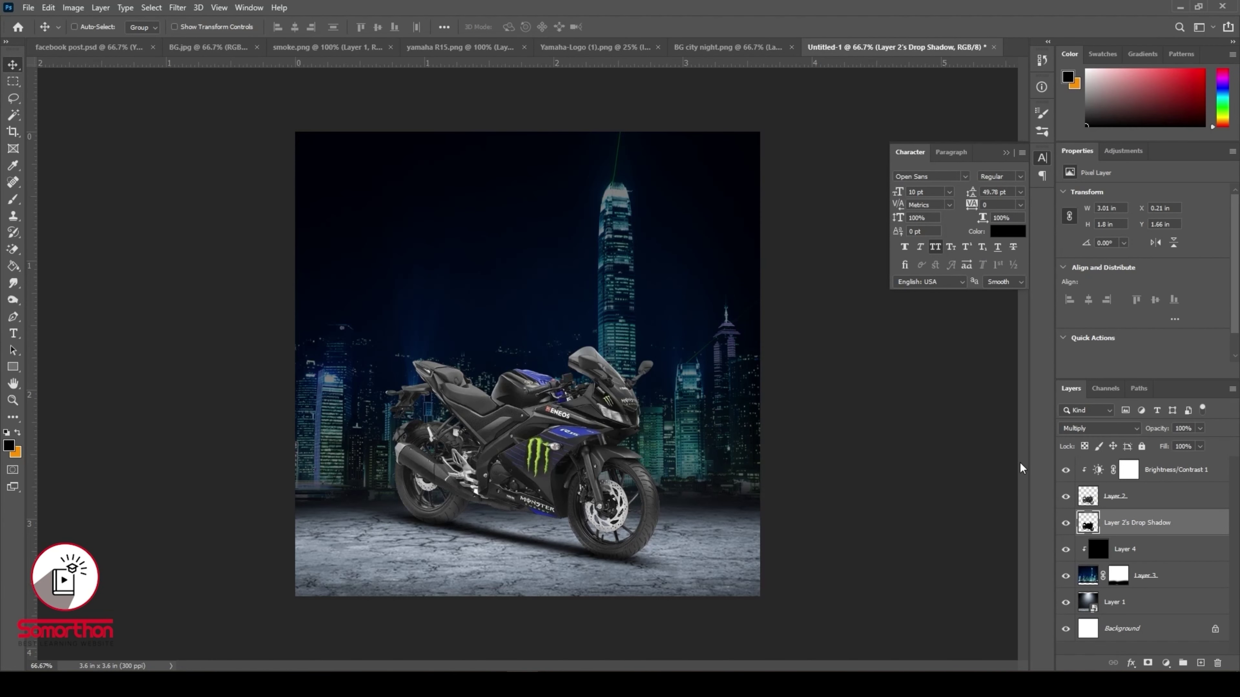
right_click(1146, 532)
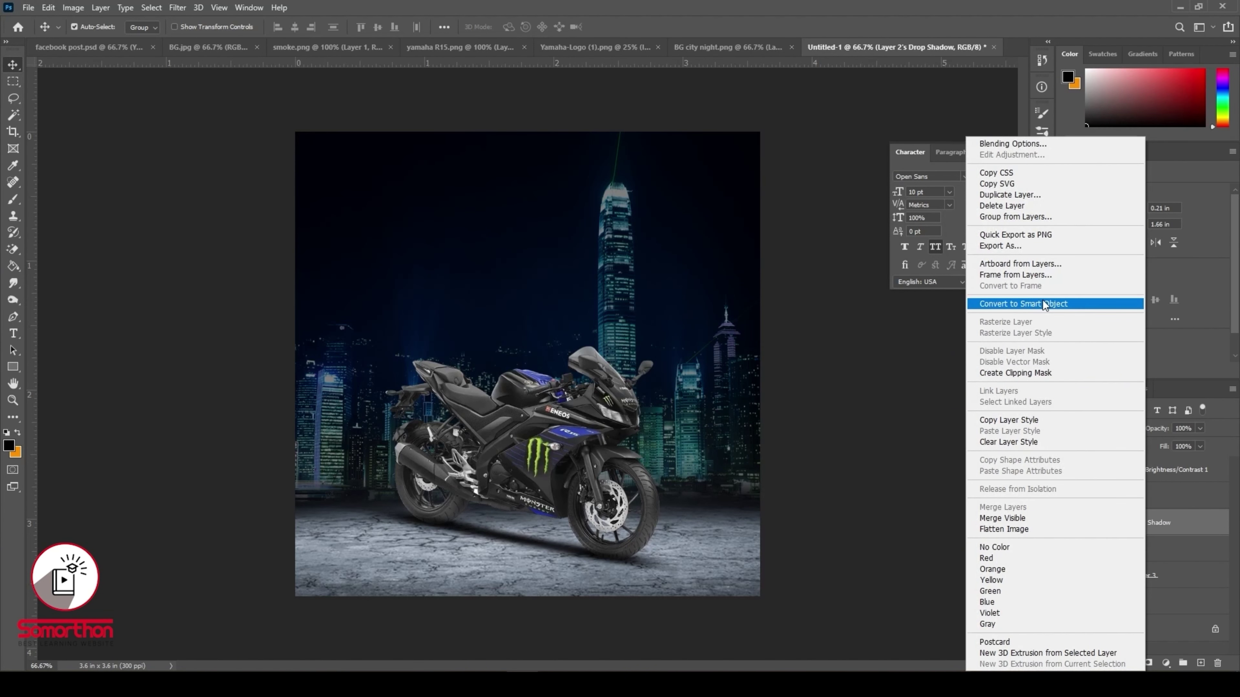
click(1023, 303)
- Flip and flatten the shadow to about -12% height, rotate it about 12.5°, and place it on the floor beneath the motorcycle's wheels
key(ctrl+t)
drag(509, 340, 509, 606)
drag(400, 561, 412, 531)
drag(523, 598, 525, 567)
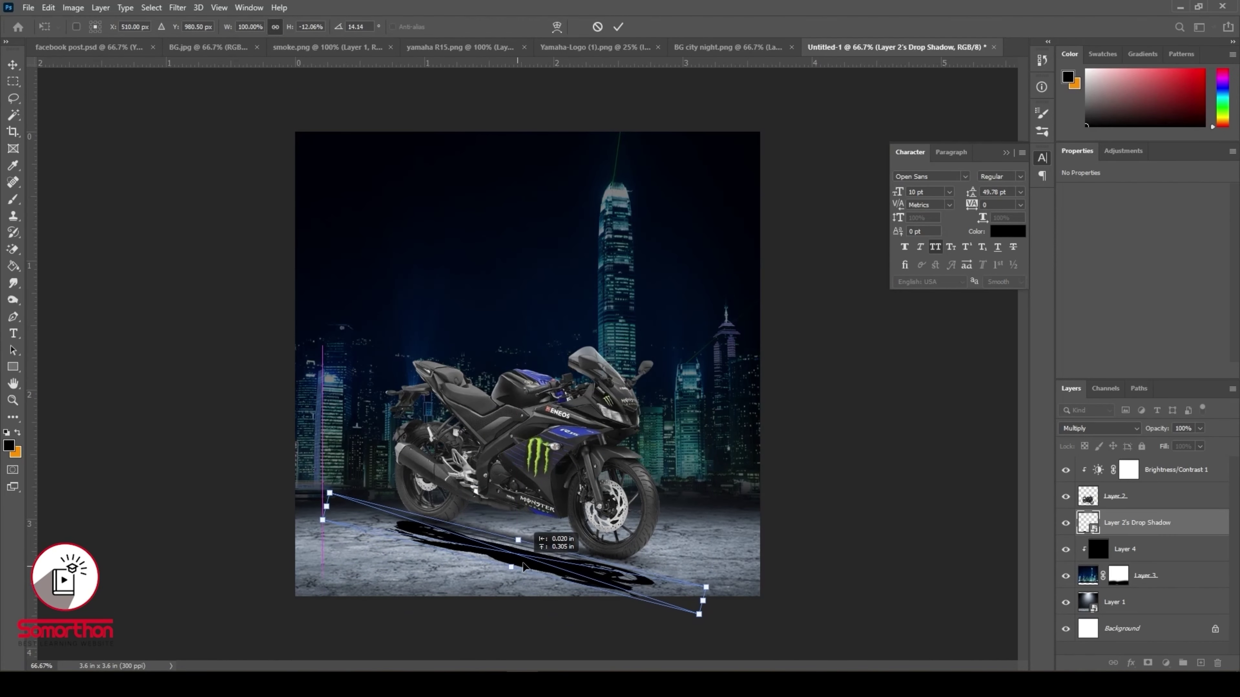
drag(718, 557, 718, 560)
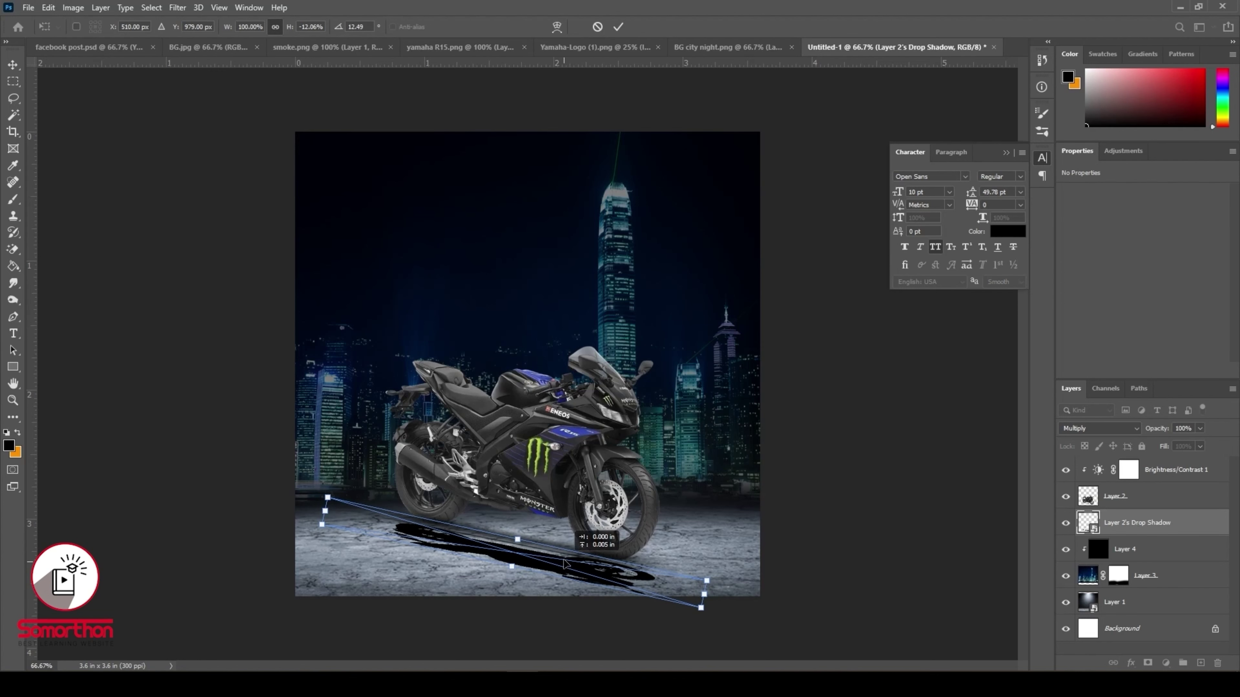
drag(605, 576, 607, 570)
key(Return)
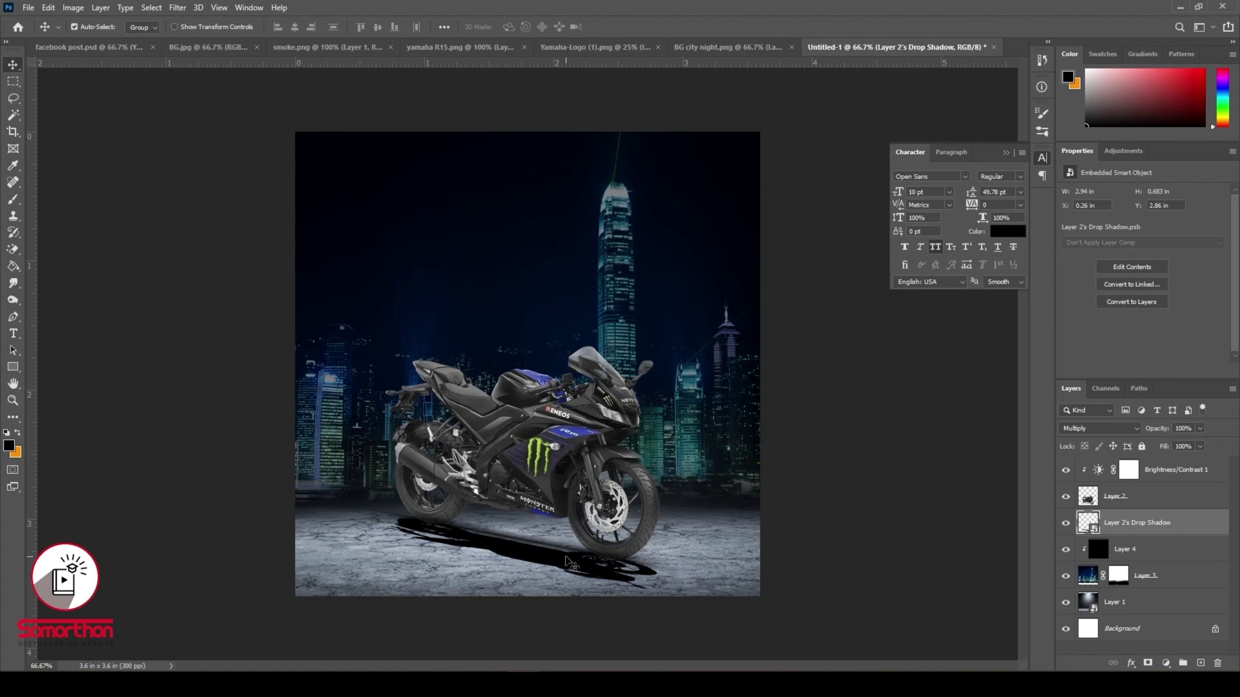
- Nudge the flattened shadow left to an X position of 0.2 in so it lines up with the wheels
key(Left)
key(Left)
key(Left)
key(Left)
key(Left)
key(Left)
key(Left)
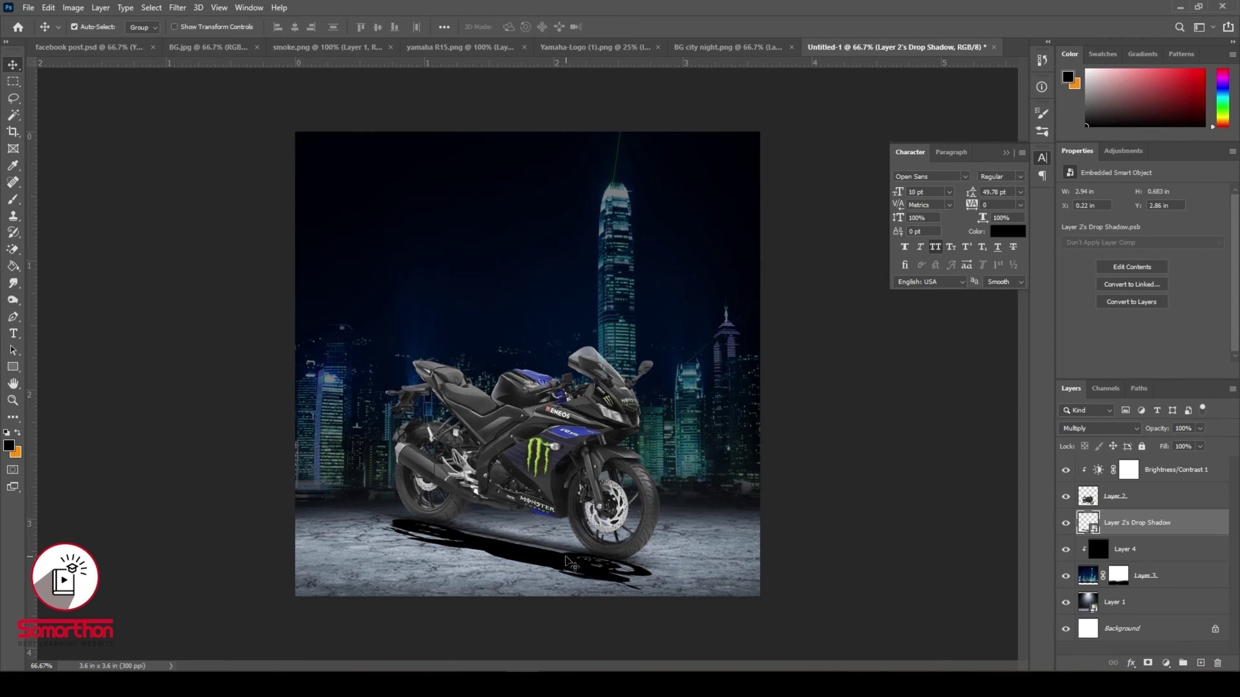
key(Left)
key(Left)
key(Left)
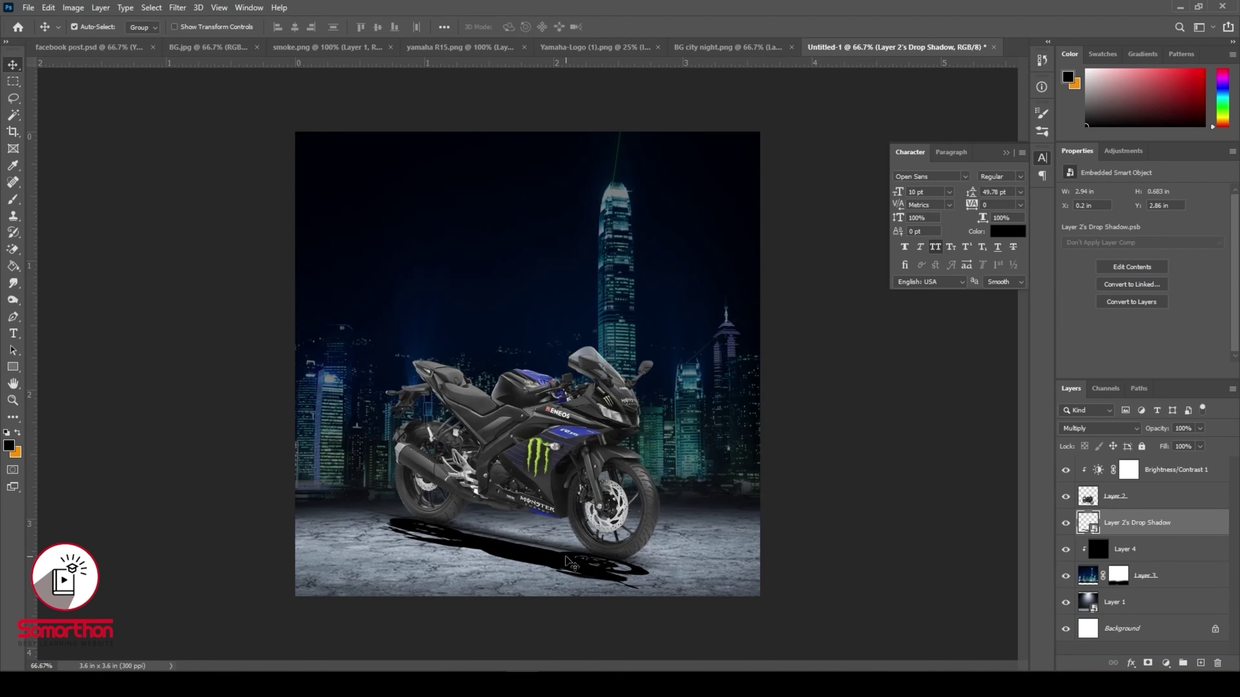
- Apply a Gaussian Blur with a 7.8-pixel radius to the shadow layer and set the layer's opacity to 50%
click(177, 7)
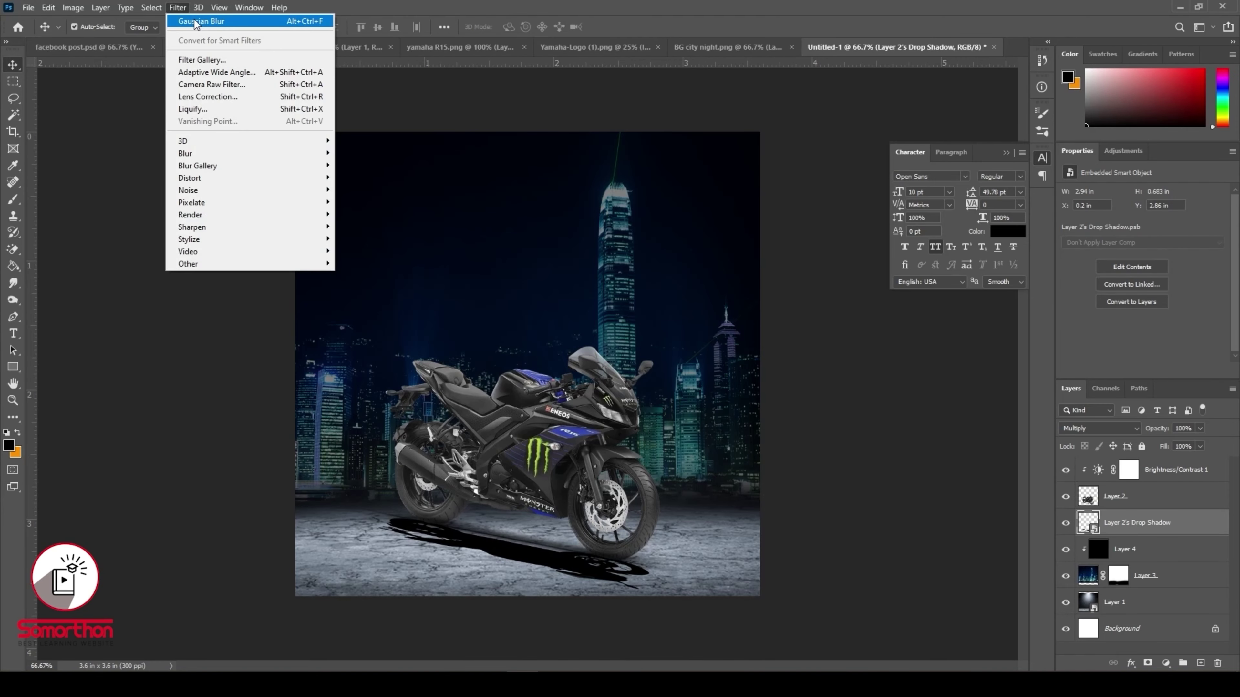
click(205, 20)
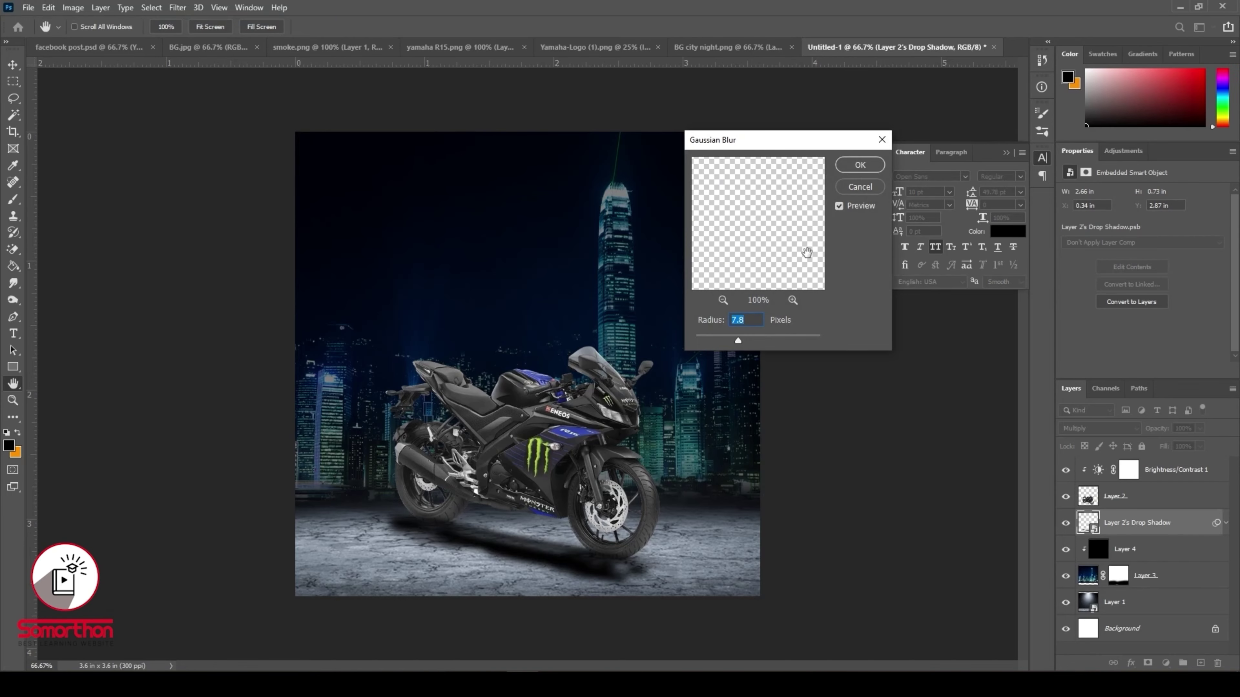
click(860, 165)
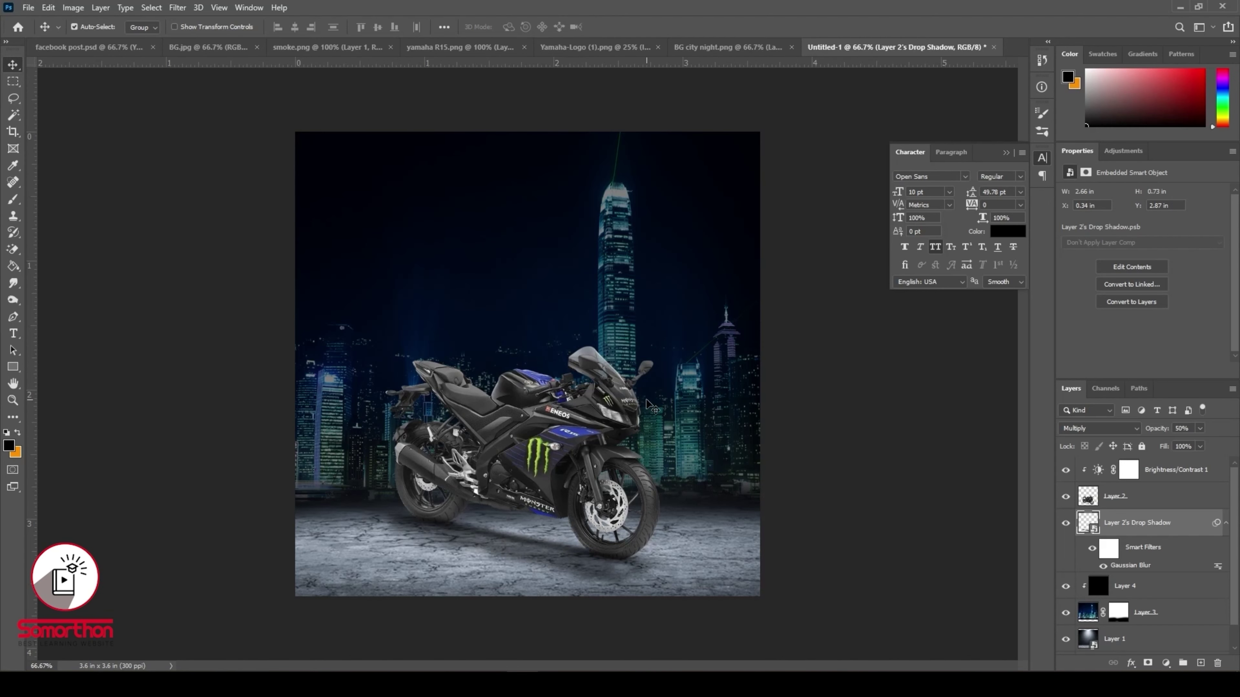
- Add a new layer above the motorcycle's Brightness/Contrast adjustment and set the foreground colour to white
click(629, 401)
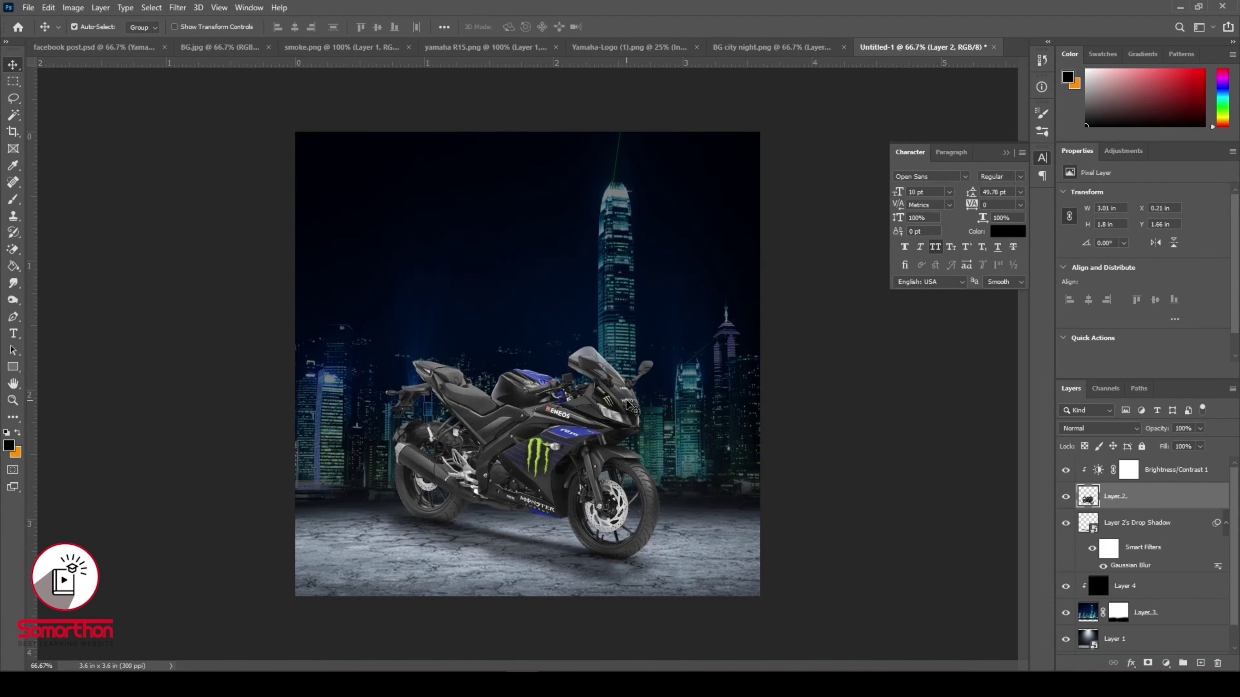
click(1169, 477)
click(1200, 663)
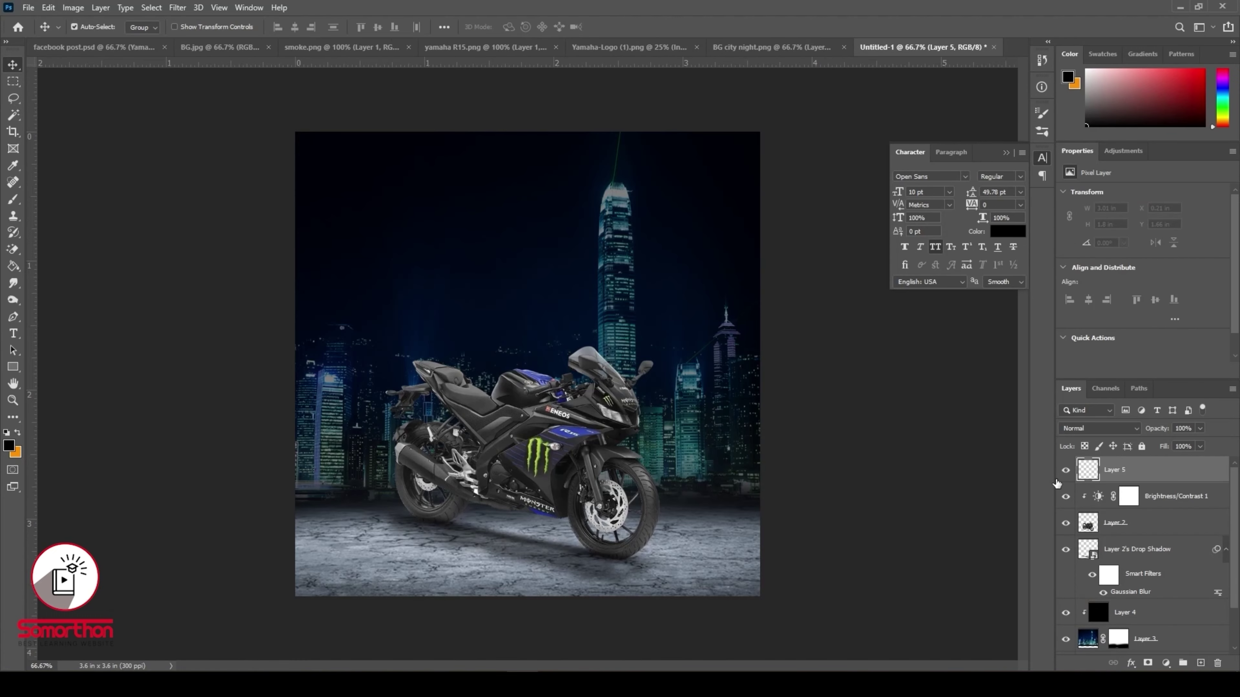
click(9, 445)
drag(122, 207, 96, 181)
click(359, 177)
- Paint a soft white glow beside the motorcycle's windshield and front mirror with a 400 px brush
key(b)
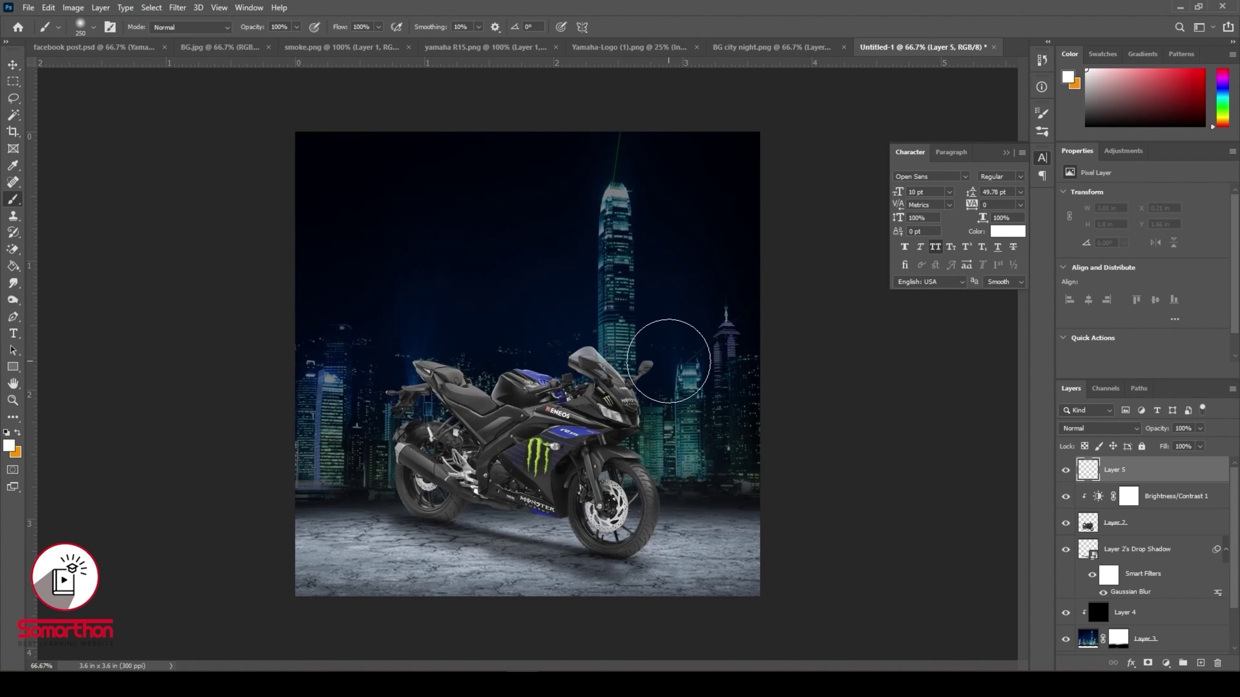
key(bracketright)
key(bracketright)
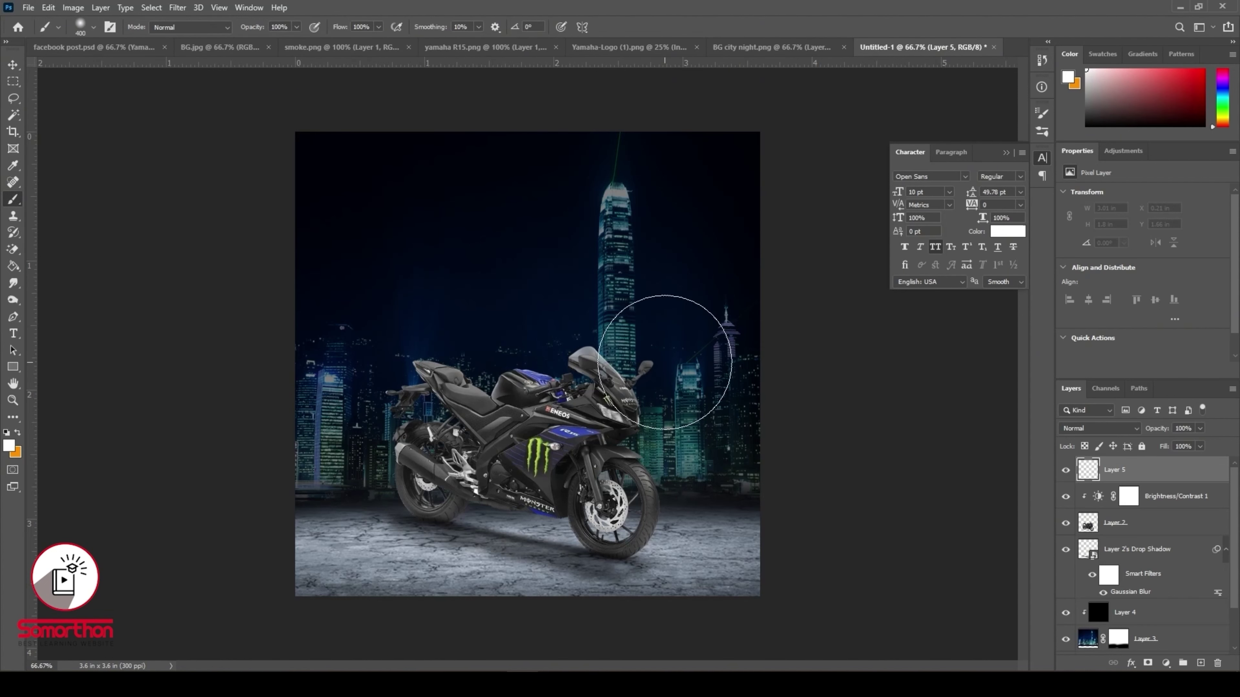
click(665, 348)
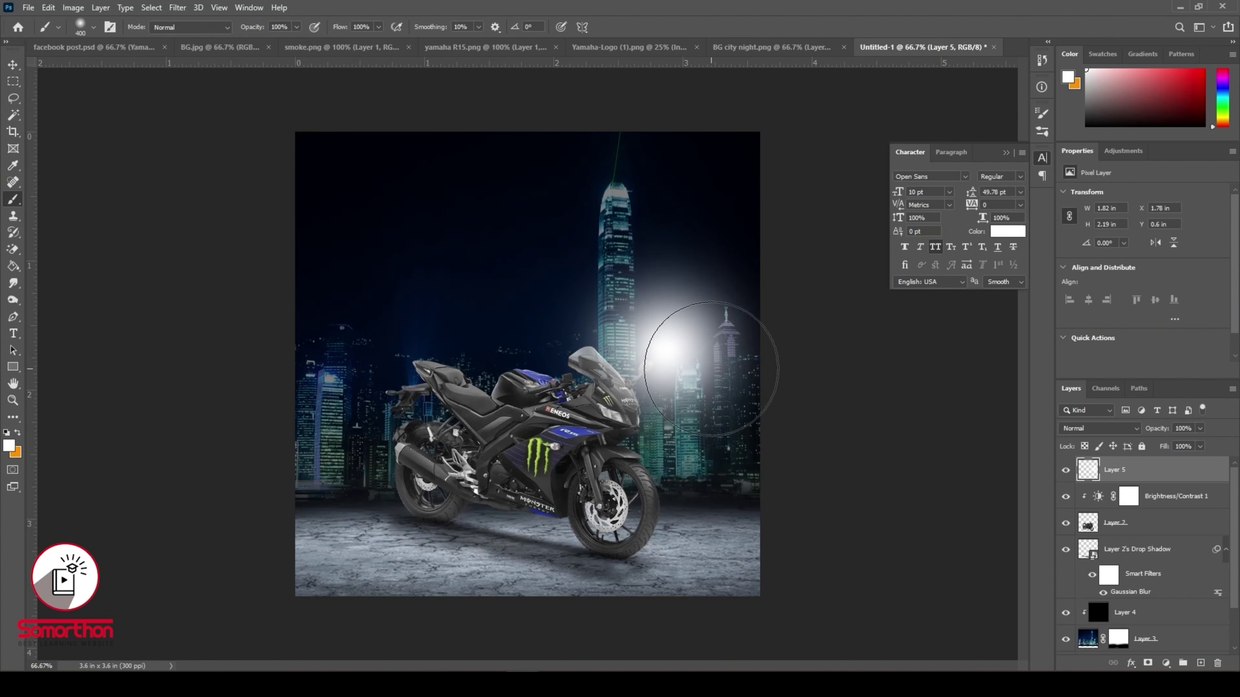
- Clip the white glow layer to the motorcycle and set its blend mode to Overlay
key(v)
right_click(1140, 471)
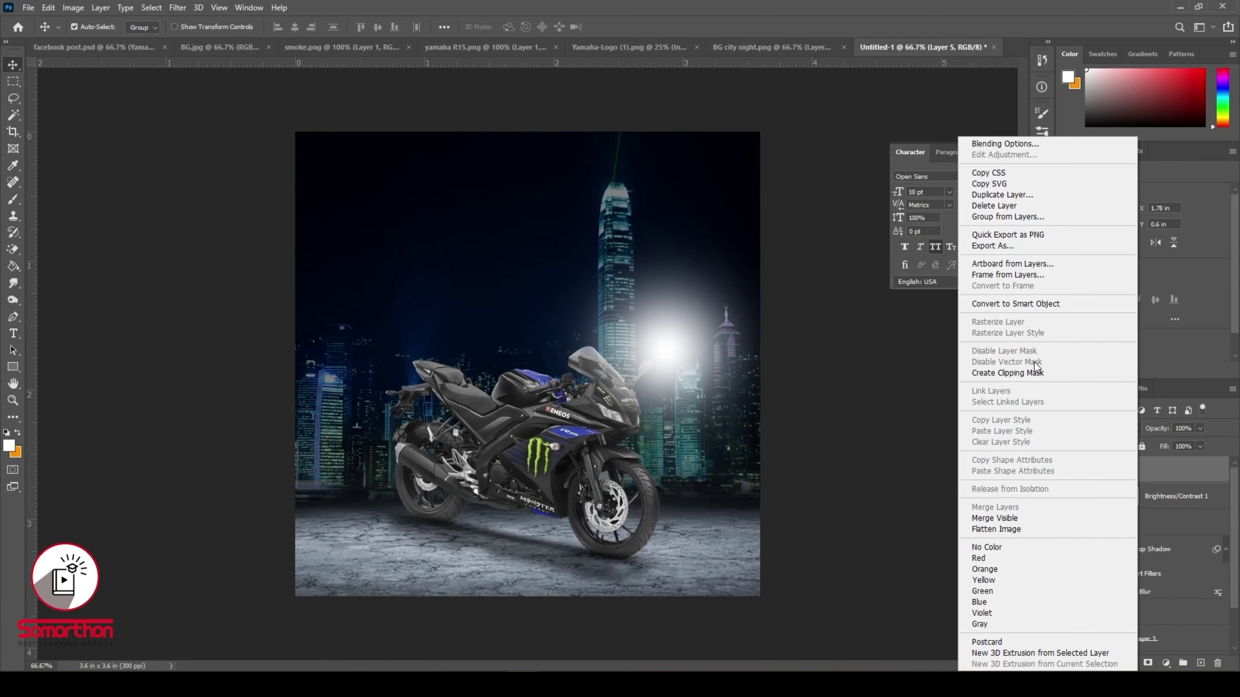
click(1035, 373)
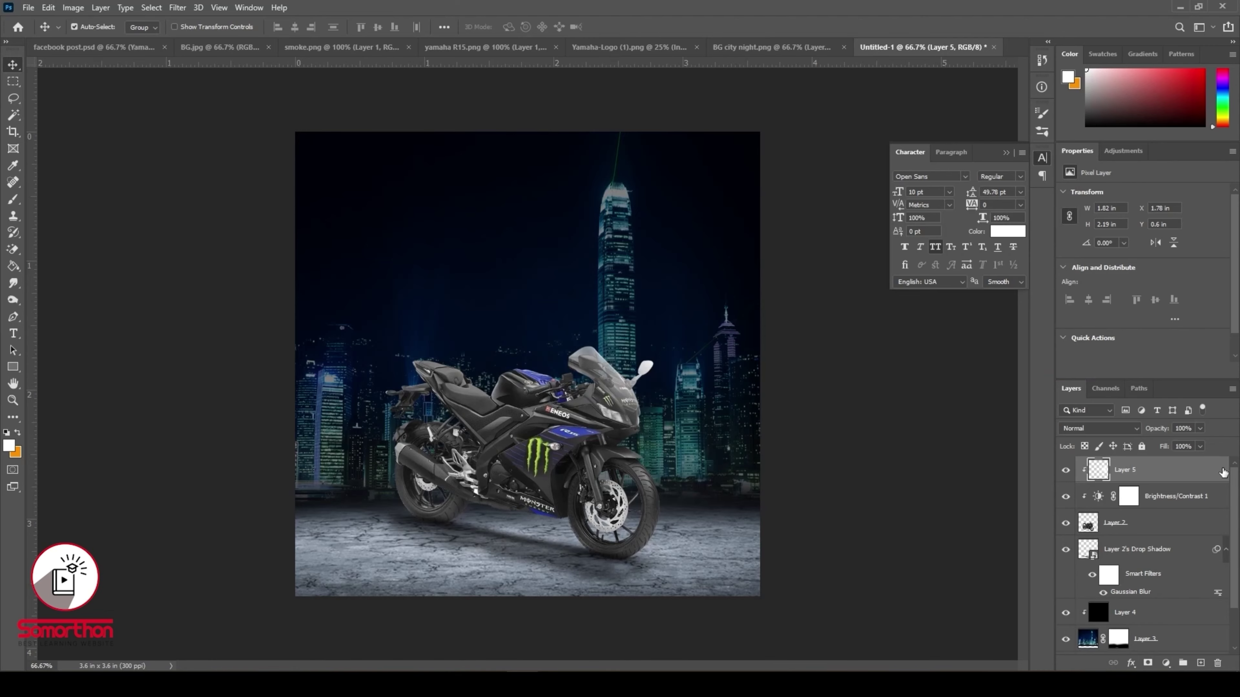
click(1112, 432)
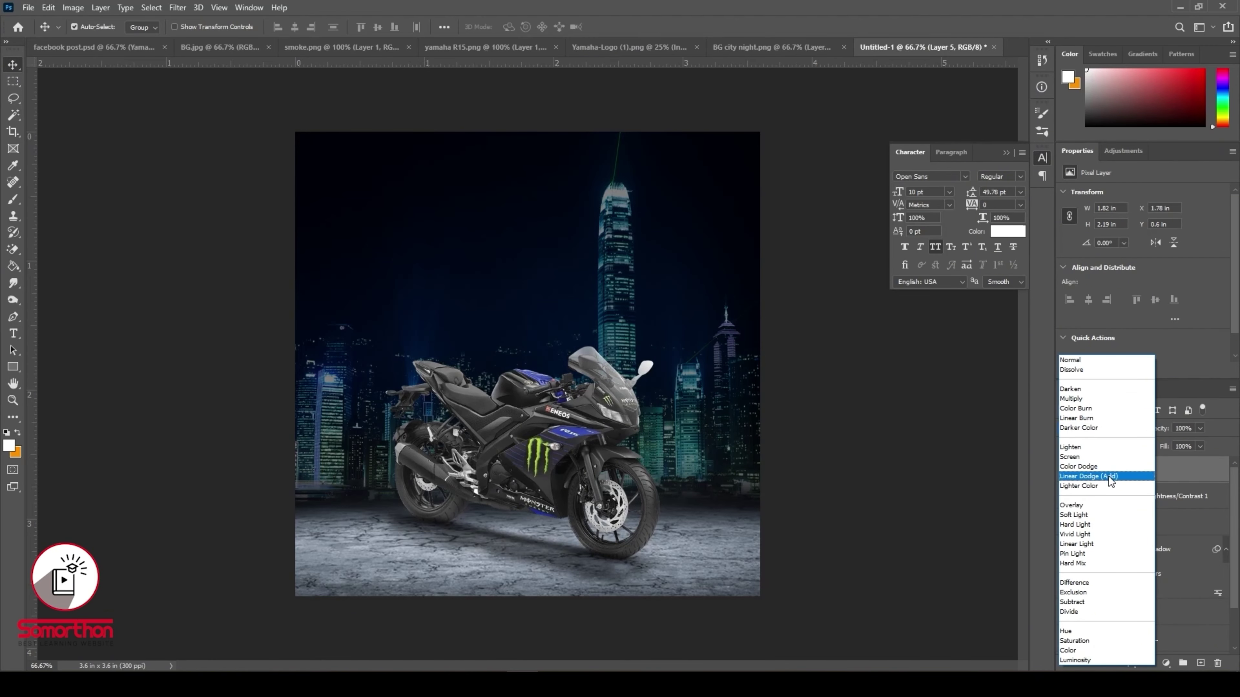
click(1107, 506)
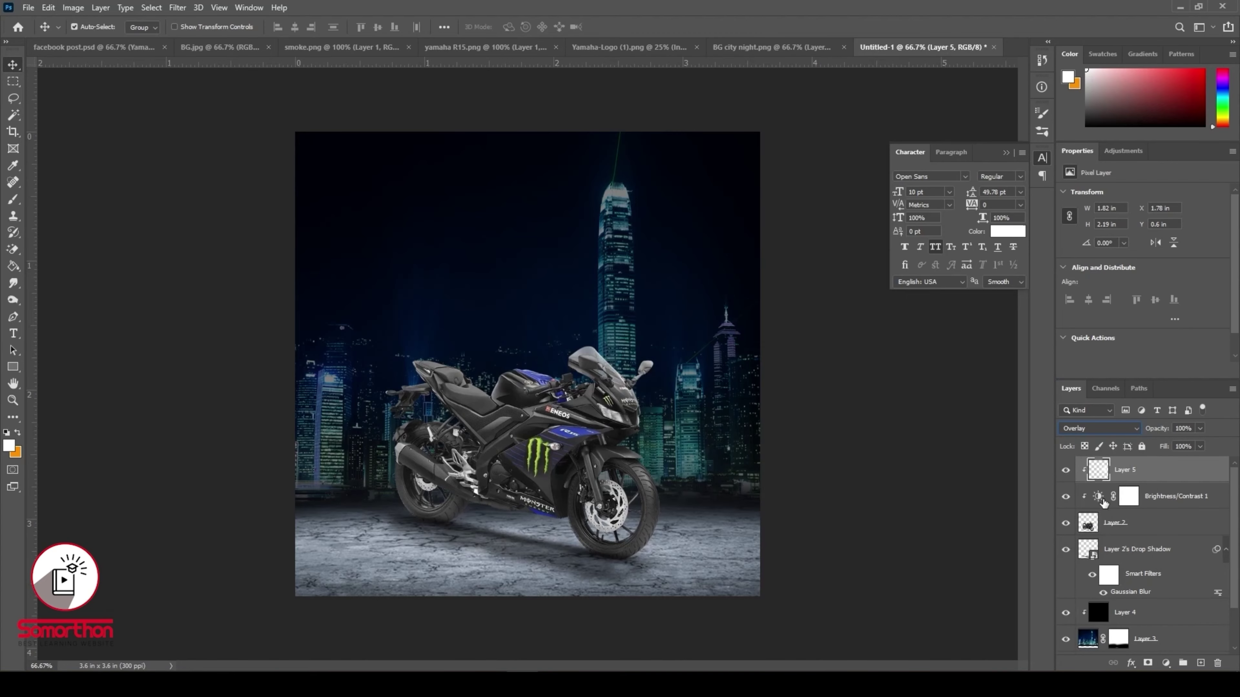
click(1066, 471)
- Add a Color Overlay effect to the glow layer in blue #163c7e at 48% opacity
click(1131, 665)
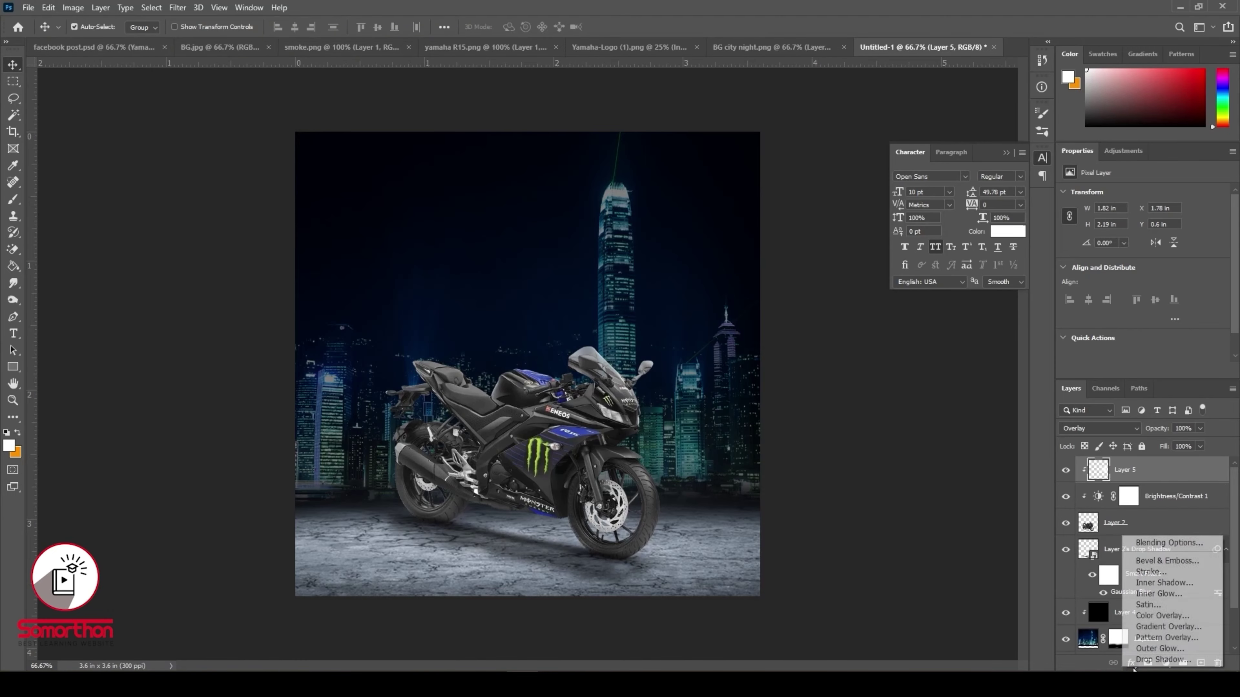
click(1162, 616)
click(1000, 167)
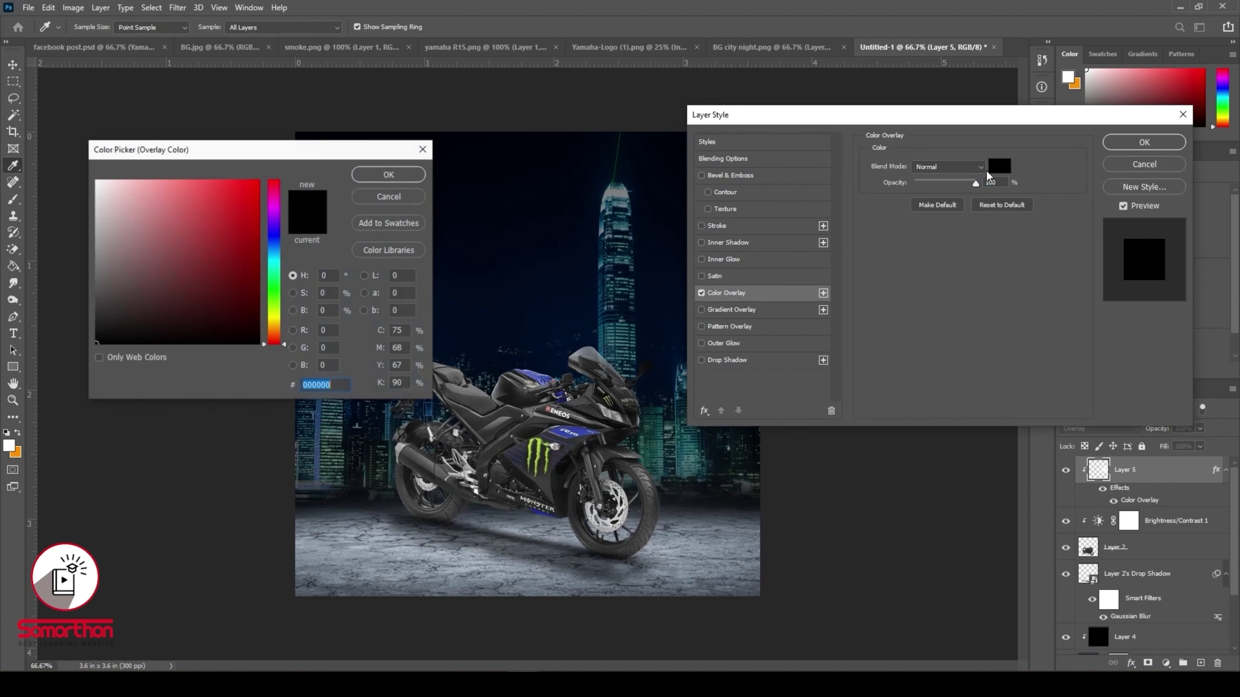
click(553, 236)
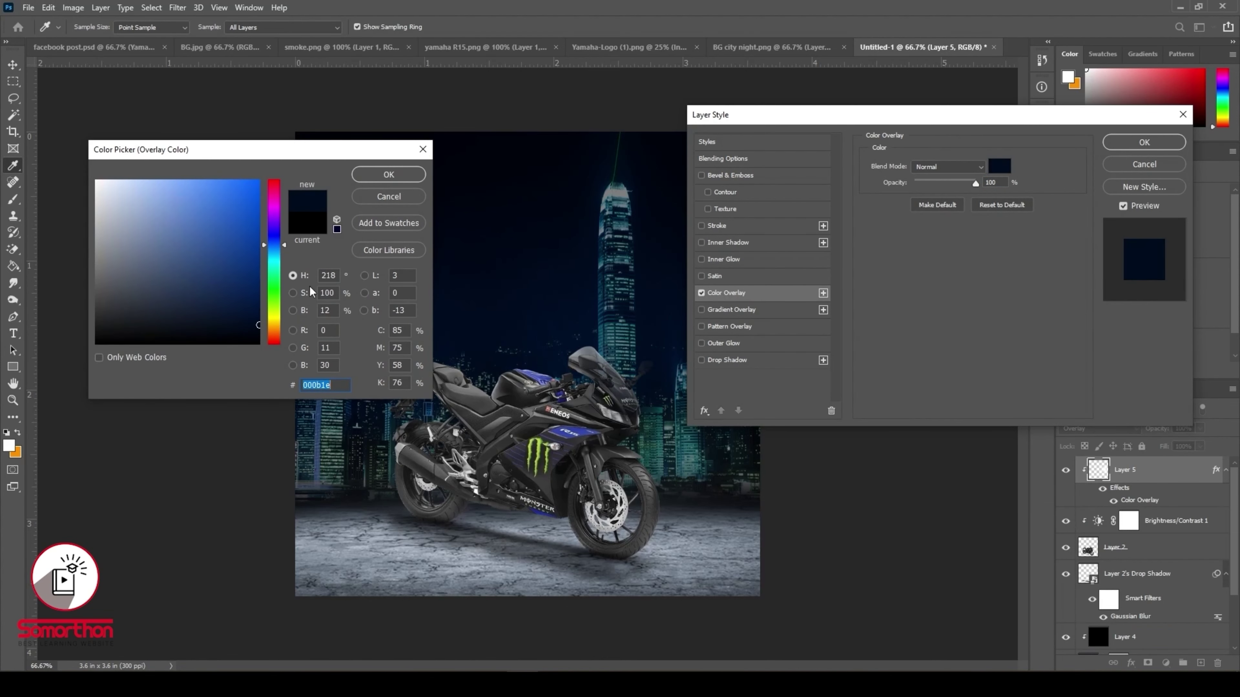
click(231, 263)
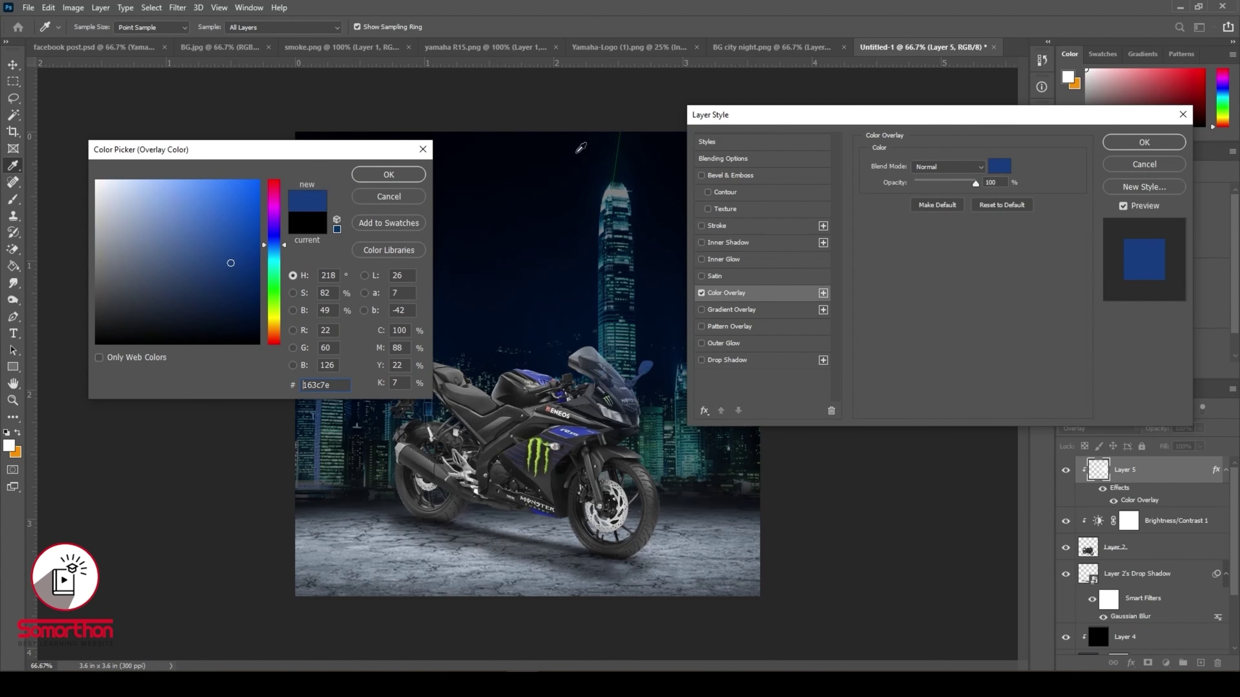
click(959, 182)
click(389, 174)
click(946, 183)
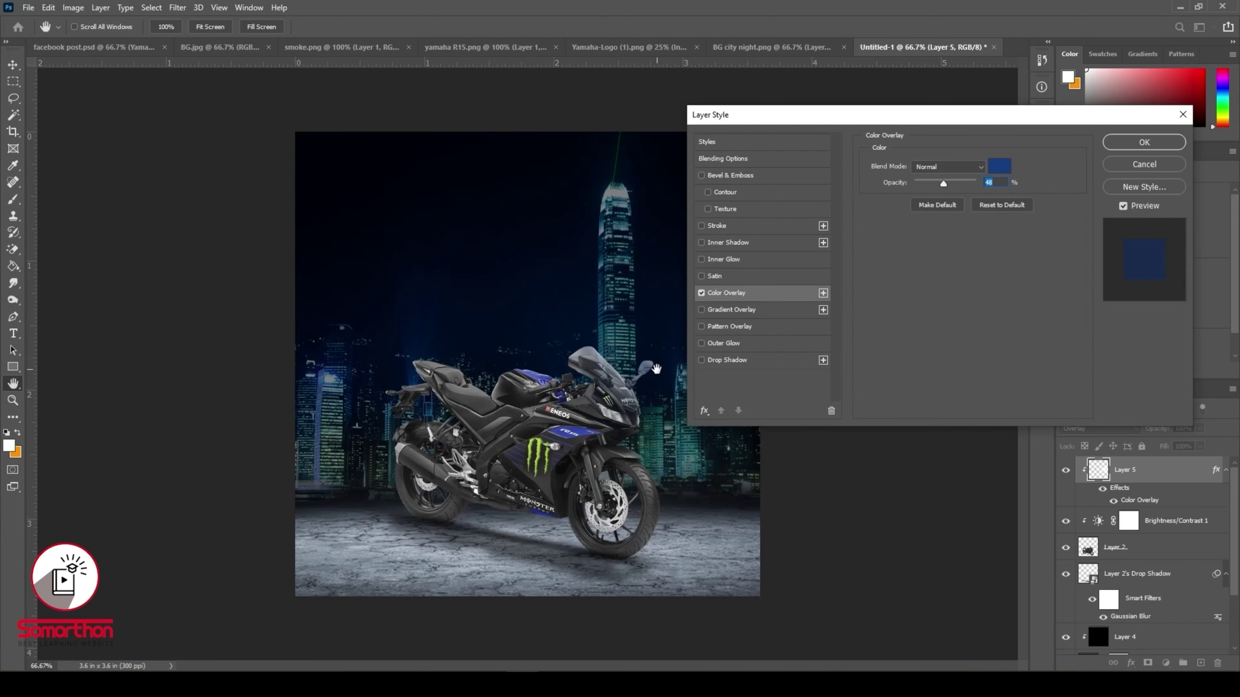
- Change the glow layer's Color Overlay colour to green #347e16
click(1001, 168)
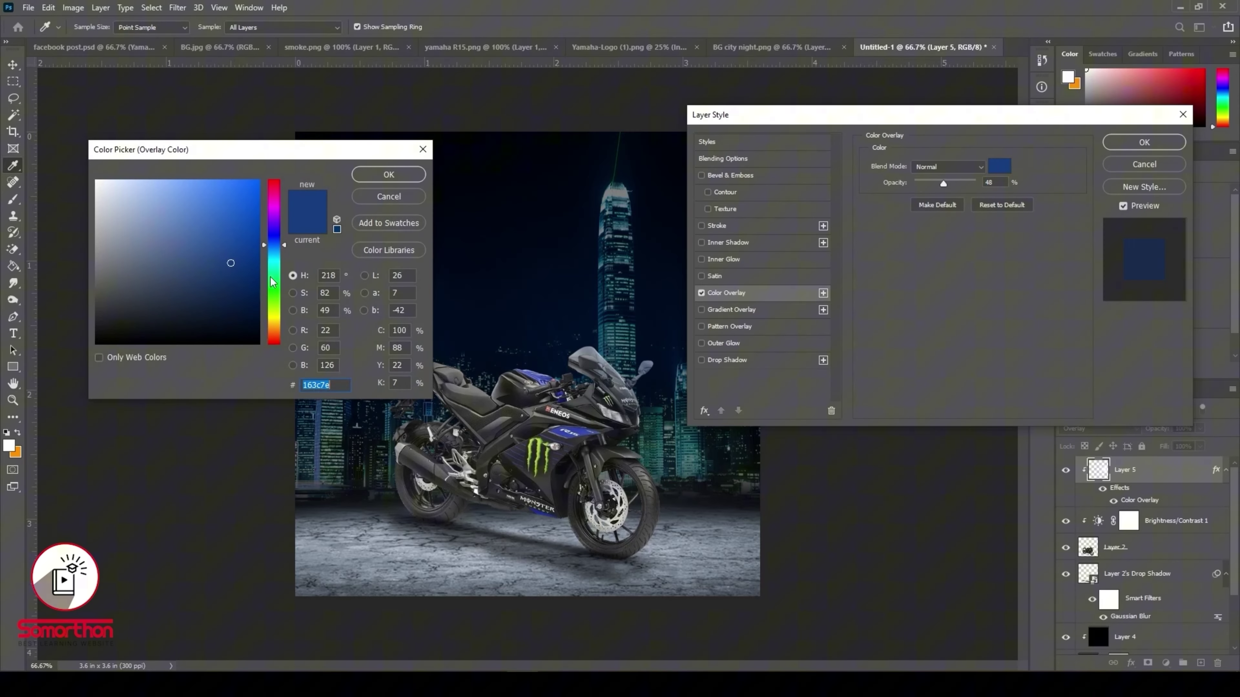
click(274, 299)
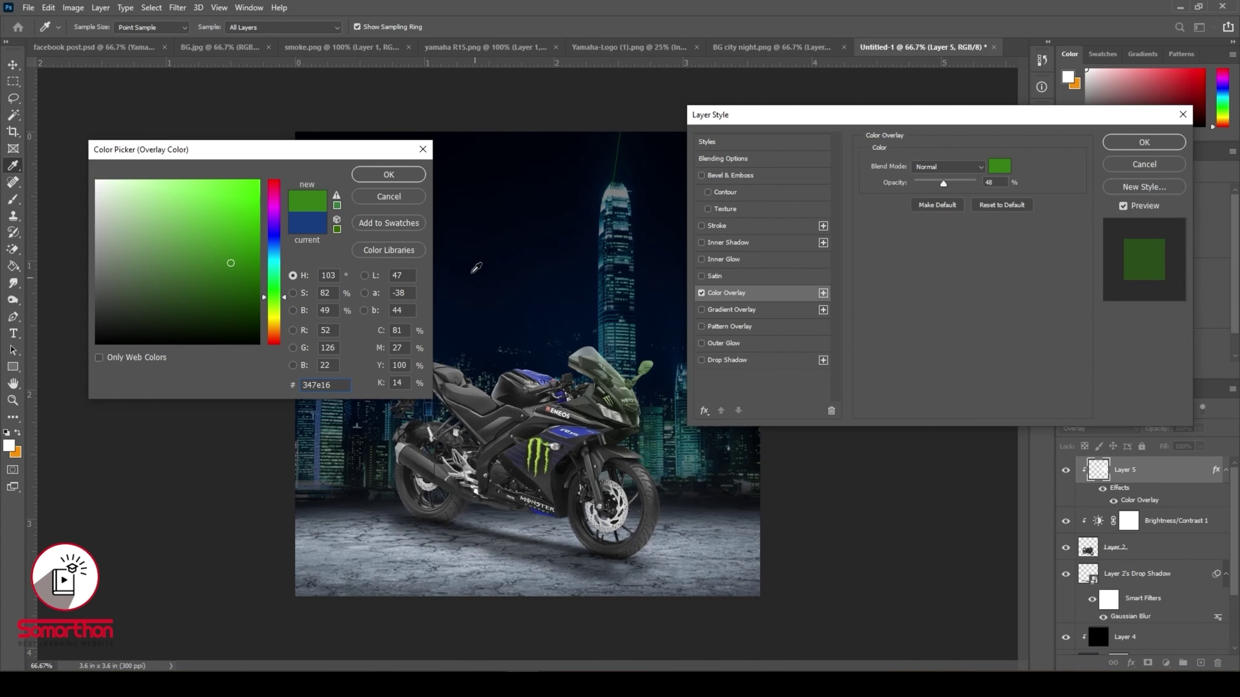
click(394, 176)
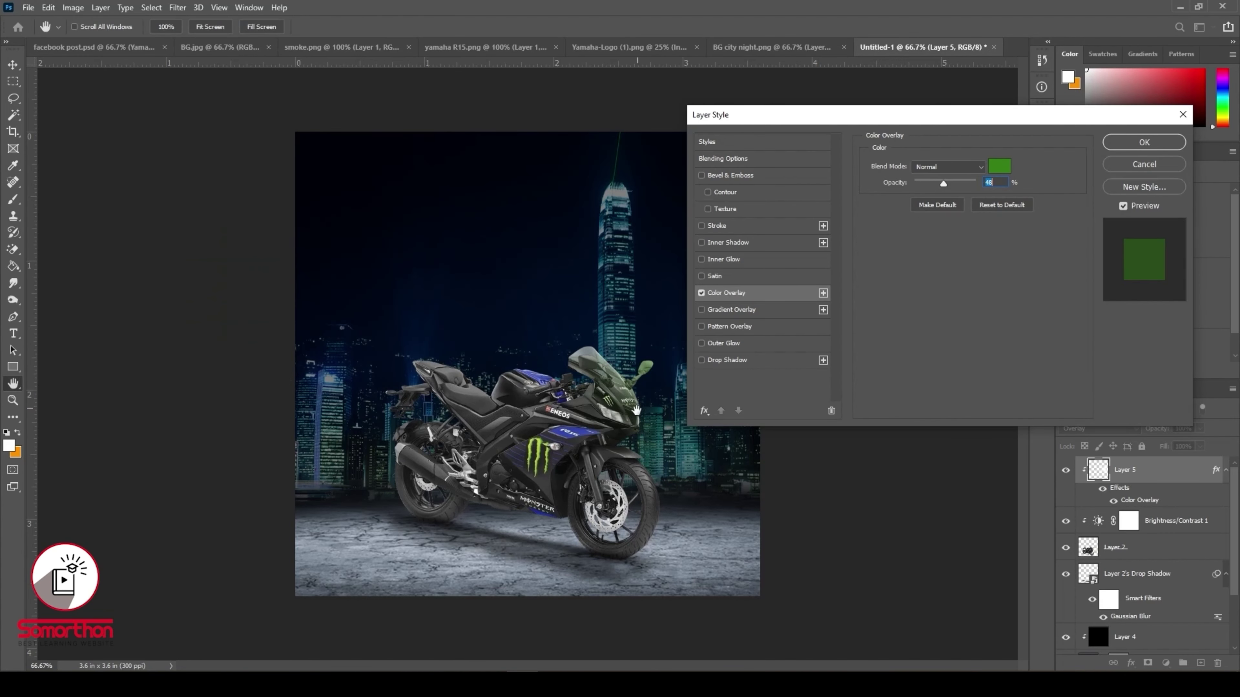
- Discard the Color Overlay settings on the glow layer
click(1138, 165)
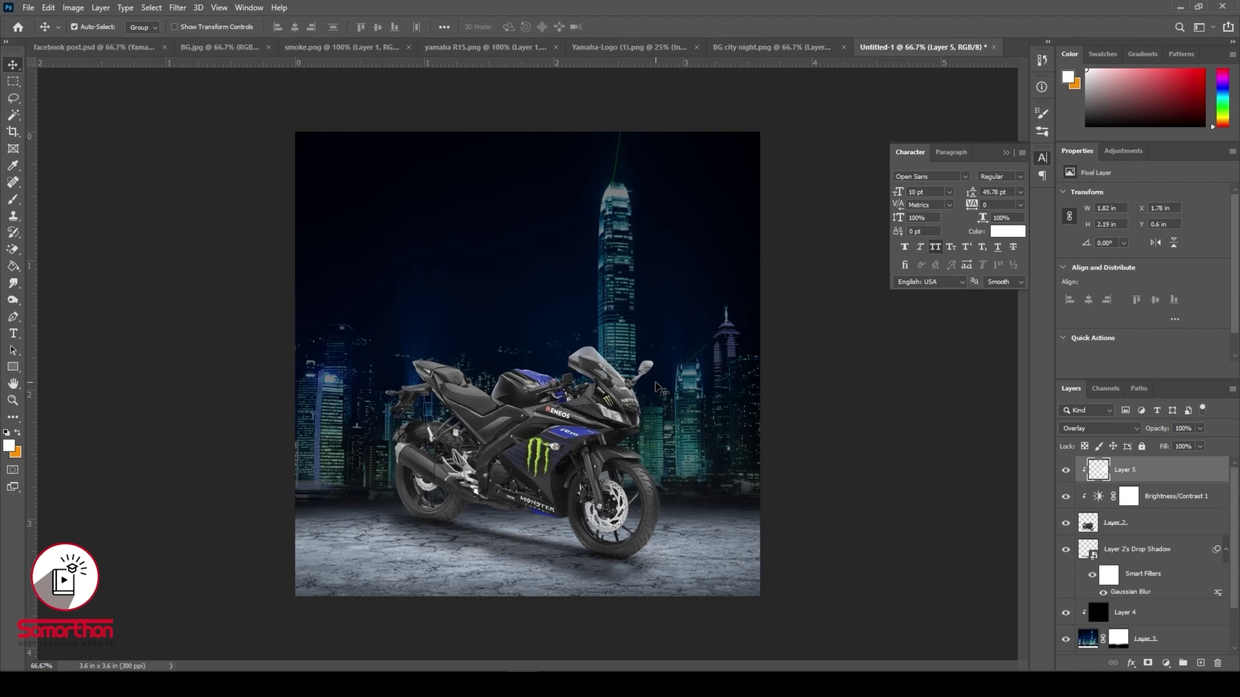
- Copy the 20% OFF discount badge group from facebook post.psd into the Untitled-1 poster and expand the group's layers
click(125, 46)
click(540, 299)
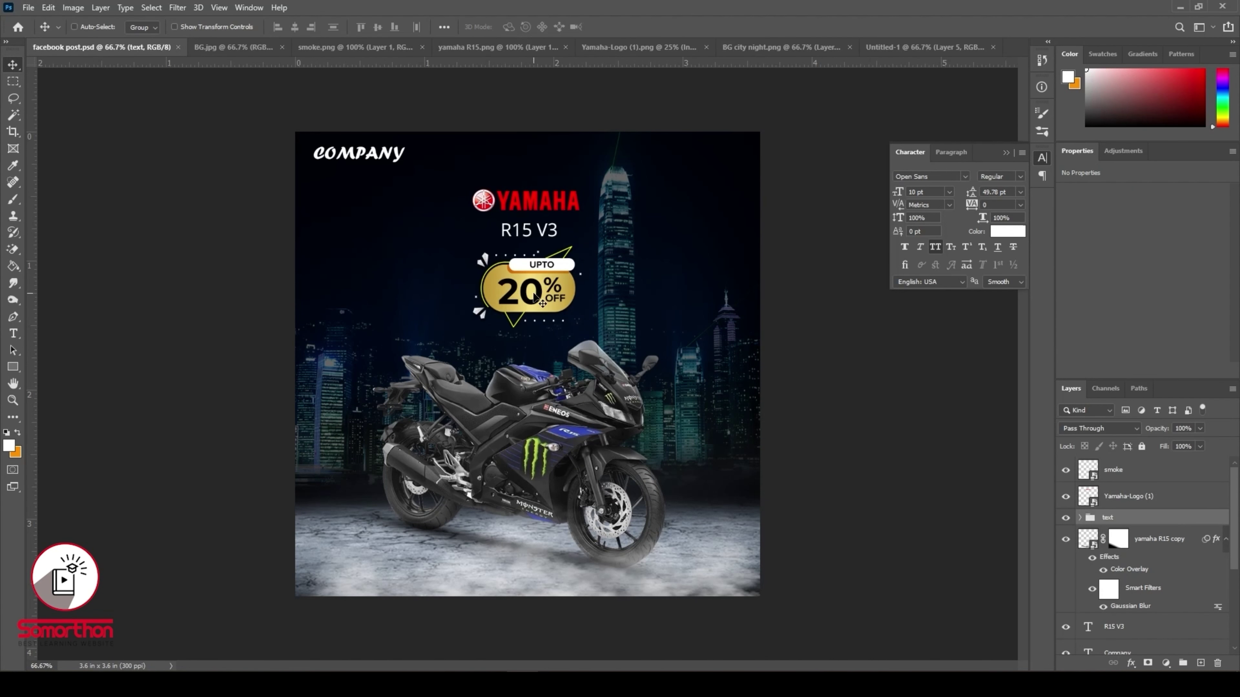
key(ctrl)
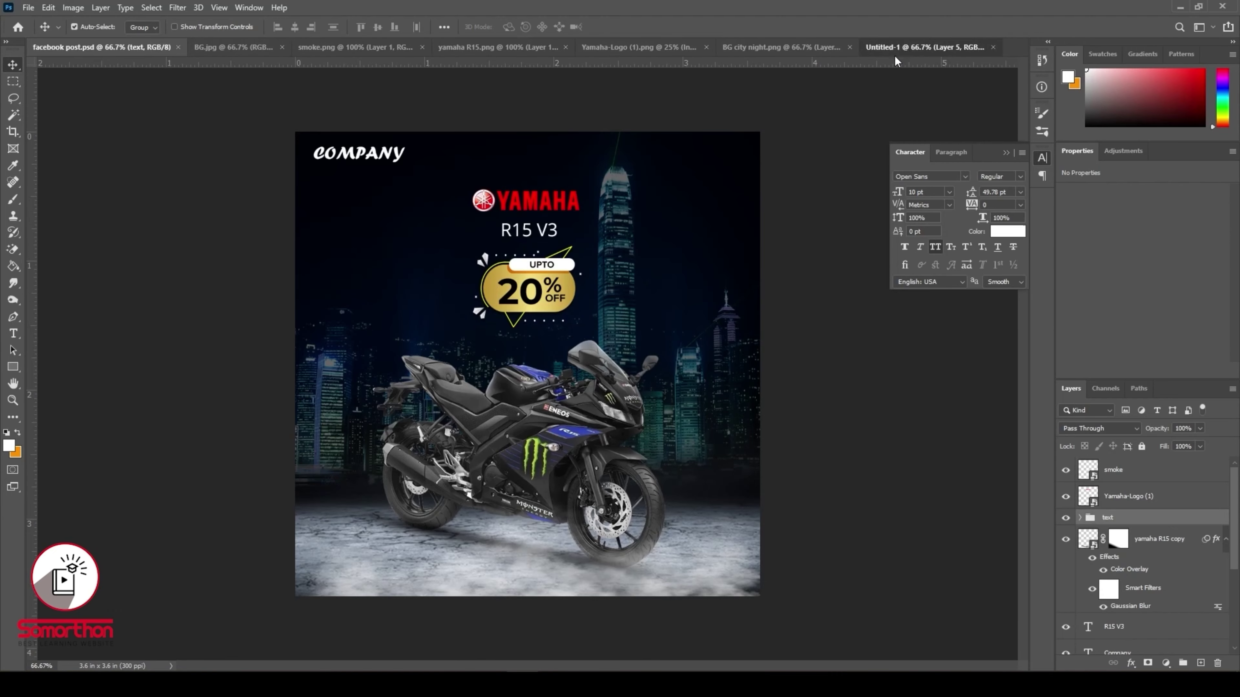
click(922, 47)
drag(513, 306, 542, 328)
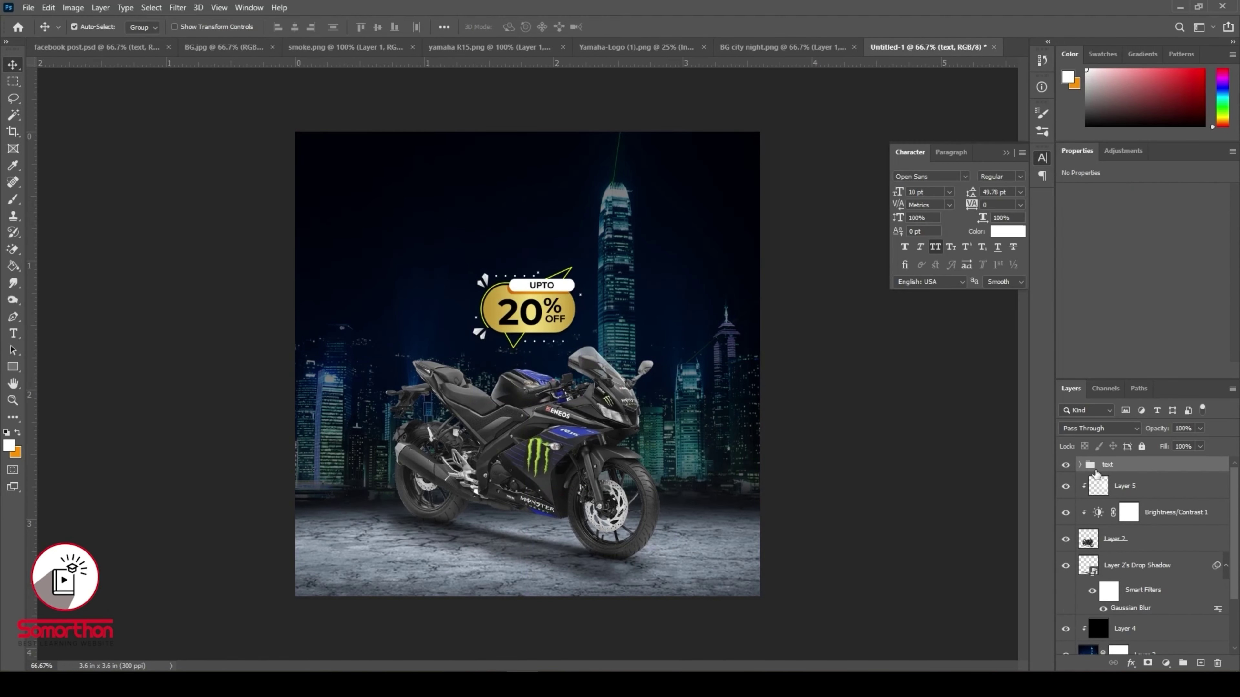
click(1080, 464)
scroll(1098, 517, down, 2)
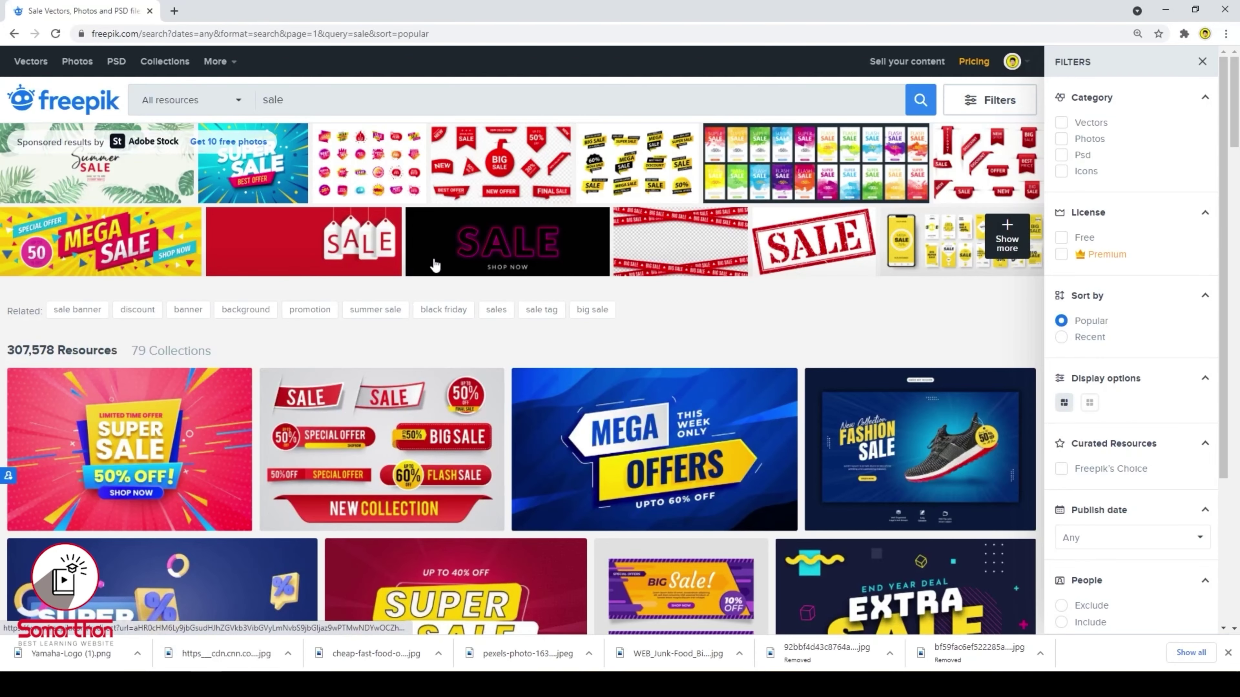
drag(309, 99, 233, 104)
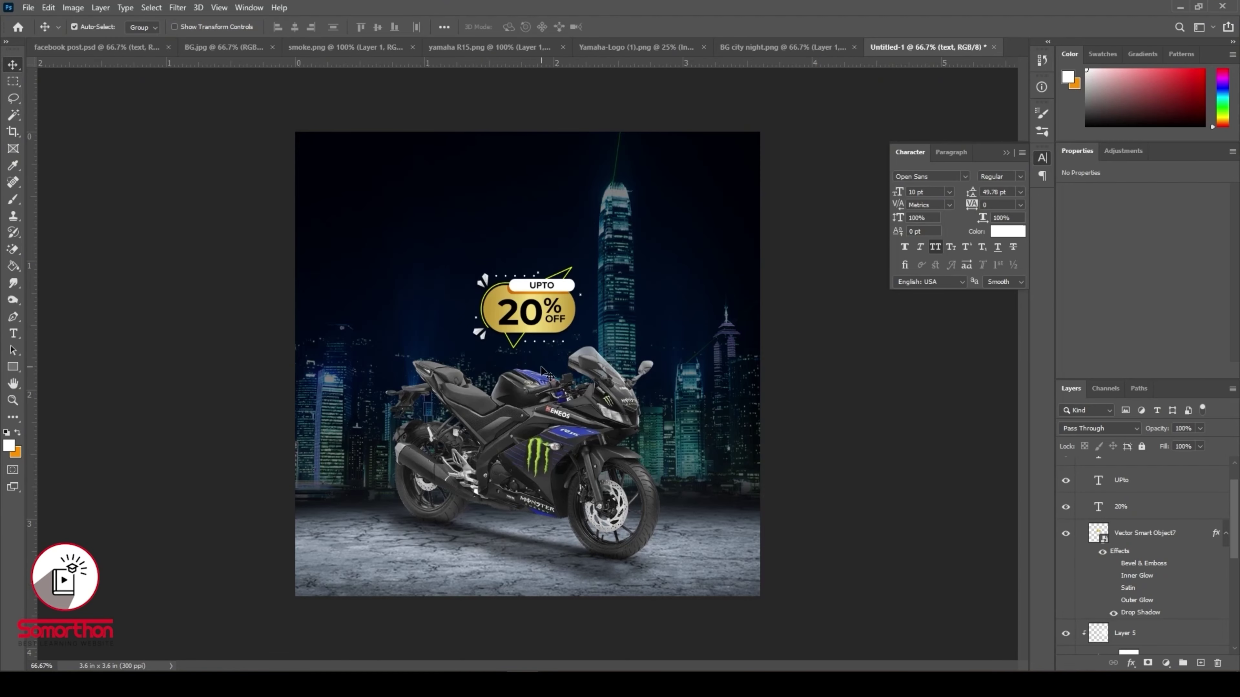
- Change the discount badge's percentage to 50% and nudge that text slightly upward
key(t)
drag(543, 312, 503, 309)
text(50)
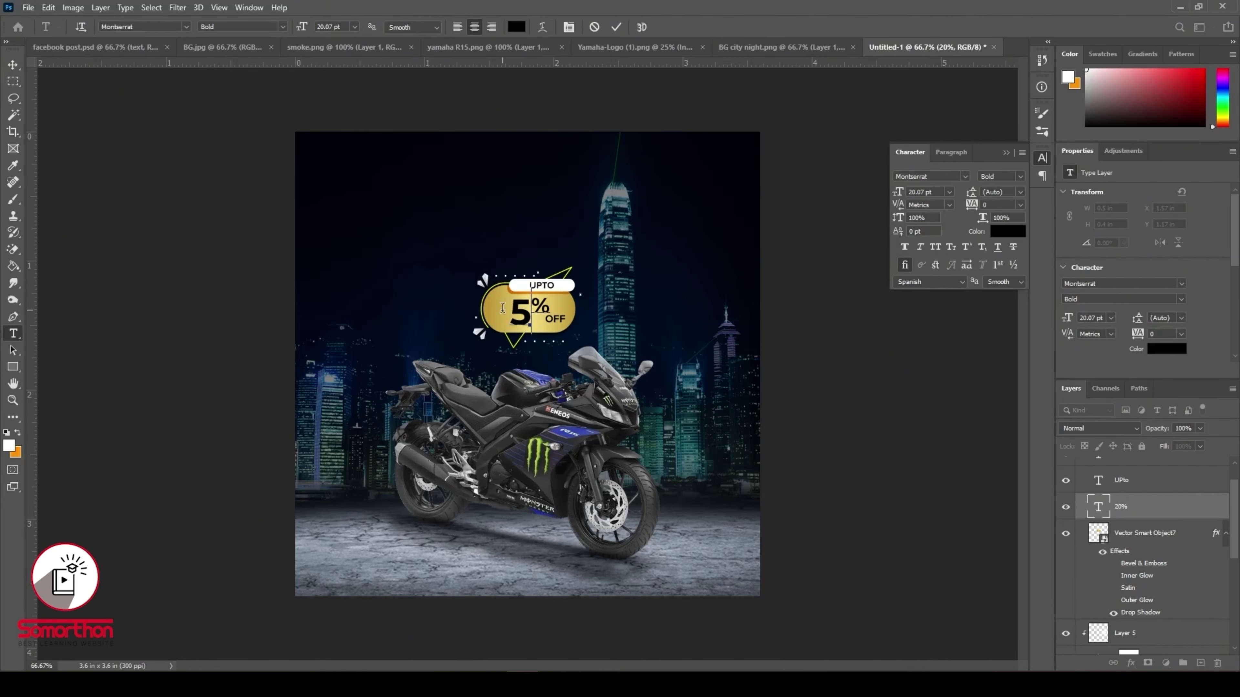
key(ctrl+Return)
key(c)
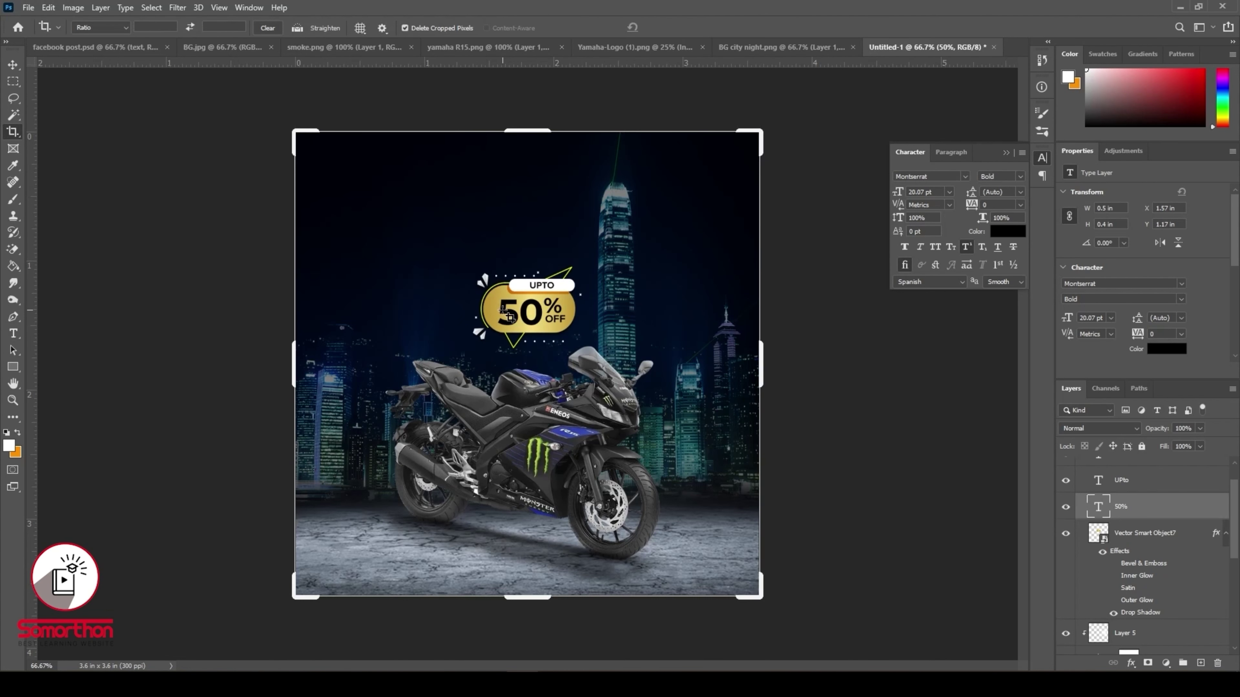
key(v)
key(Up)
key(Up)
key(Up)
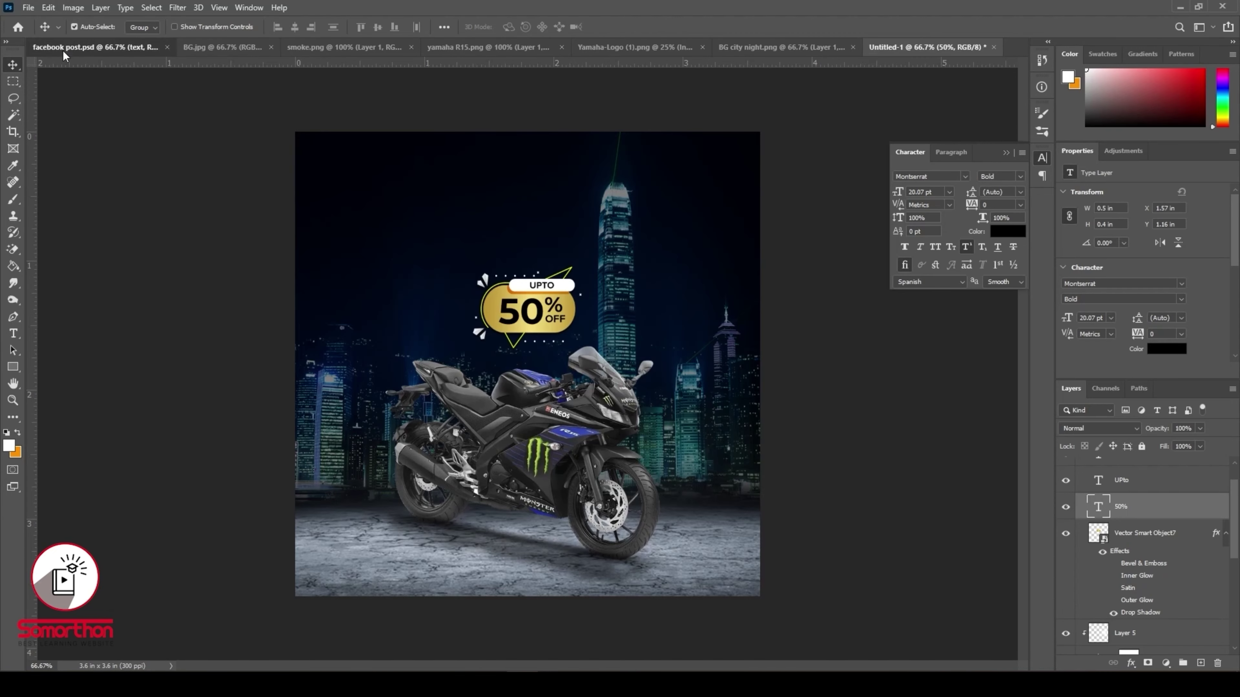
- Copy the COMPANY text layer from facebook post.psd into the Untitled-1 poster, undoing the move of the whole text group
click(92, 47)
drag(317, 161, 374, 198)
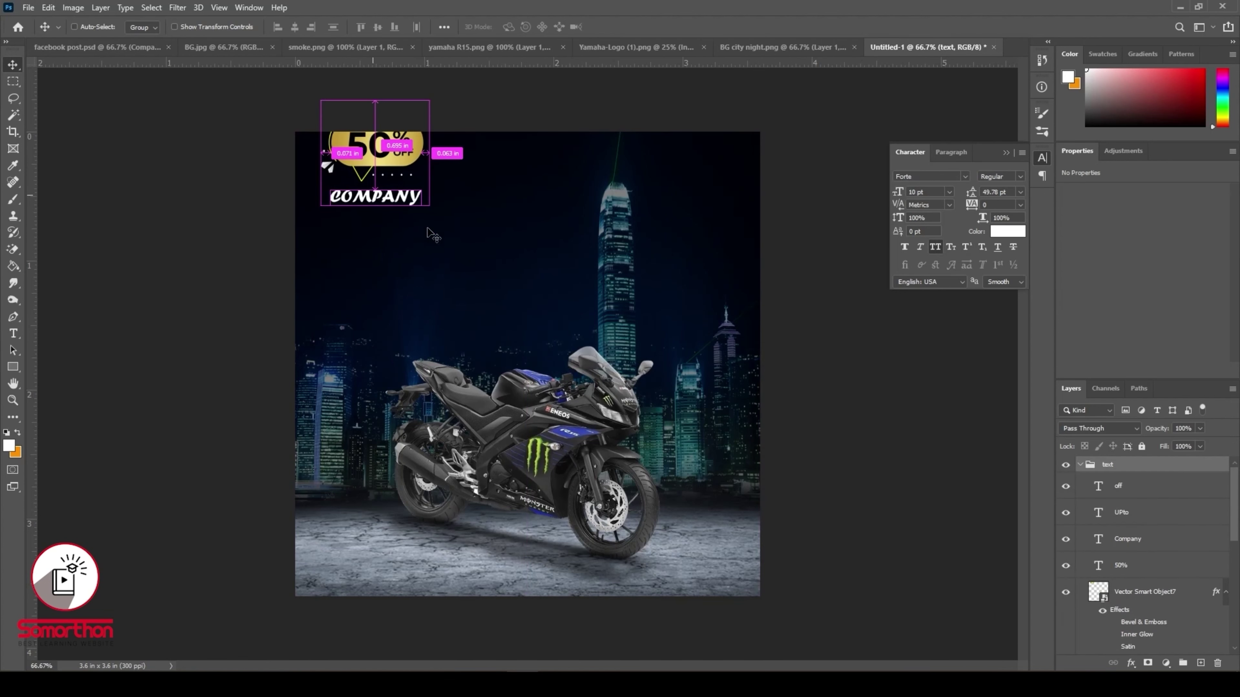
key(ctrl+z)
- Take the COMPANY layer out of the text group and place it in the poster's upper-left corner at about X 0.11 in, Y 0.11 in
drag(1166, 541, 1138, 461)
click(1080, 492)
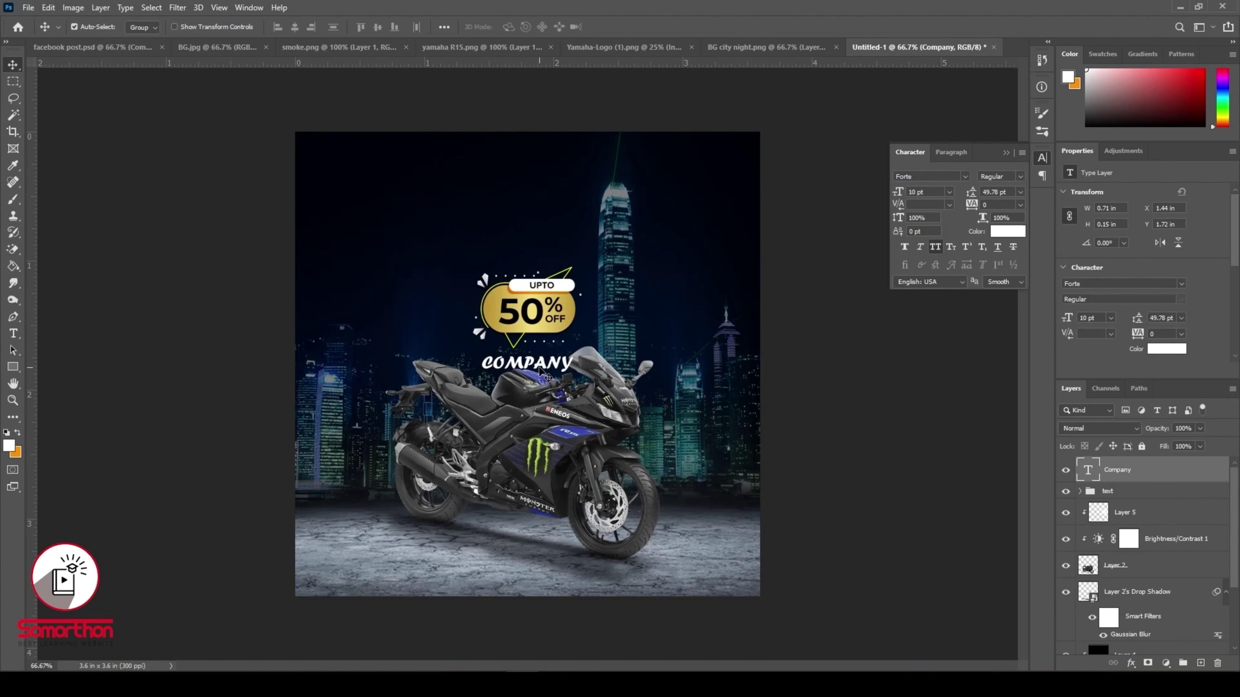
drag(531, 367, 361, 149)
- Add the title "R15 V3 MONSTER VERSION" above the discount badge in Open Sans ExtraBold
key(t)
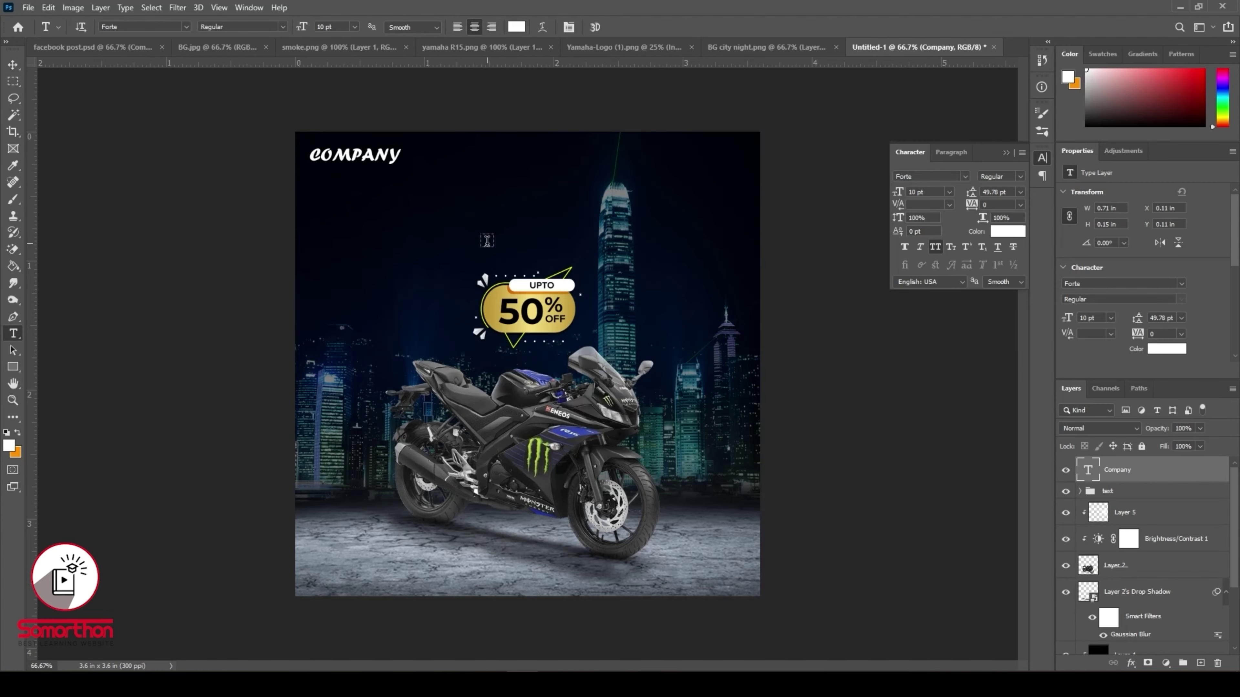
click(487, 240)
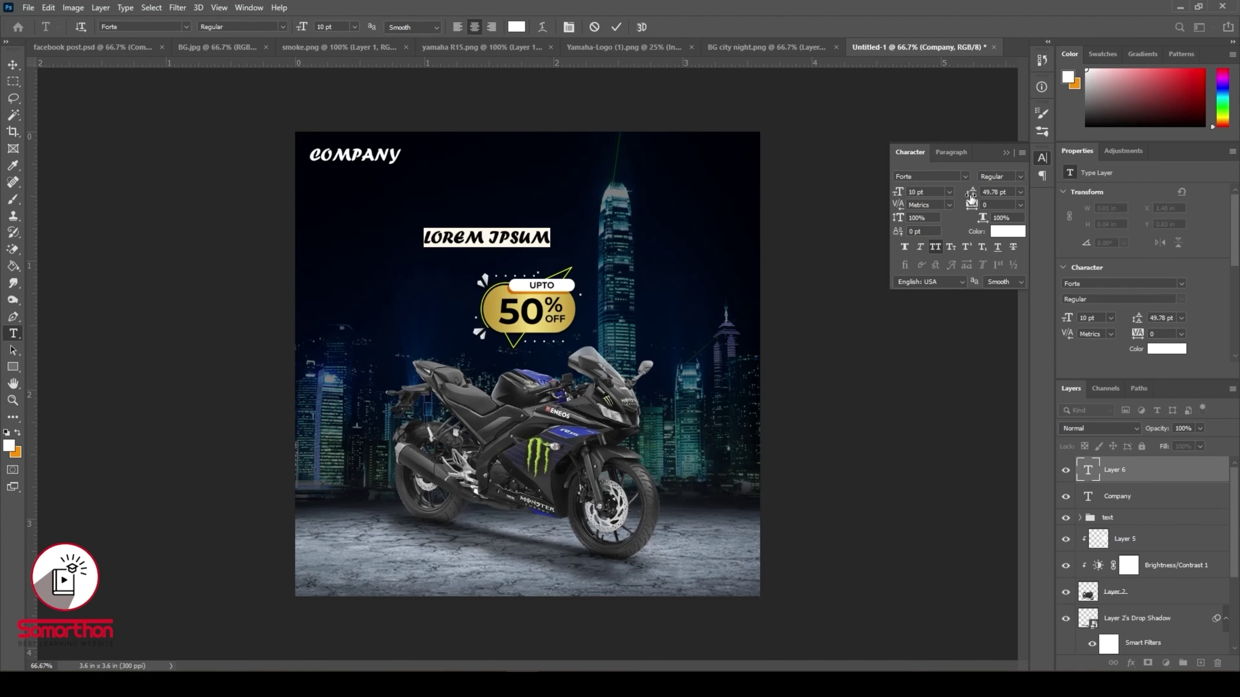
click(966, 177)
click(961, 217)
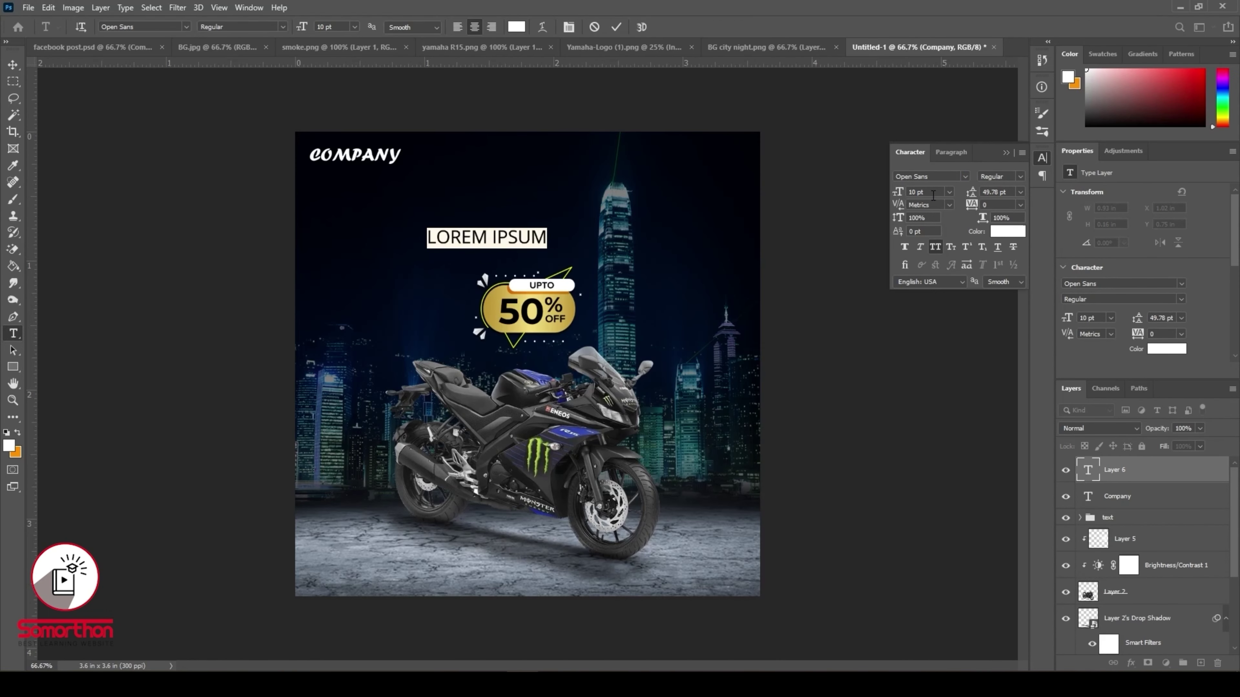
click(1020, 177)
click(1009, 273)
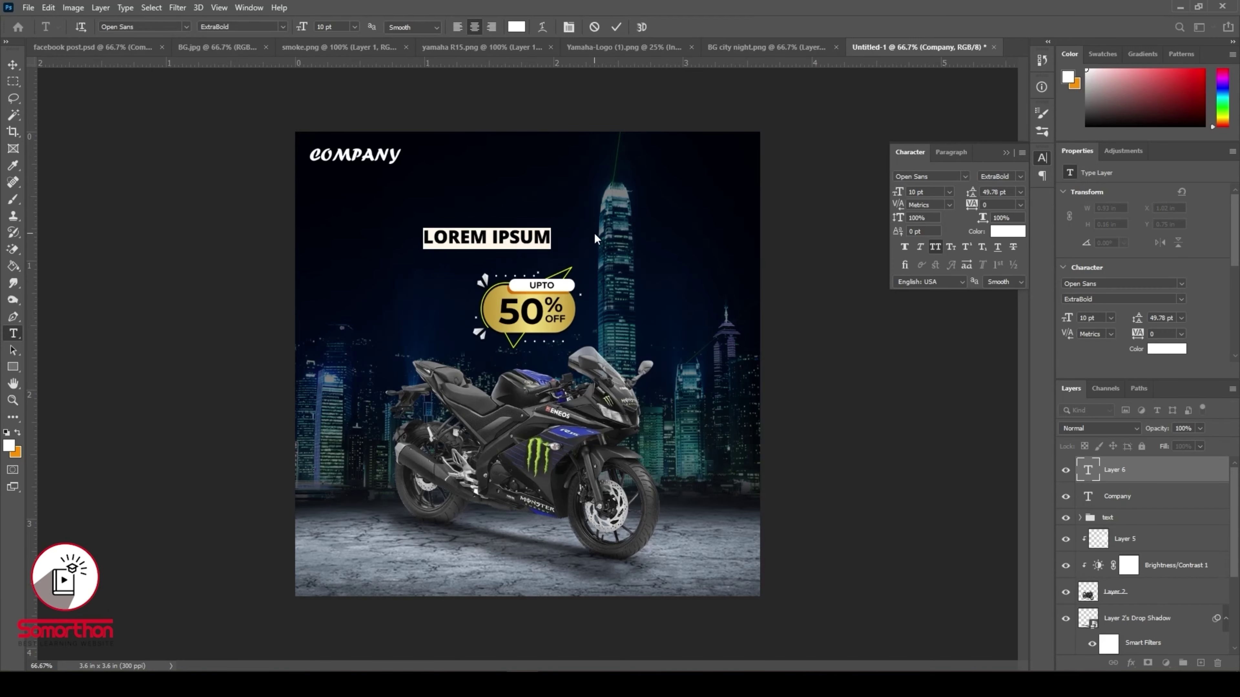
text(R15)
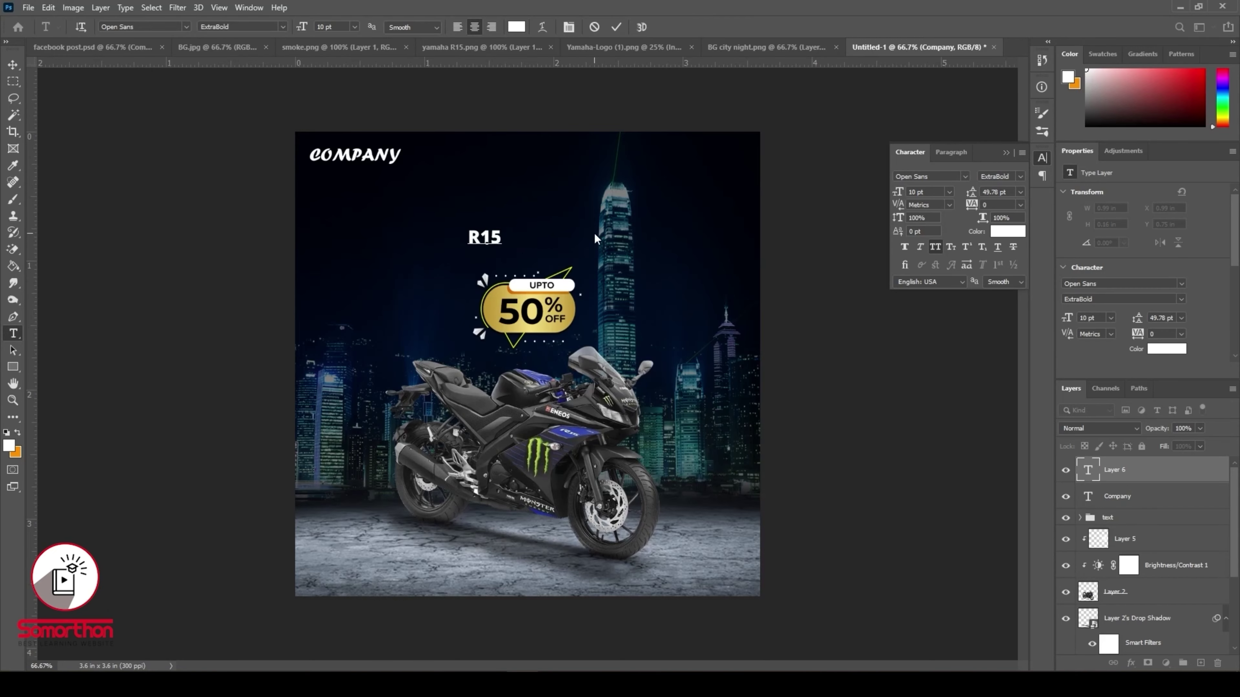
text( VC)
key(BackSpace)
text(3 MONSTER)
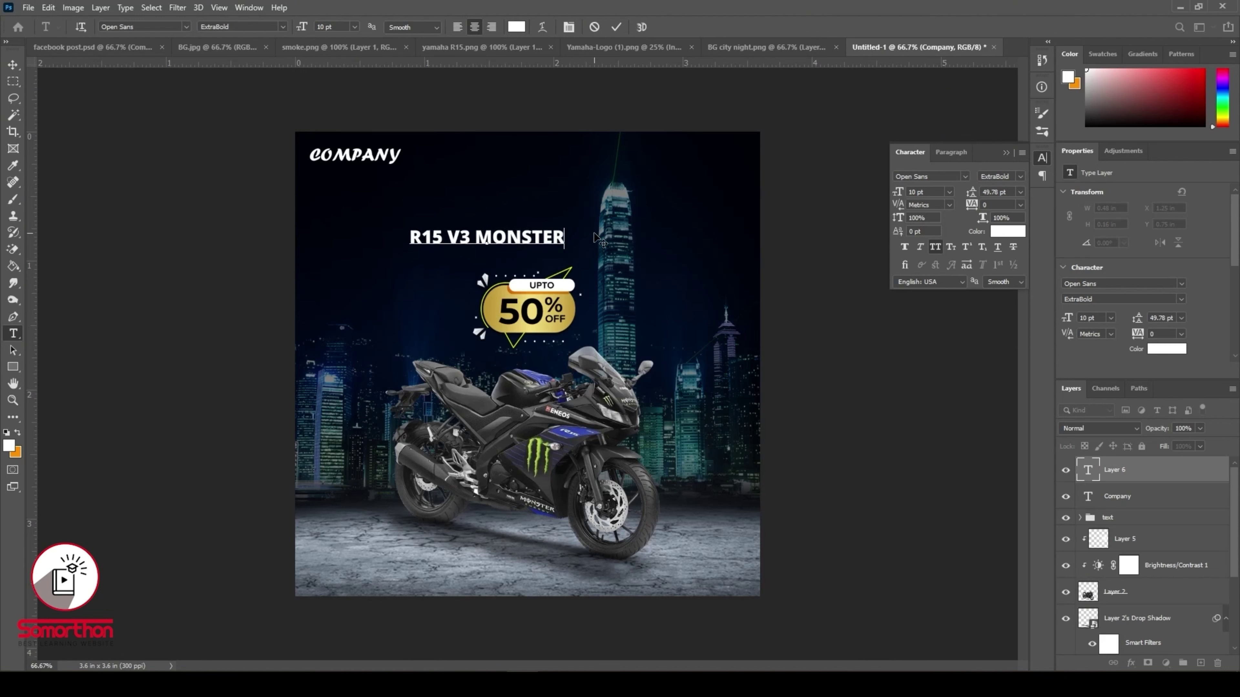
text( VERSION)
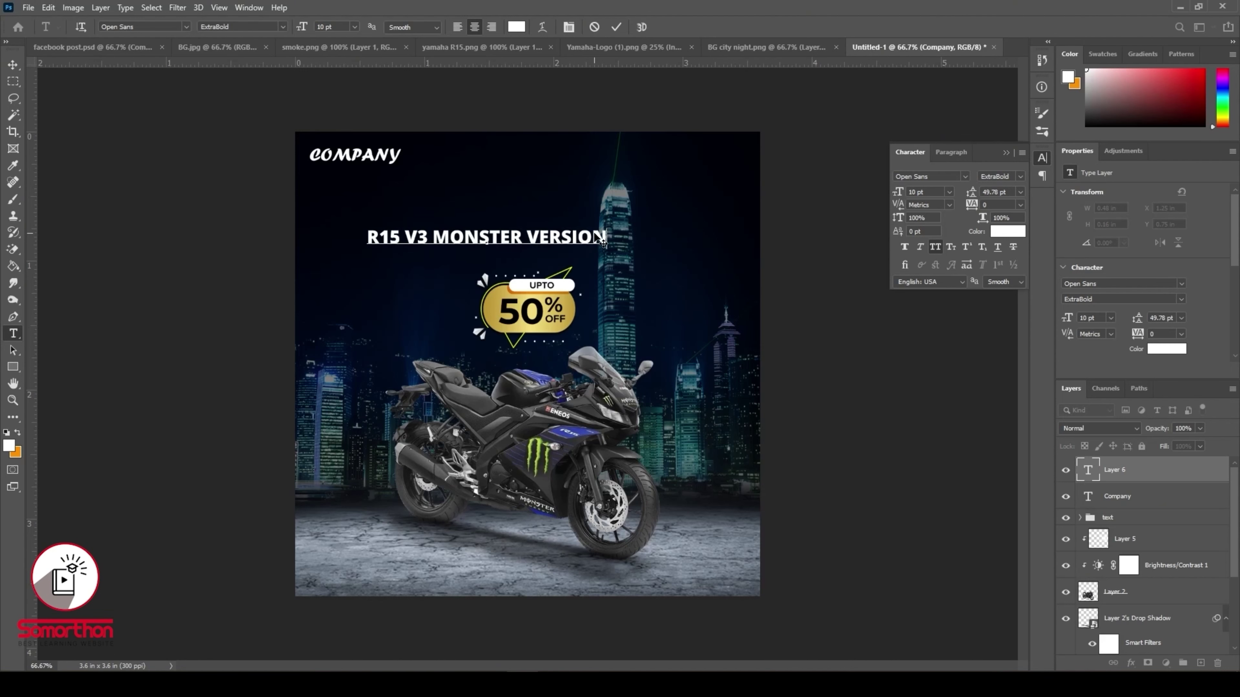
key(ctrl+Return)
- Nudge the R15 V3 title right and slightly down to X 0.92 in, Y 0.78 in, and set its font size to 8 pt
key(v)
key(shift+Right)
key(shift+Right)
key(shift+Right)
key(shift+Right)
key(shift+Right)
key(shift+Right)
key(shift+Right)
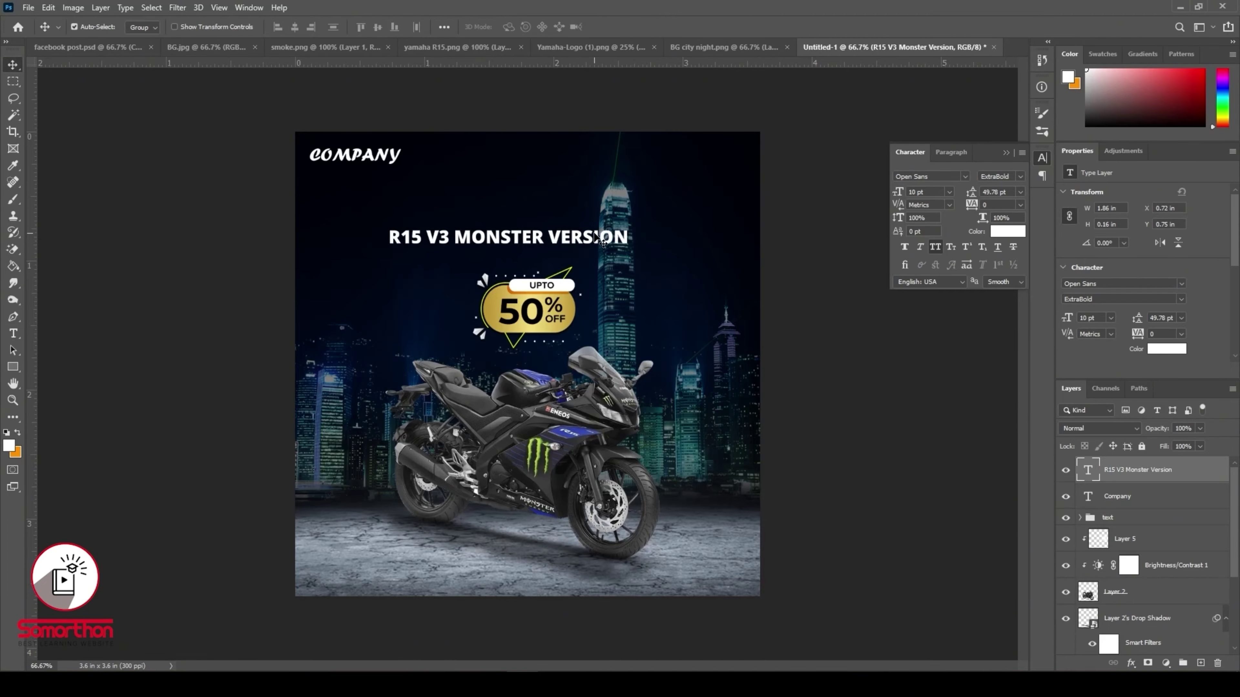
key(shift+Right)
key(shift+Right)
key(shift+Right)
key(shift+Down)
key(shift+Right)
key(shift+Right)
key(shift+Right)
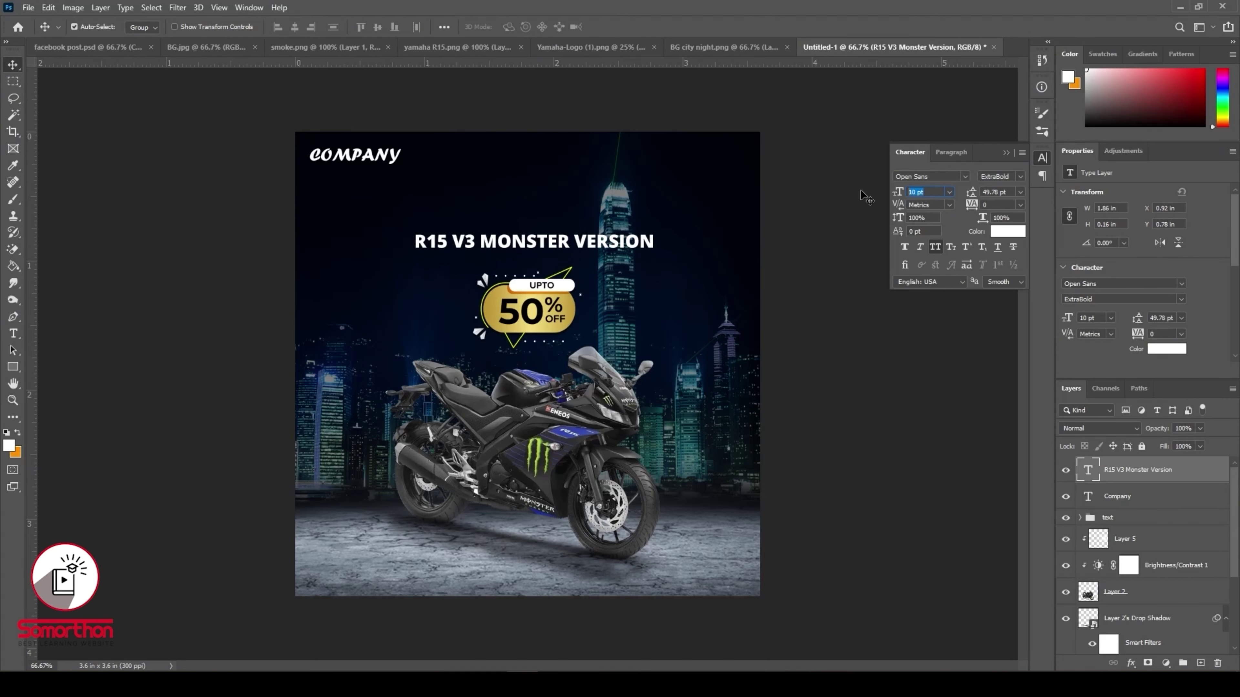
text(8)
key(Return)
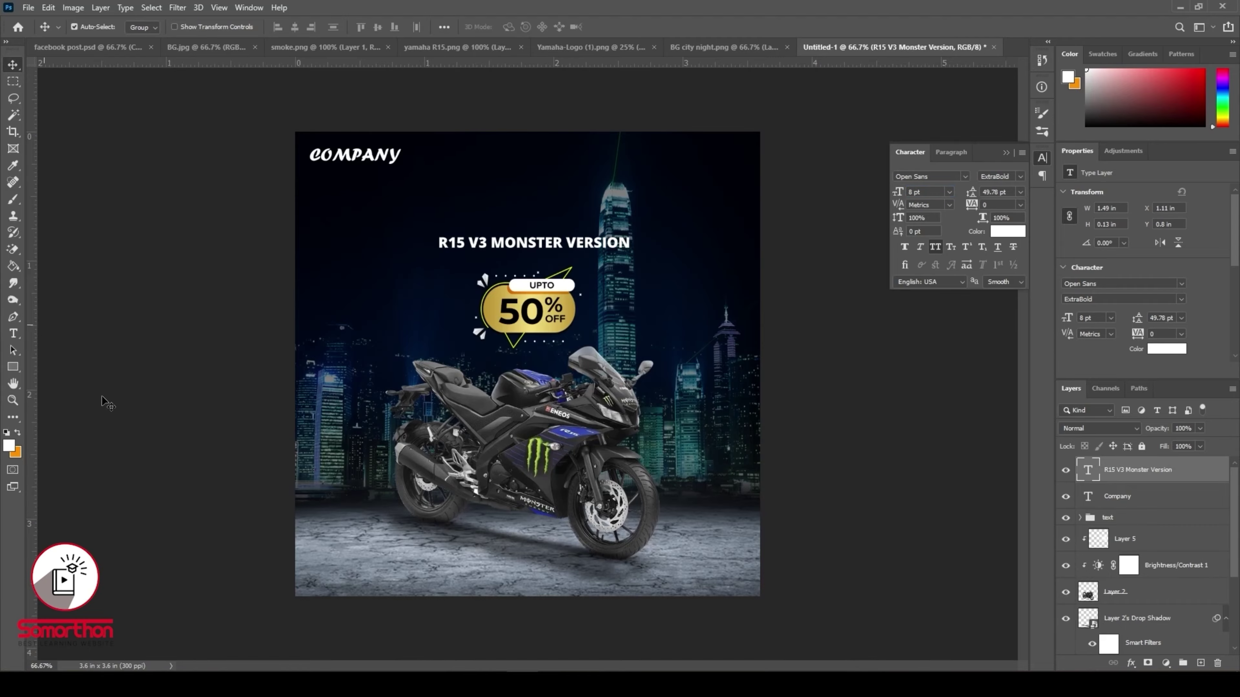
- Move the 50% discount badge group slightly up and right, closer beneath the title
click(527, 316)
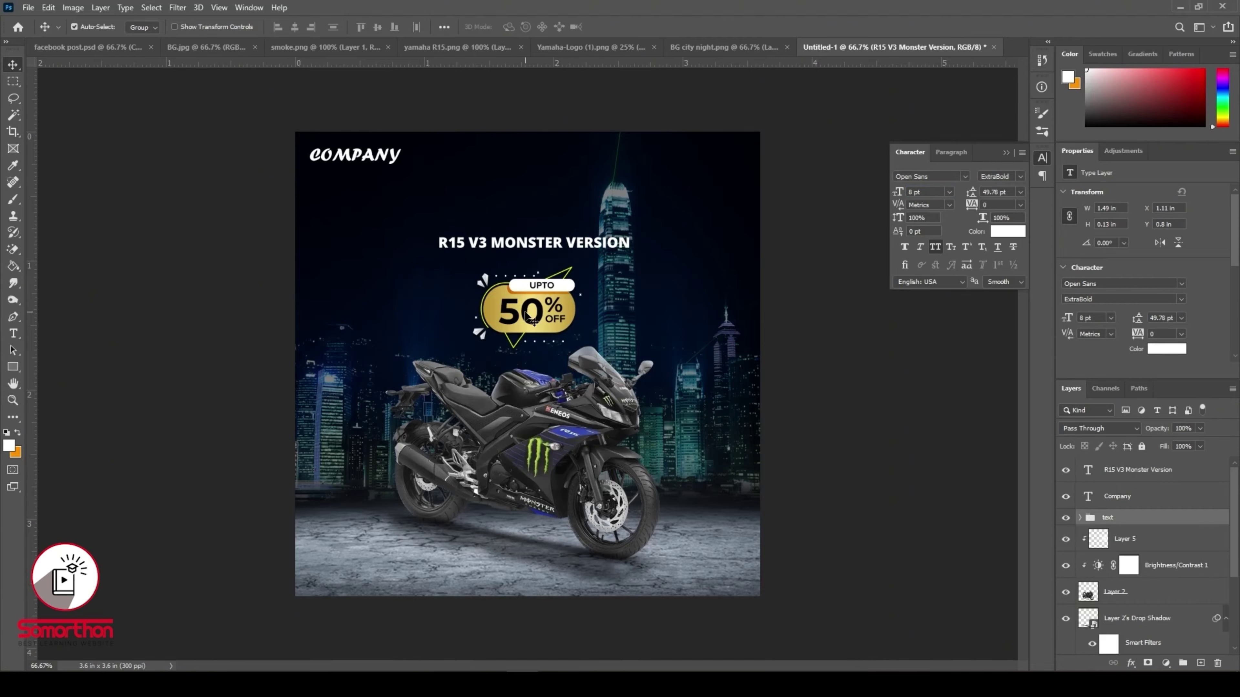
drag(527, 315, 533, 304)
- Group the background layers Layer 4, Layer 3 and Layer 1, and lock the group
click(500, 211)
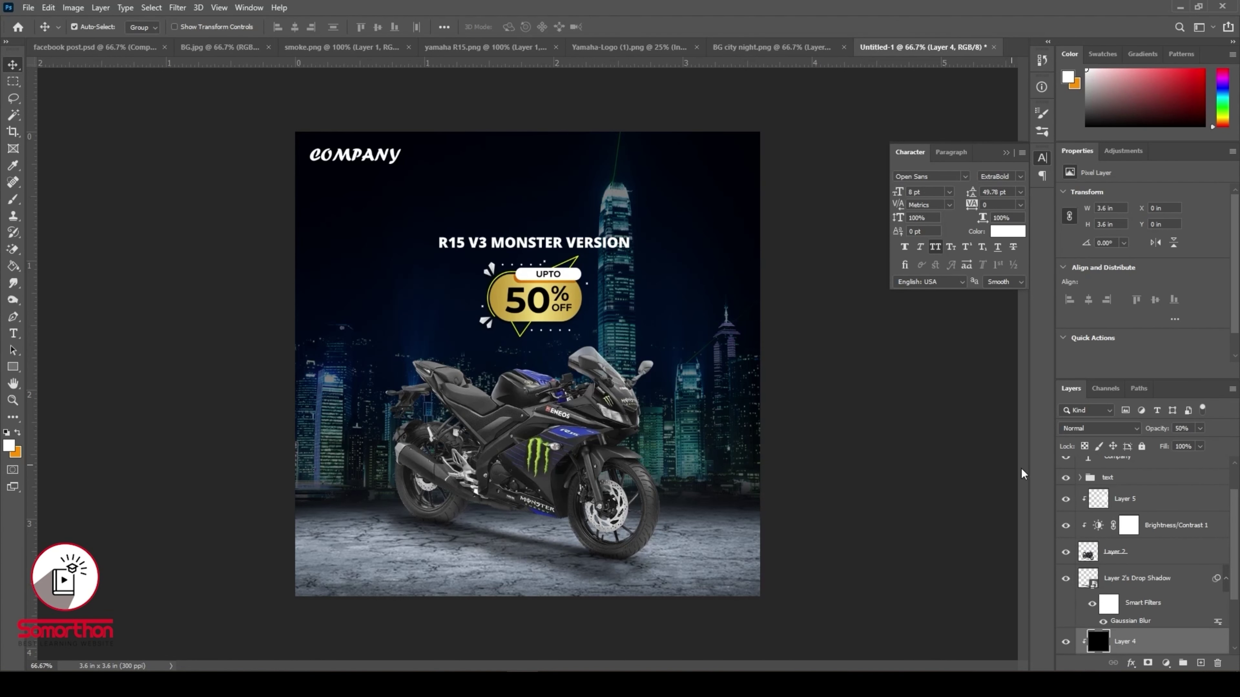
scroll(1147, 552, down, 3)
click(1163, 614)
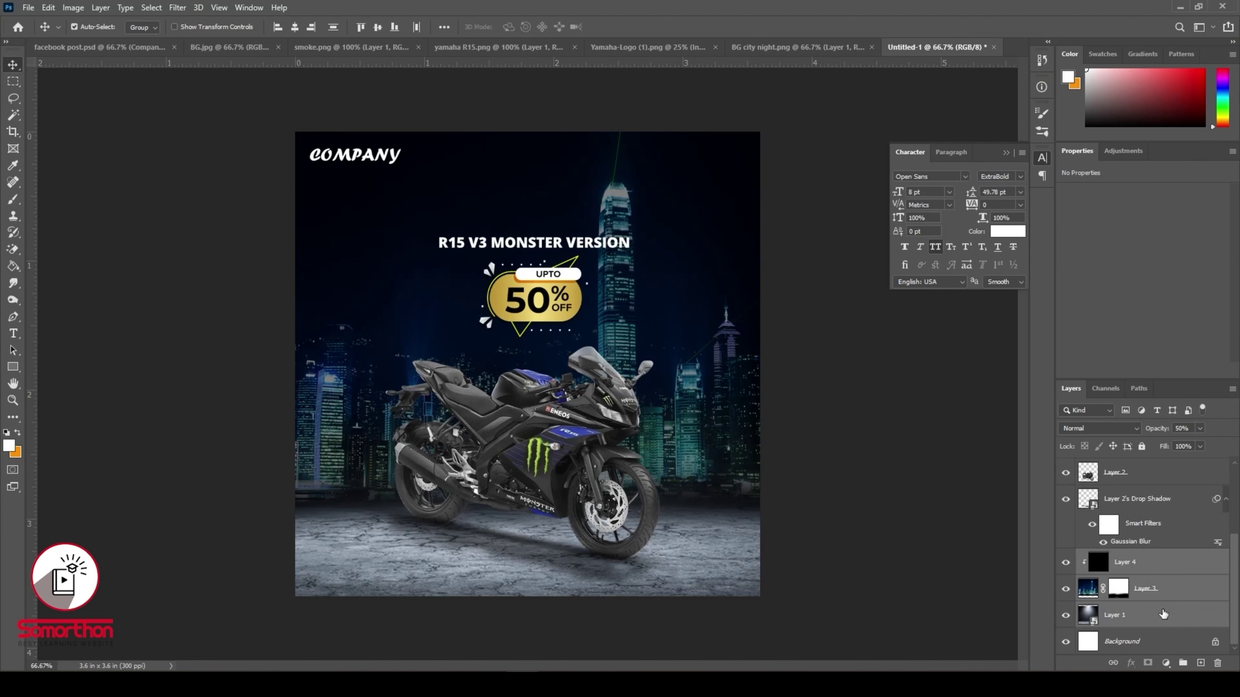
key(ctrl+g)
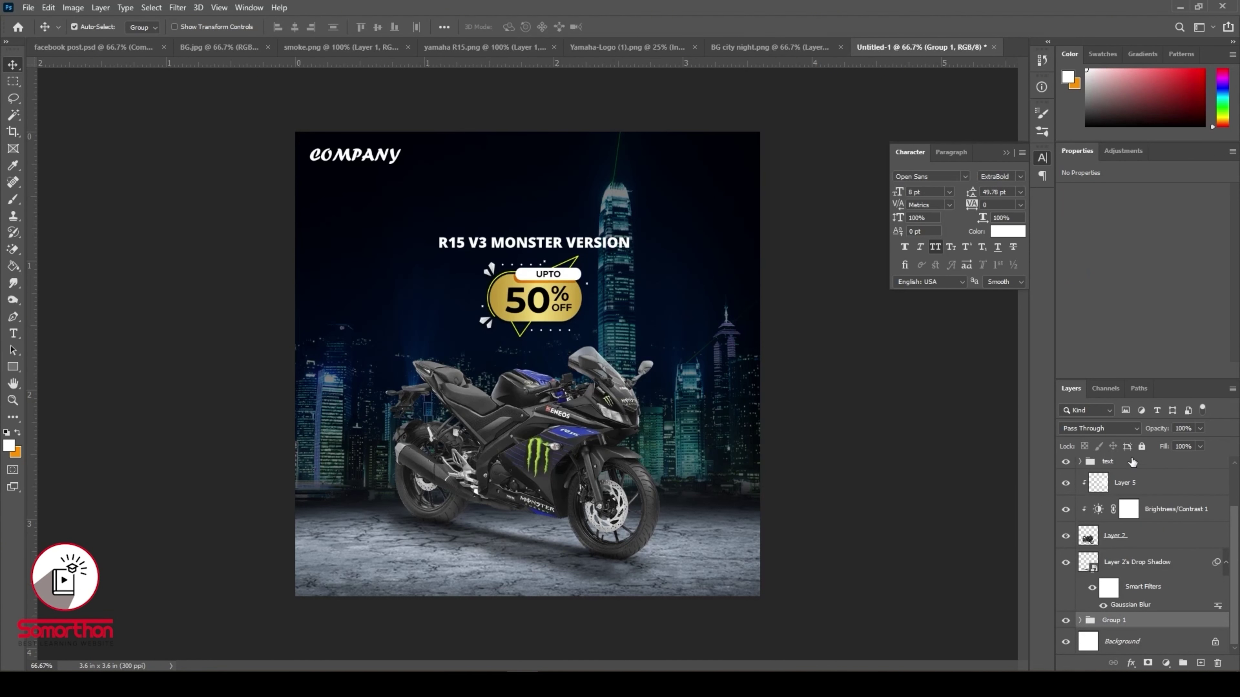
click(1141, 446)
- Centre the R15 V3 title and the discount badge horizontally on the canvas
drag(525, 201, 543, 321)
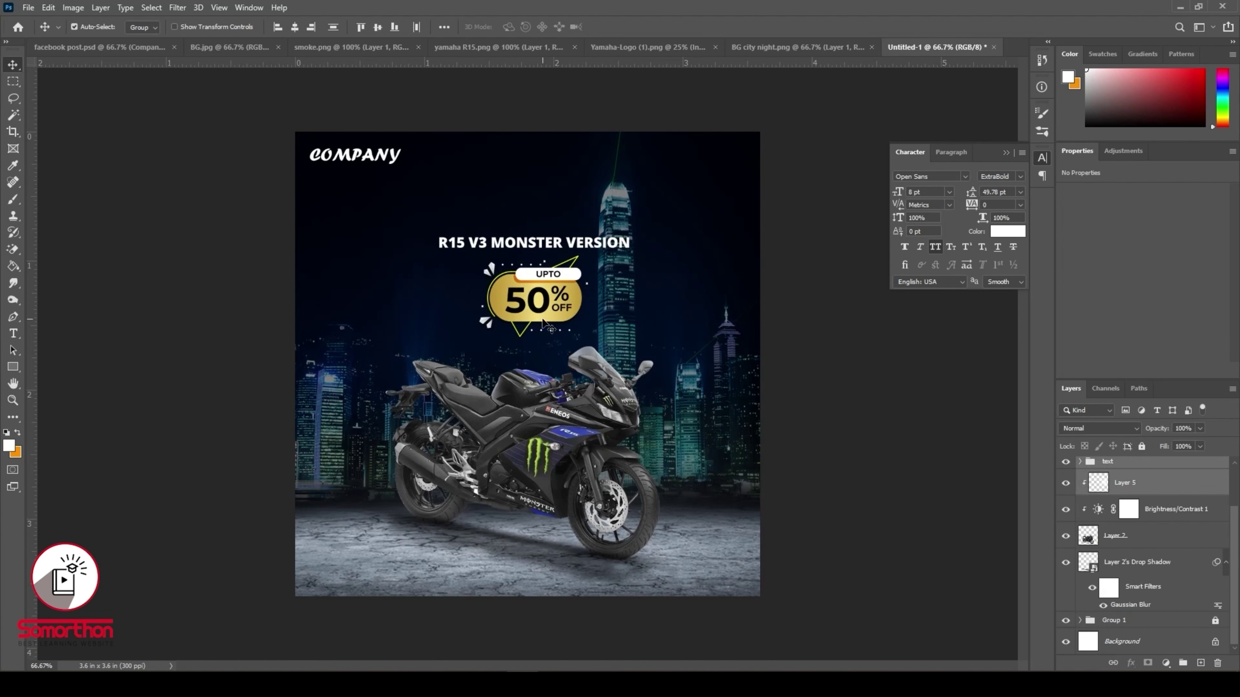
key(ctrl)
click(295, 27)
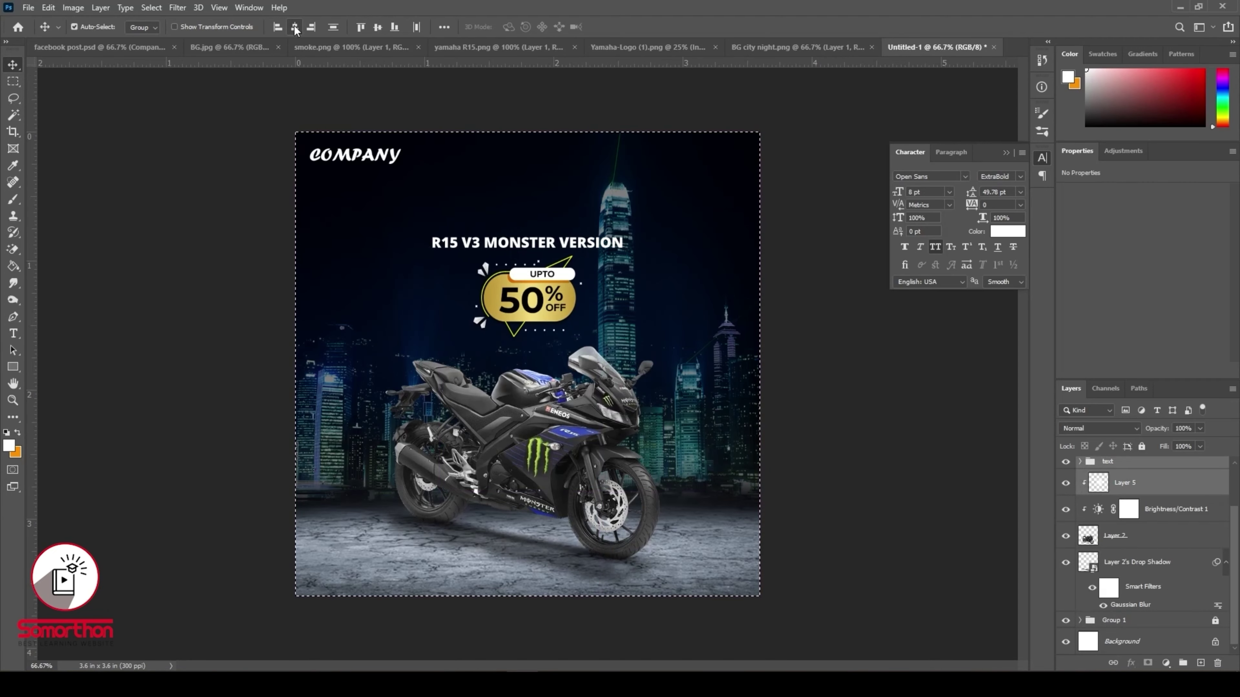
key(ctrl+d)
- Add a new layer above the locked background group and paint one soft black 400 px spot behind the badge area
click(1139, 620)
click(1200, 663)
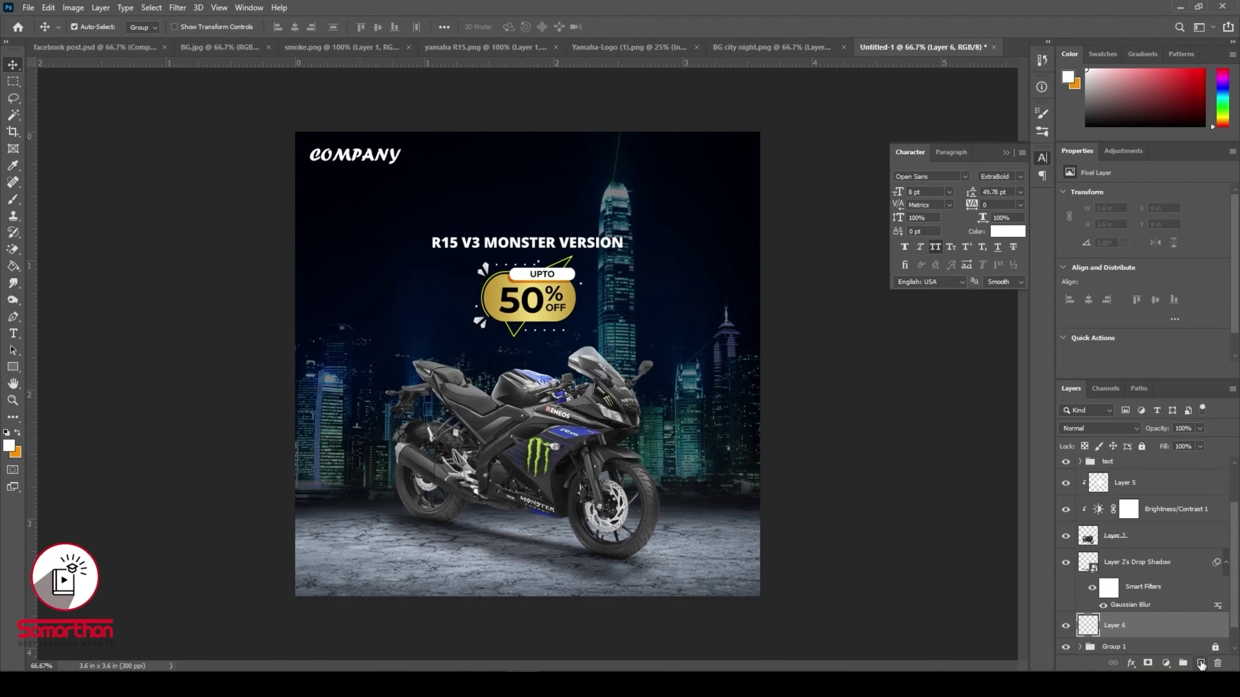
key(b)
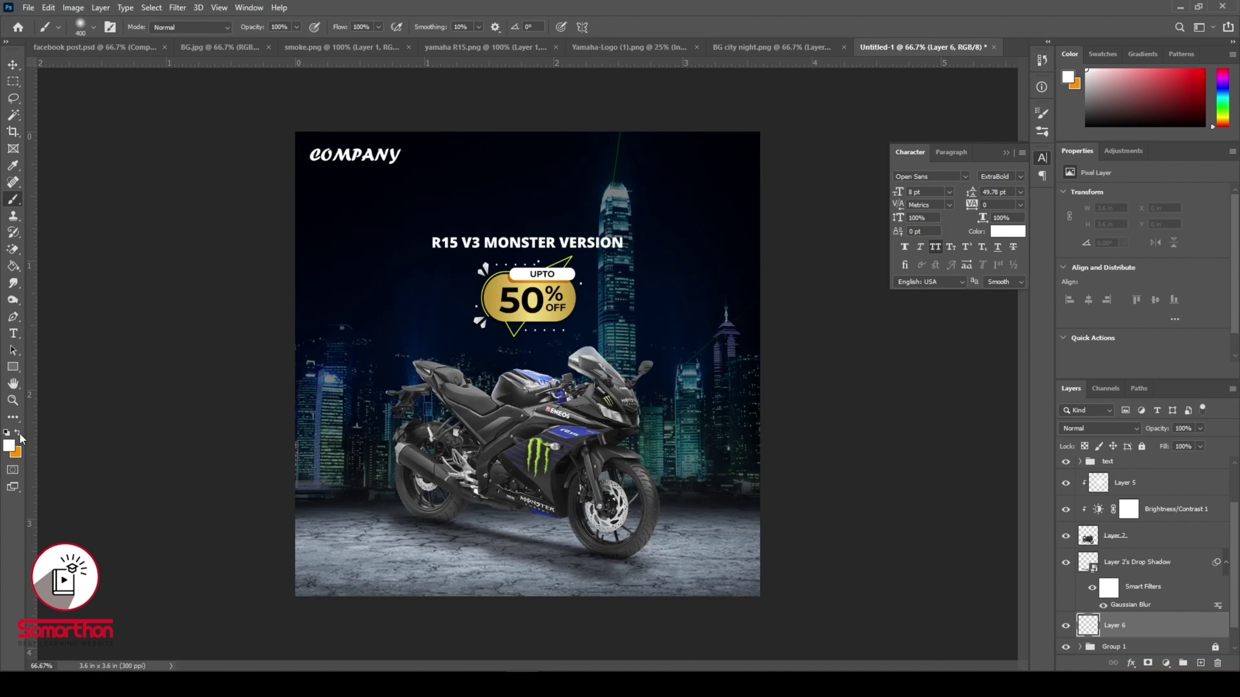
click(9, 446)
drag(208, 262, 57, 374)
click(393, 175)
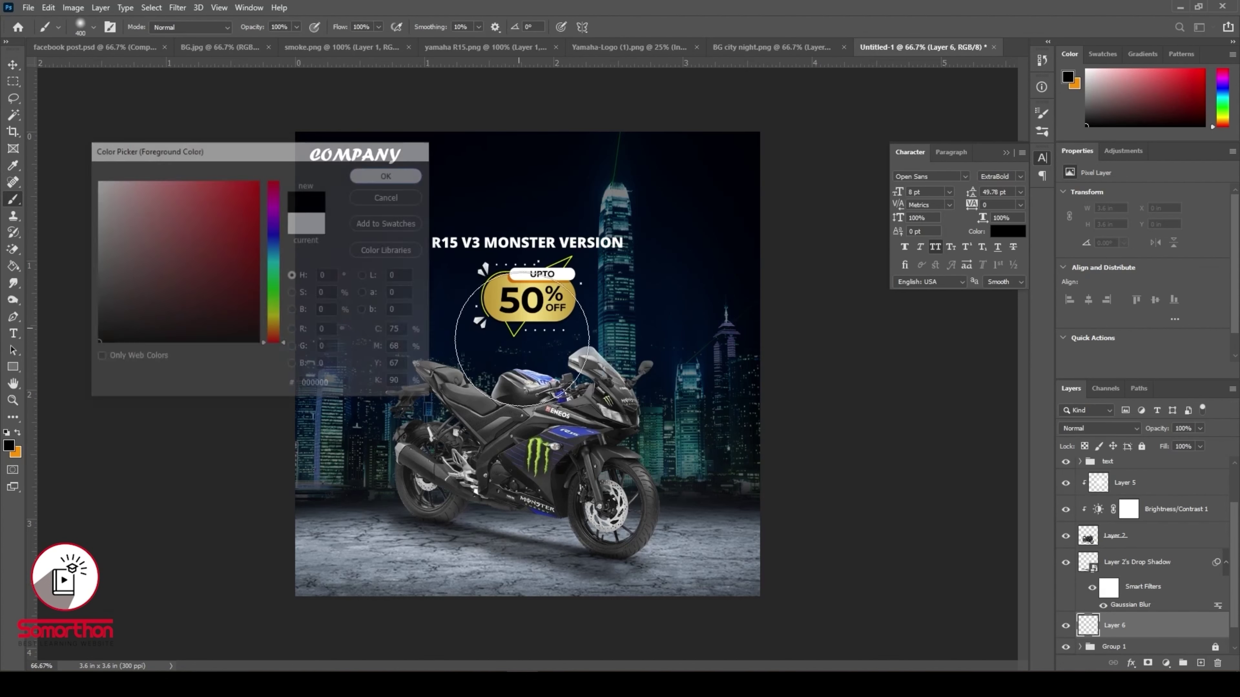
click(531, 380)
- Move the black spot up behind the title and stretch it to about 5.32 in wide and 1.95 in high
key(v)
key(ctrl+t)
drag(566, 373, 563, 249)
drag(668, 254, 769, 244)
drag(689, 288, 687, 278)
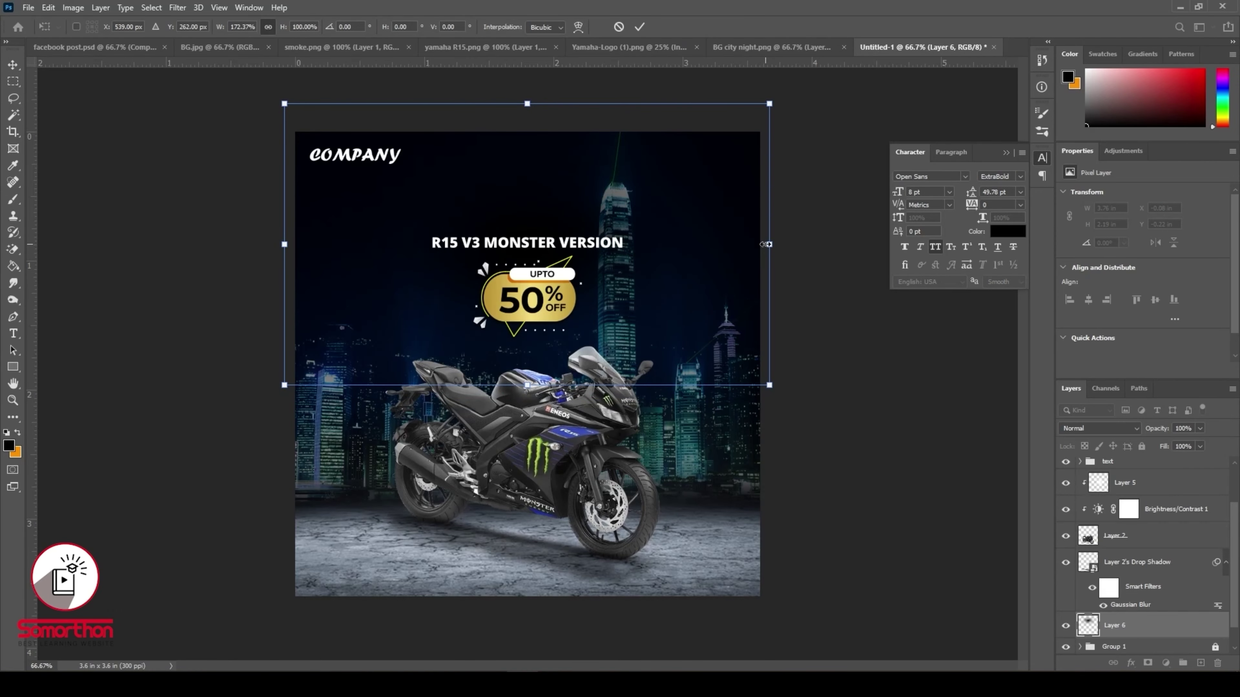
drag(770, 245, 871, 244)
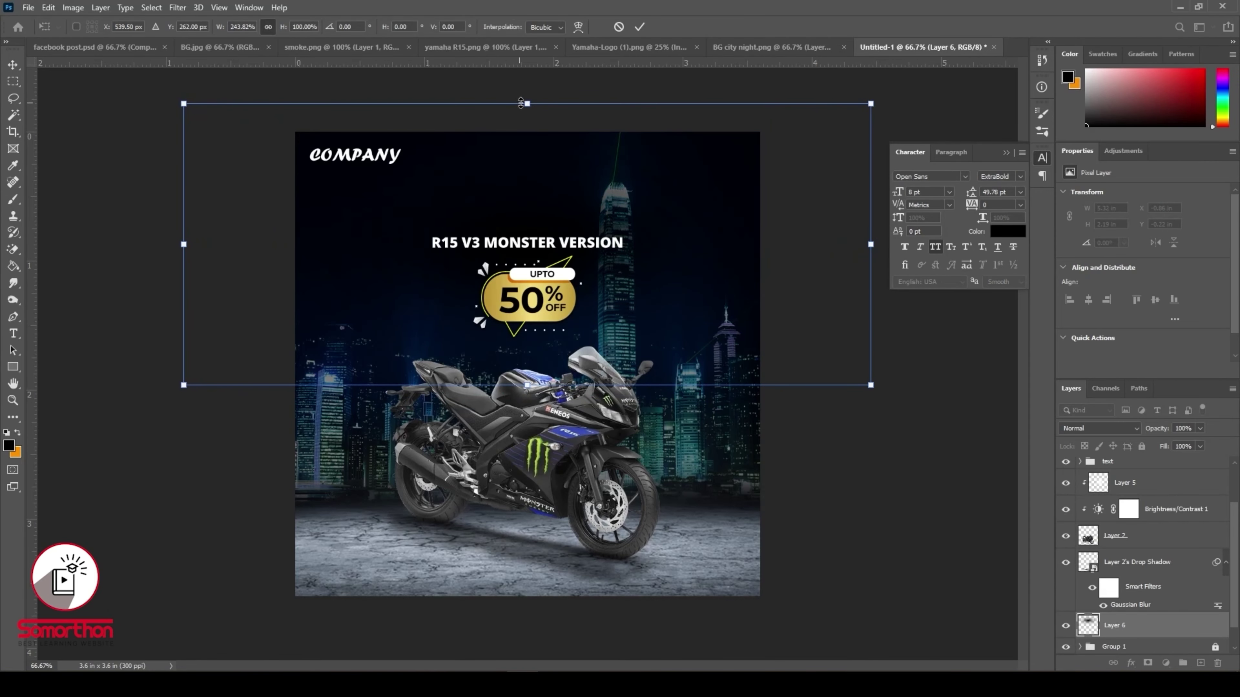
drag(527, 104, 528, 118)
key(Return)
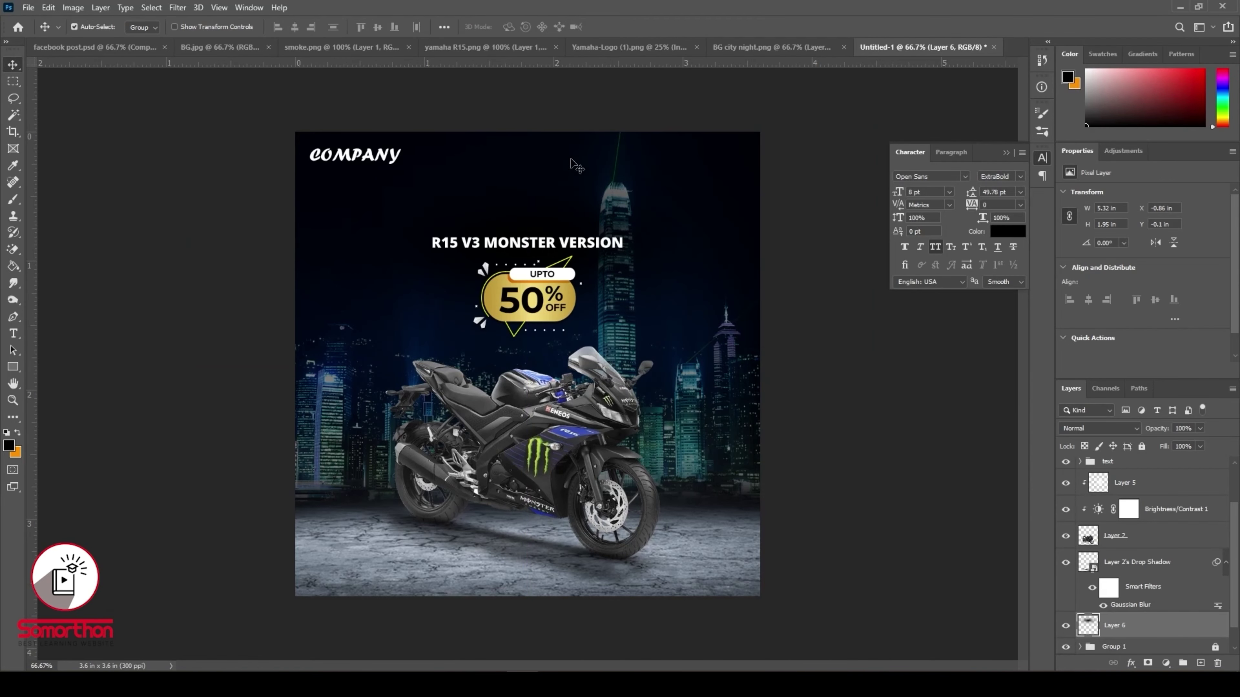
click(638, 48)
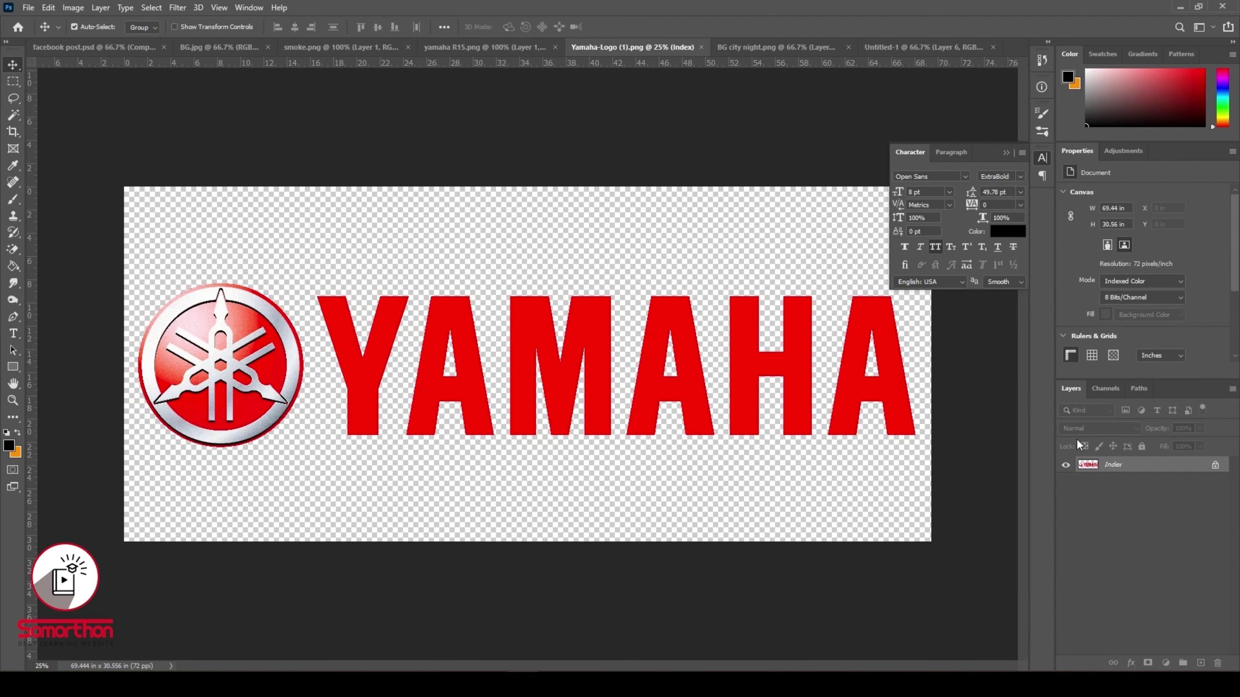
drag(366, 371, 354, 44)
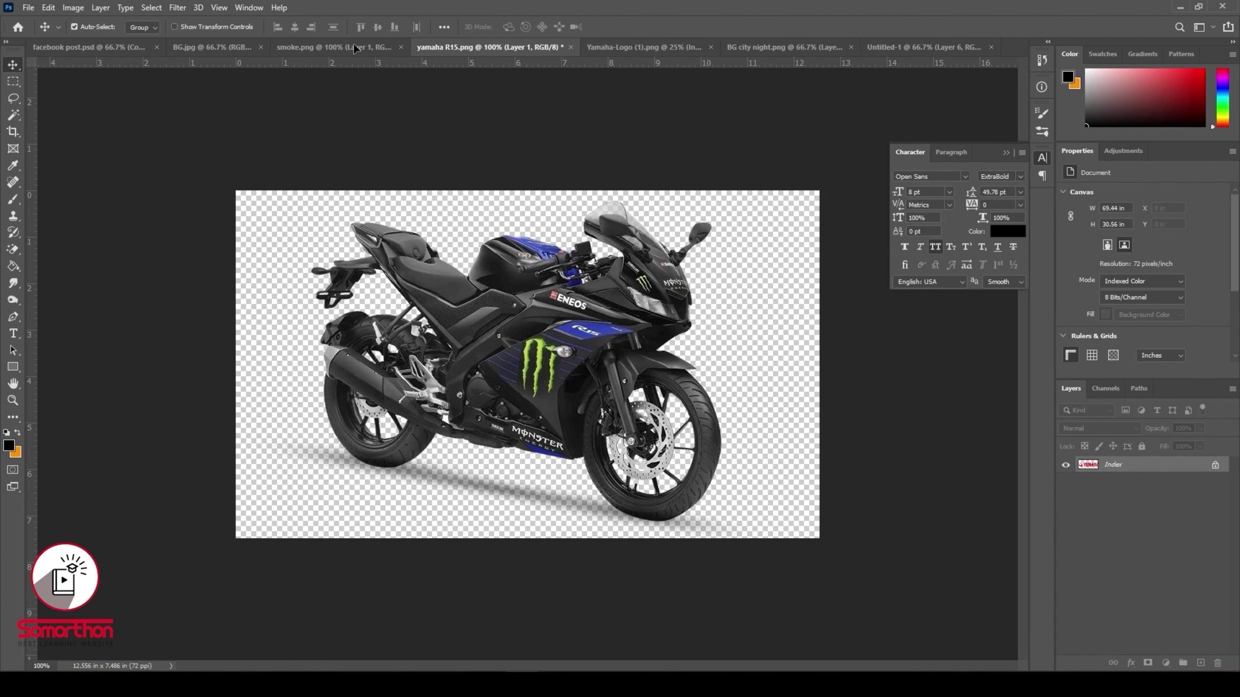
drag(952, 37, 542, 215)
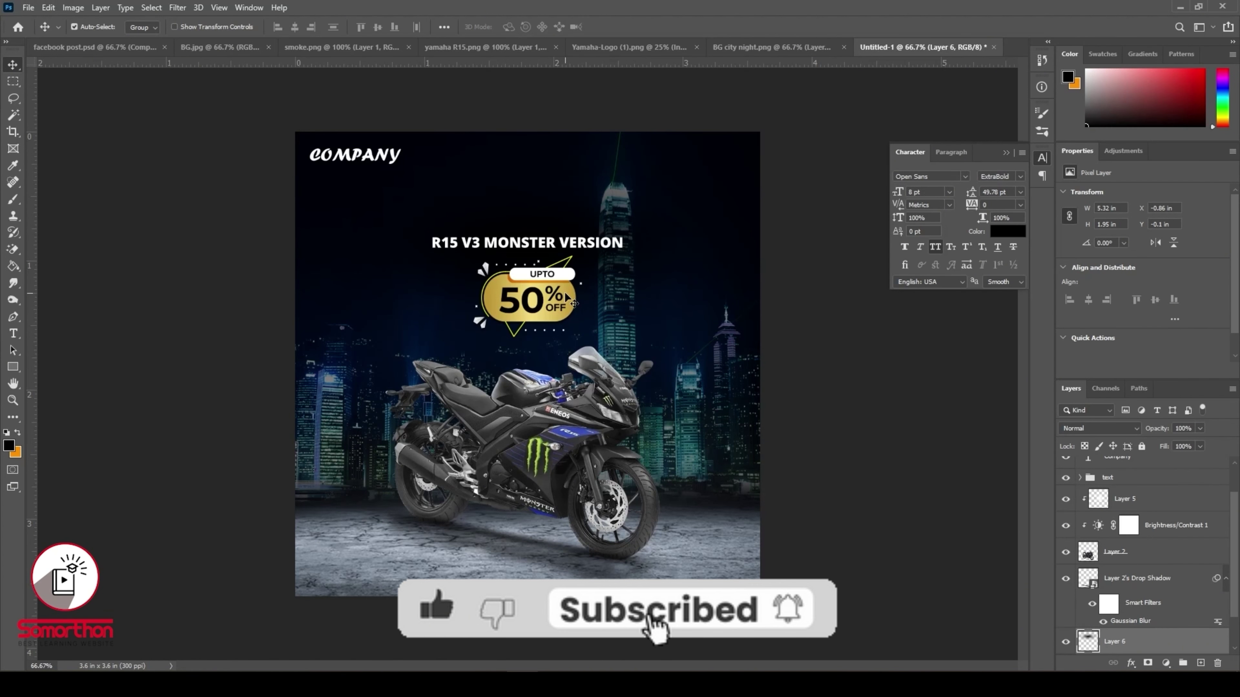
- Copy the Yamaha logo from facebook post.psd into Untitled-1 and centre it above the title at about X 1.38 in, Y 0.54 in
click(88, 48)
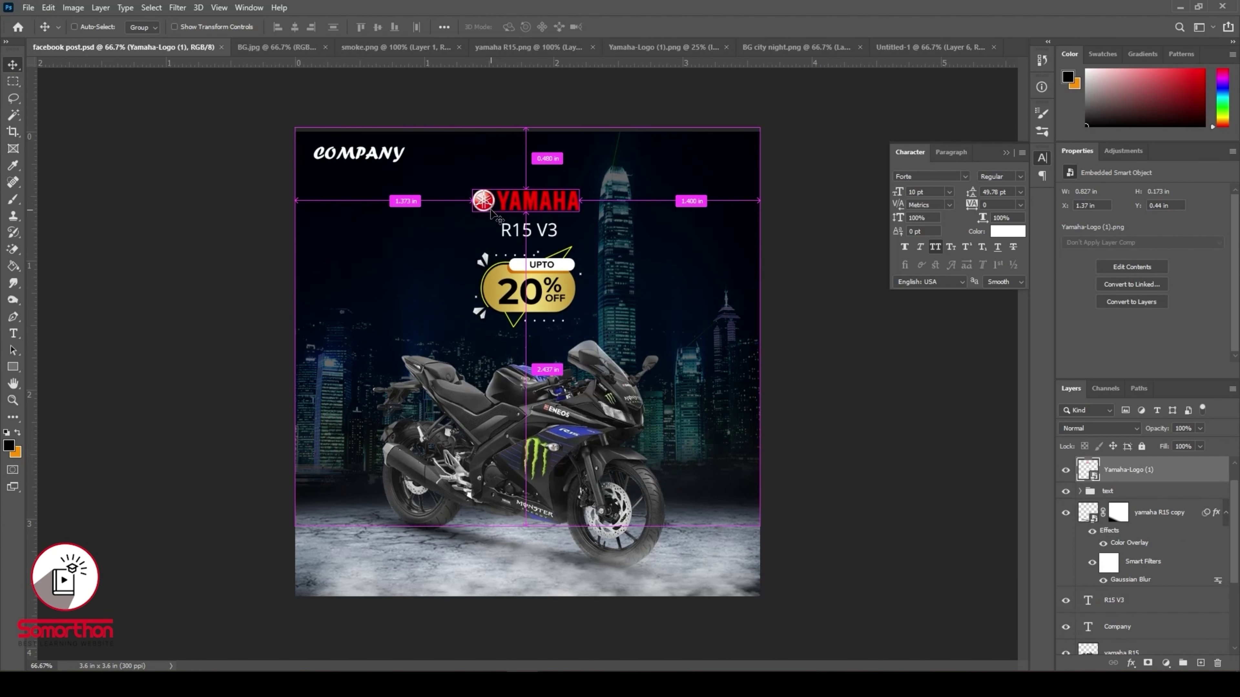
click(930, 46)
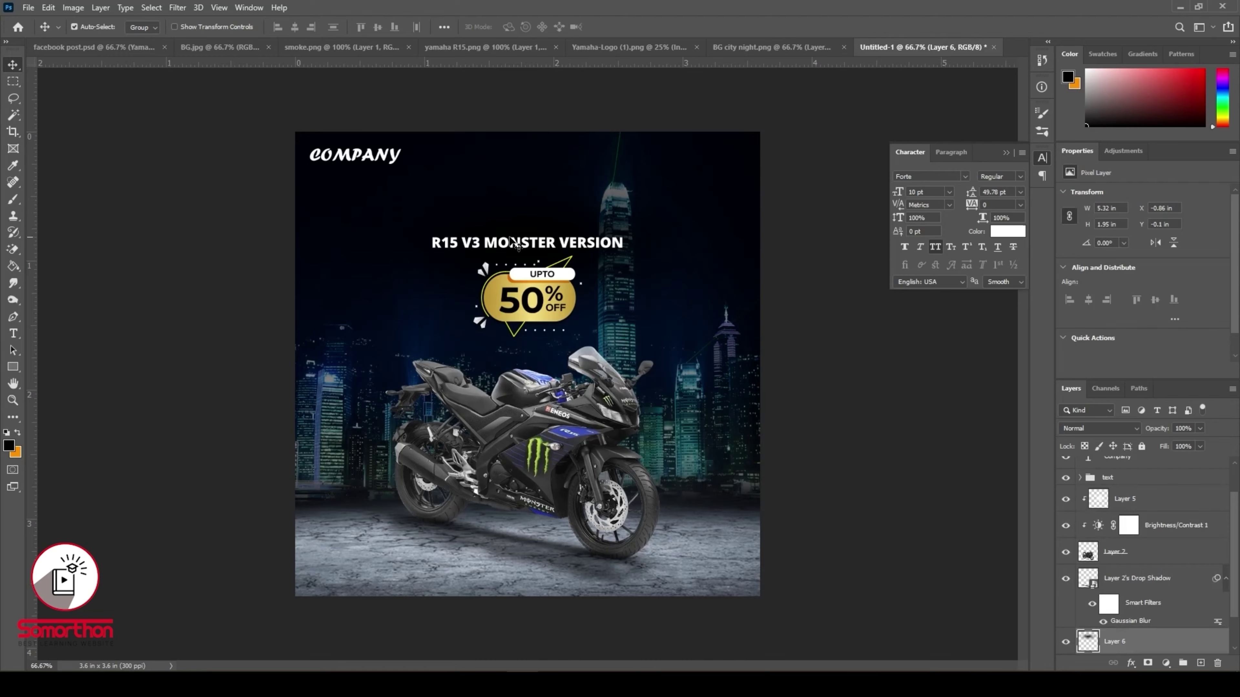
key(ctrl+v)
key(ctrl+r)
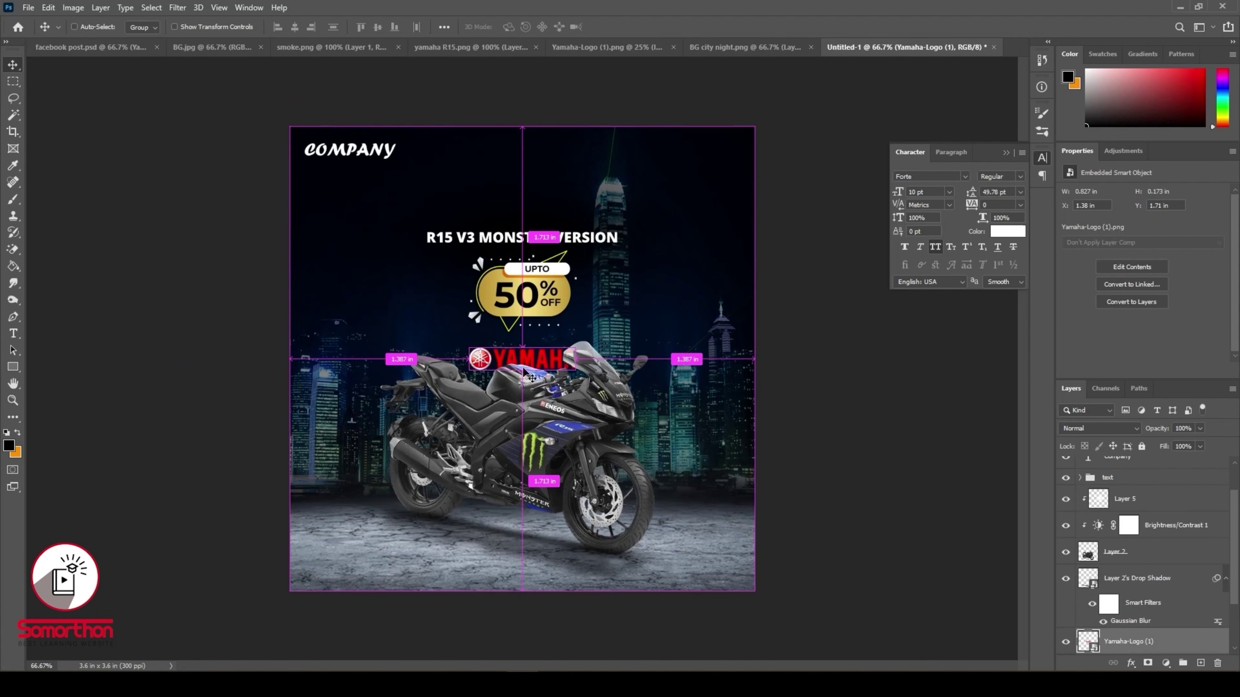
drag(525, 363, 481, 208)
click(836, 354)
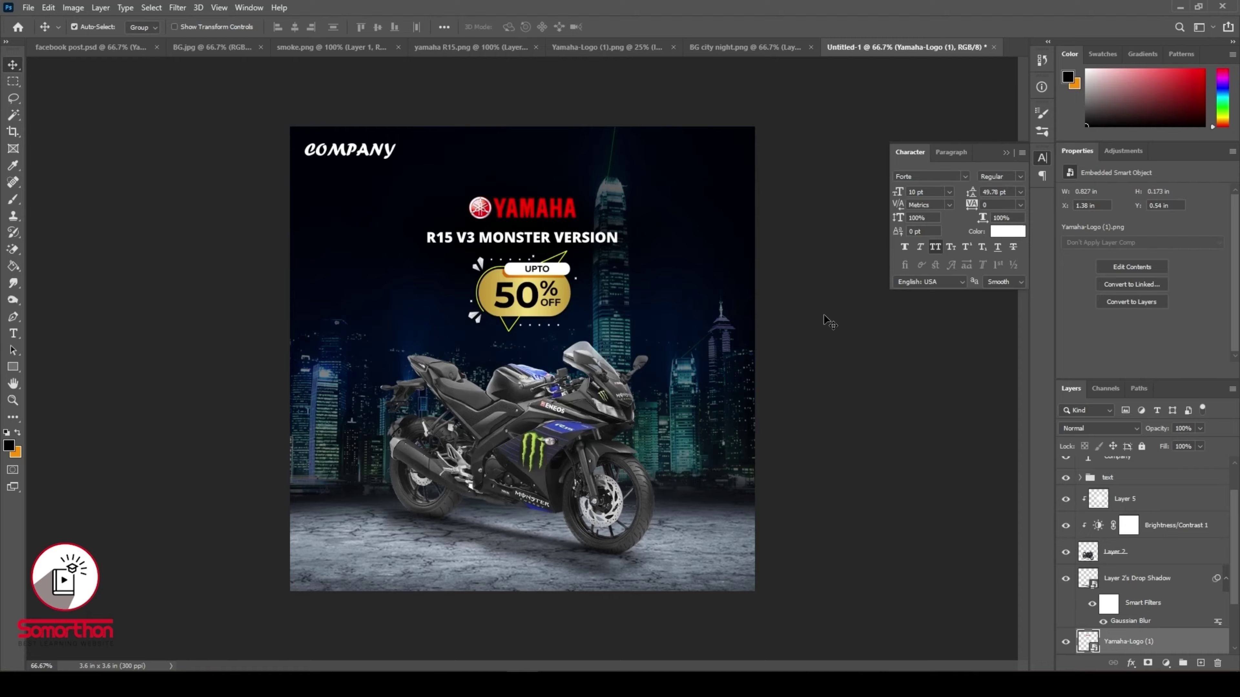
- Select Layer 5 over the motorcycle and nudge it to a vertical position of about 0.6 in
drag(530, 438, 535, 442)
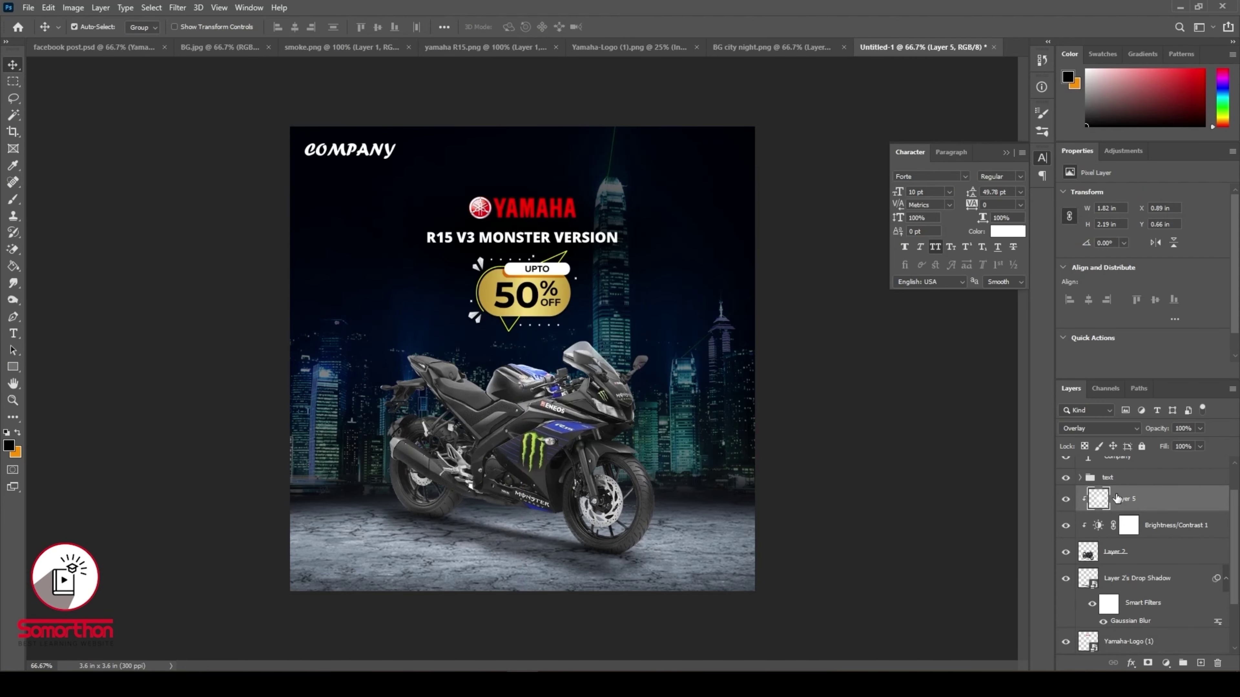
key(ctrl)
key(ctrl)
key(Down)
key(Down)
key(Down)
key(Down)
key(Down)
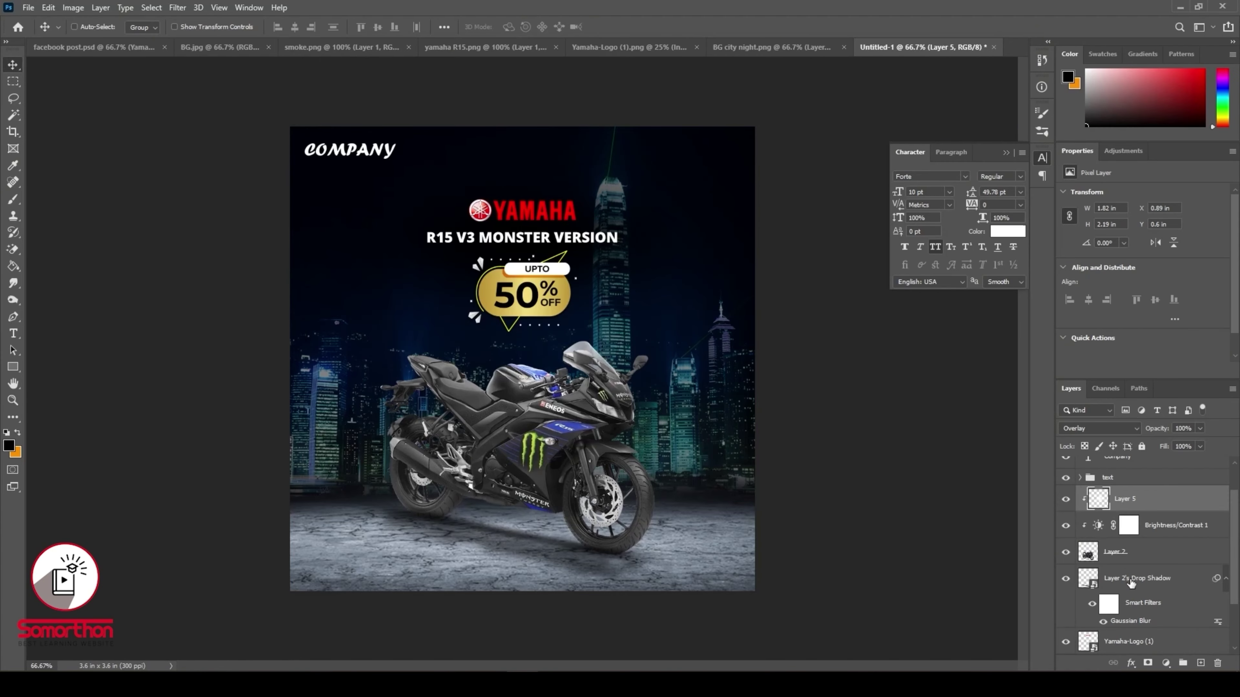
key(Up)
key(Up)
key(Up)
key(Up)
key(Up)
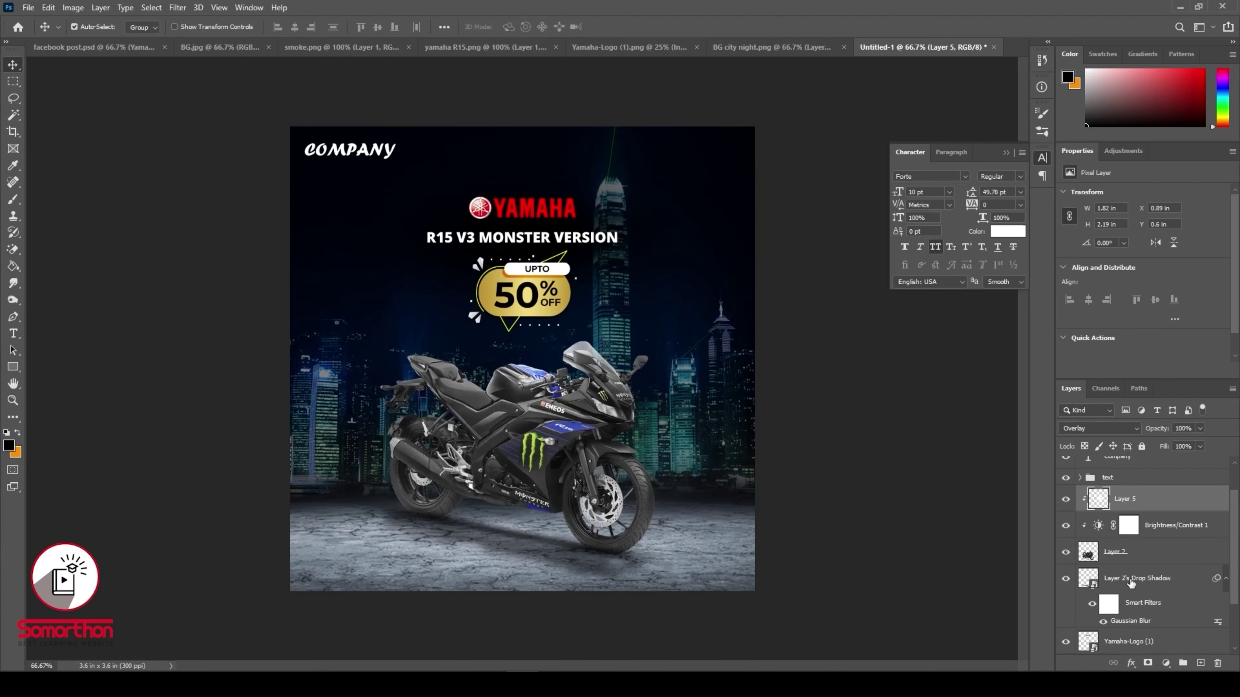
- Group Layer 5, Brightness/Contrast 1, Layer 2 and Layer 2's Drop Shadow, and rename the group product
shift+click(1131, 582)
key(ctrl+g)
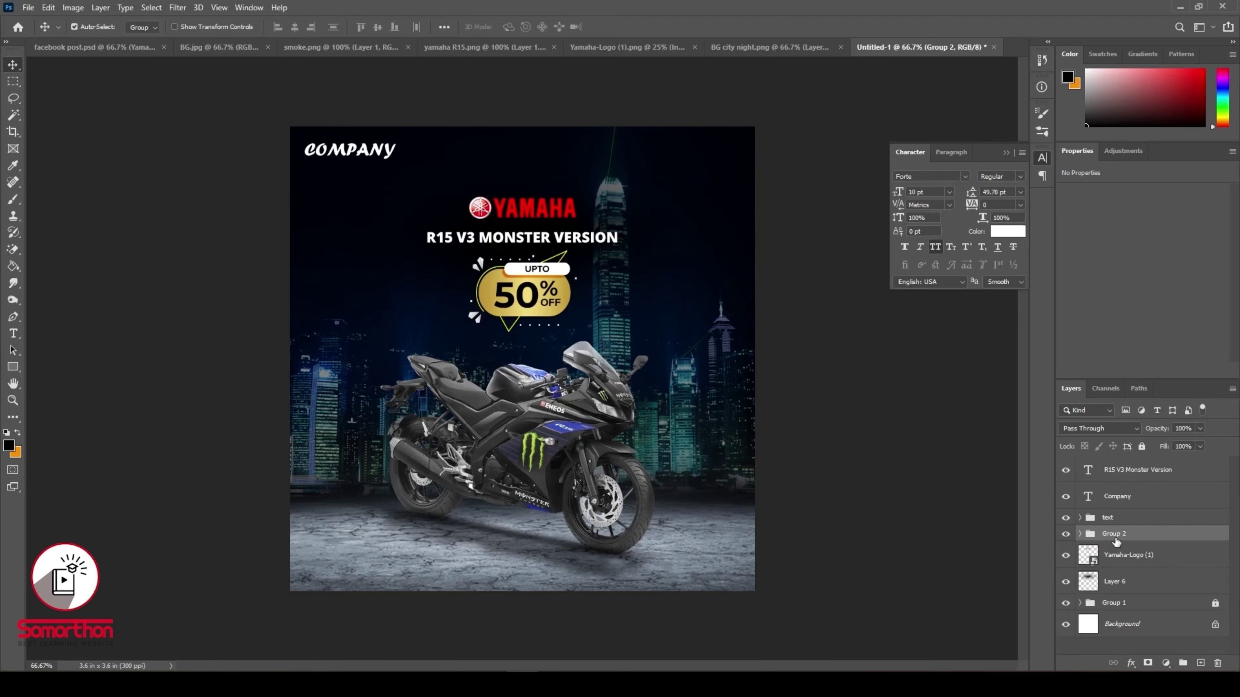
double_click(1113, 537)
text(o)
text(roduct)
key(Return)
- Move the motorcycle group slightly left on the canvas and review the whole composition at a small size
drag(576, 416, 570, 418)
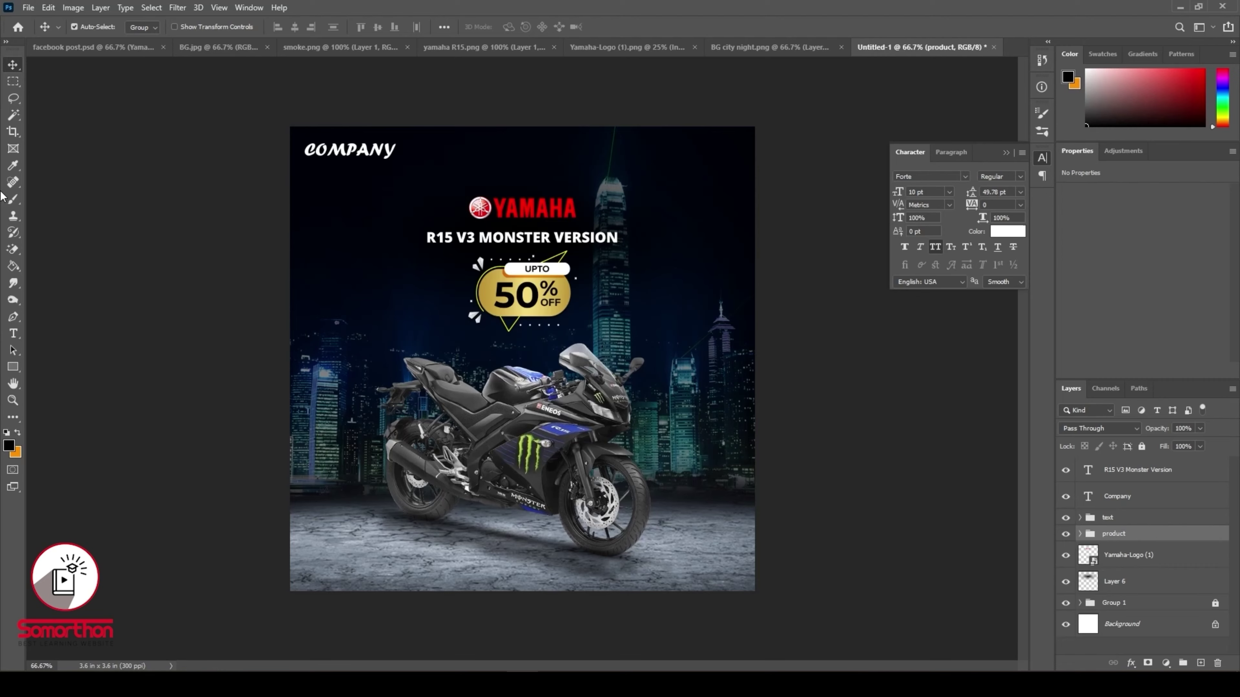
key(ctrl+minus)
key(ctrl+minus)
key(ctrl+minus)
key(ctrl+minus)
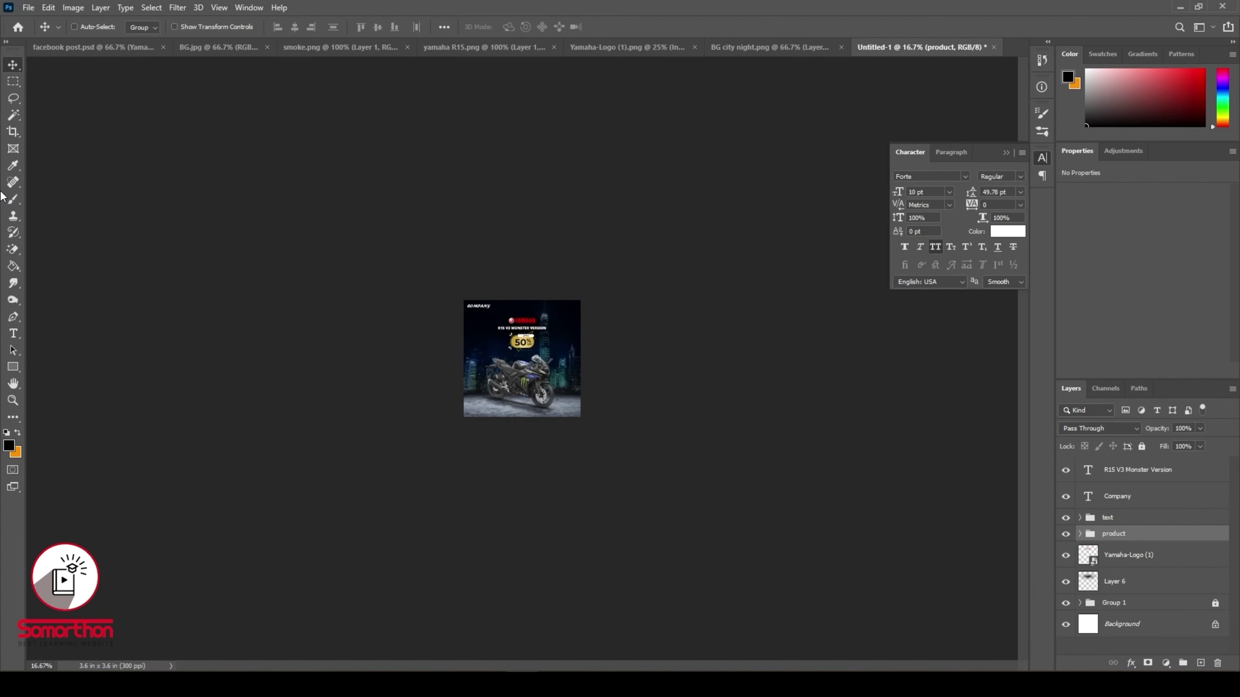
key(ctrl+plus)
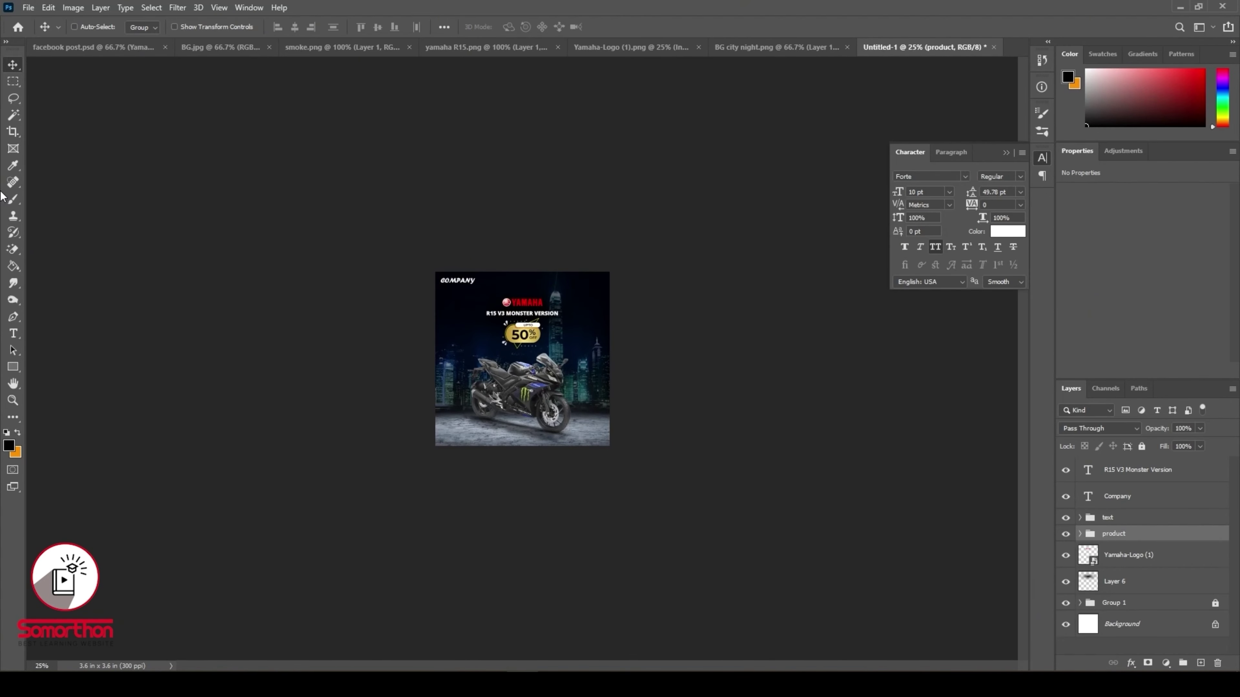